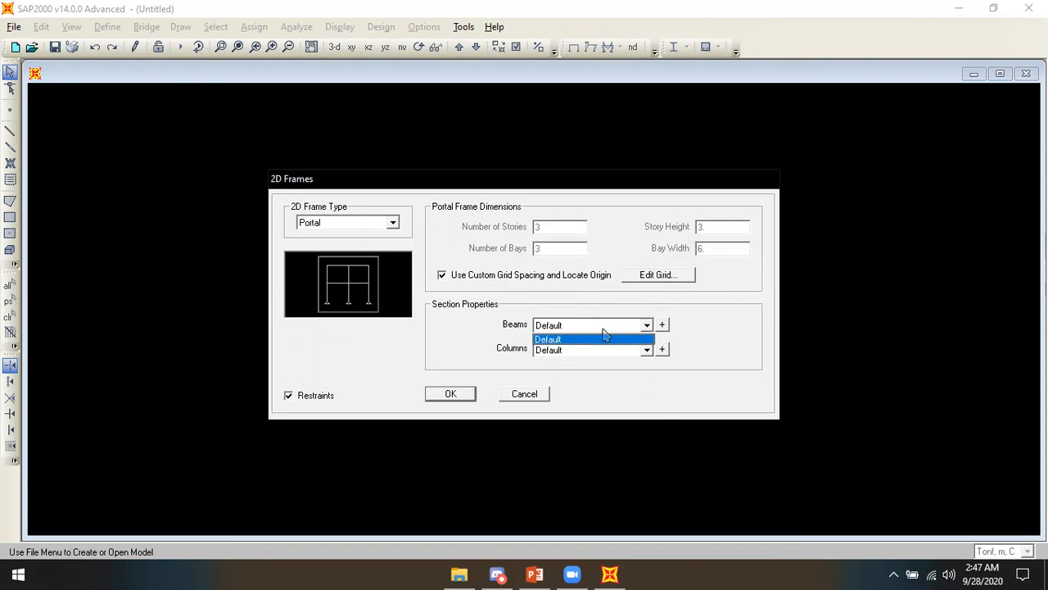
Step: Add a new steel I/Wide Flange section property for the frame's beams and name it IWF 1
click(662, 325)
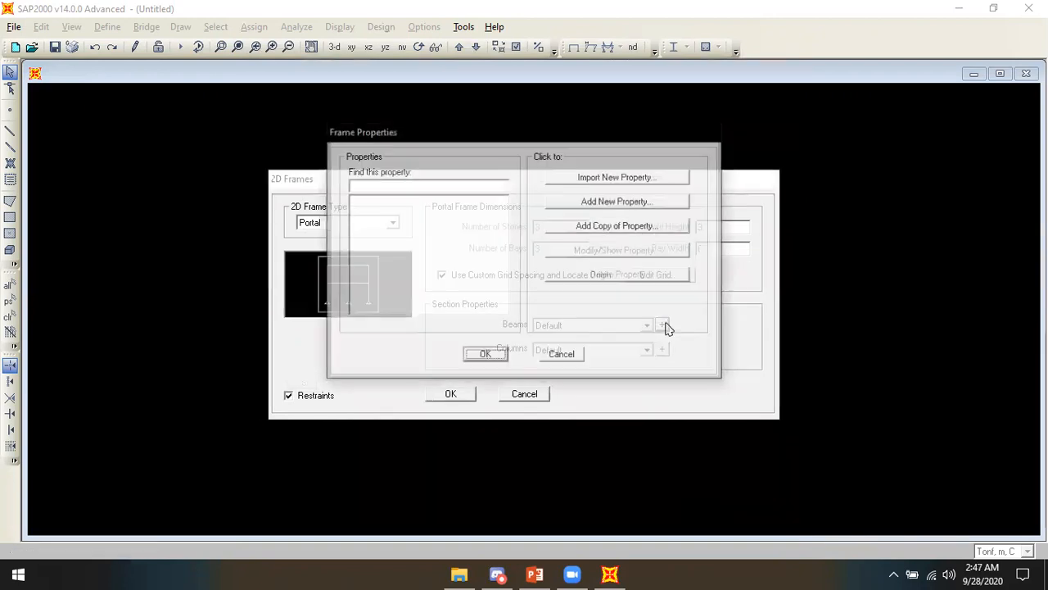
click(633, 205)
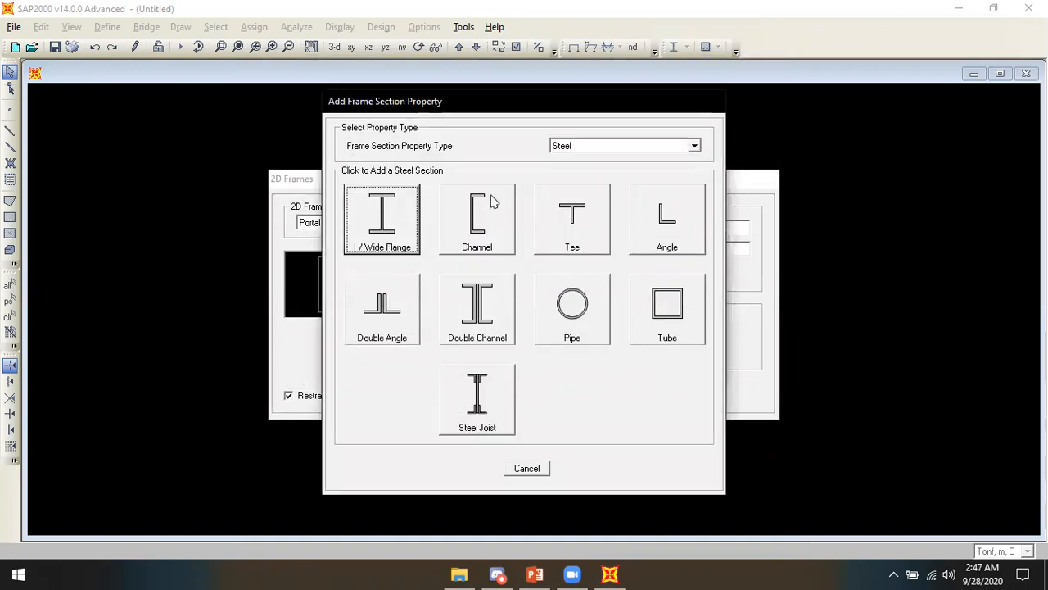
click(384, 215)
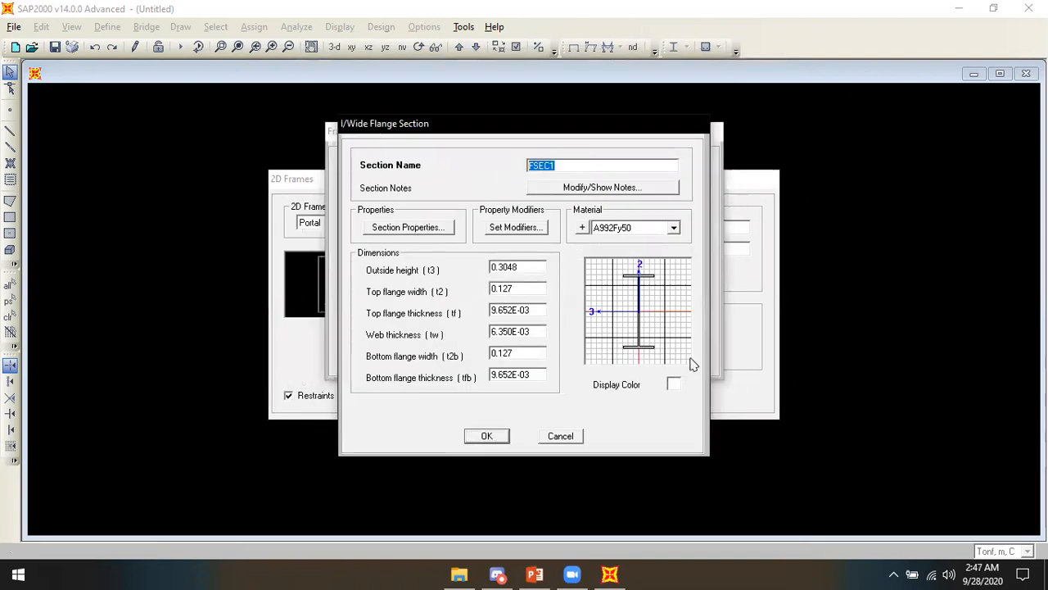
text(IWF 1)
Step: Add a new steel material from the IWF 1 section definition and name it BAJA
click(602, 232)
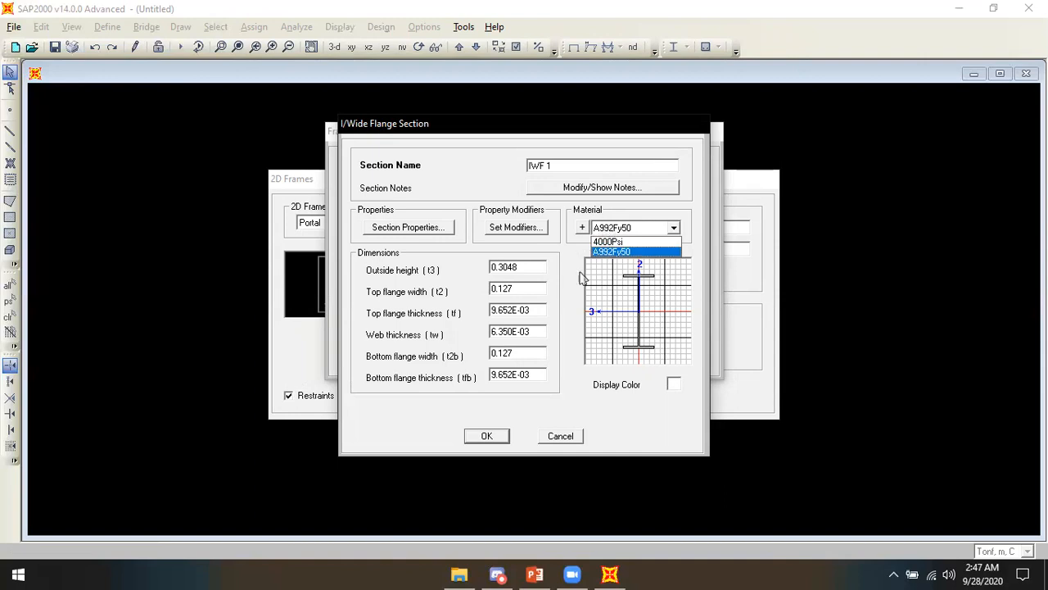
click(583, 228)
click(583, 229)
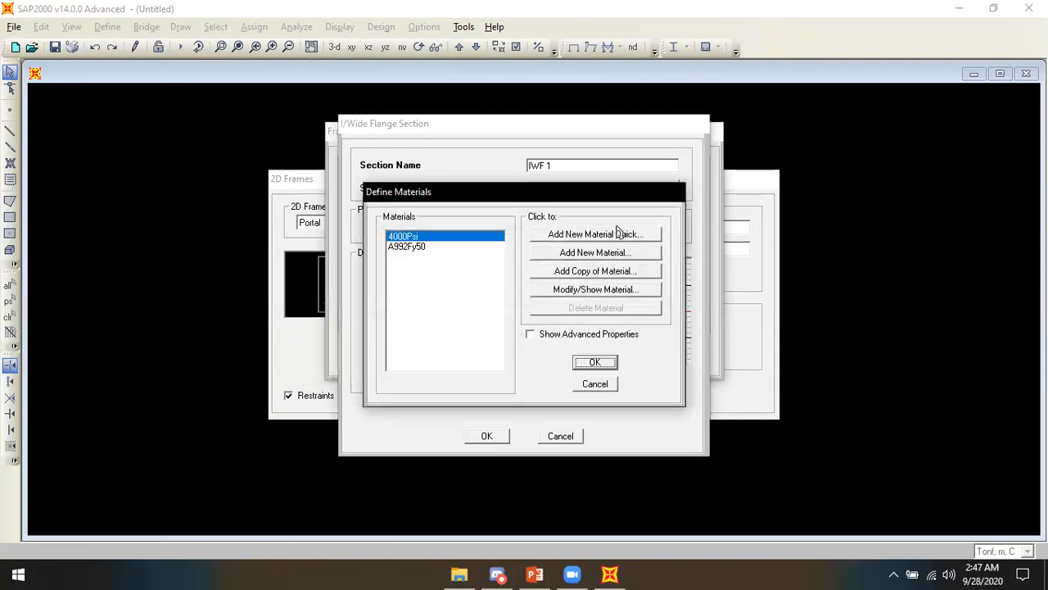
click(604, 254)
double_click(608, 126)
text(BAJA)
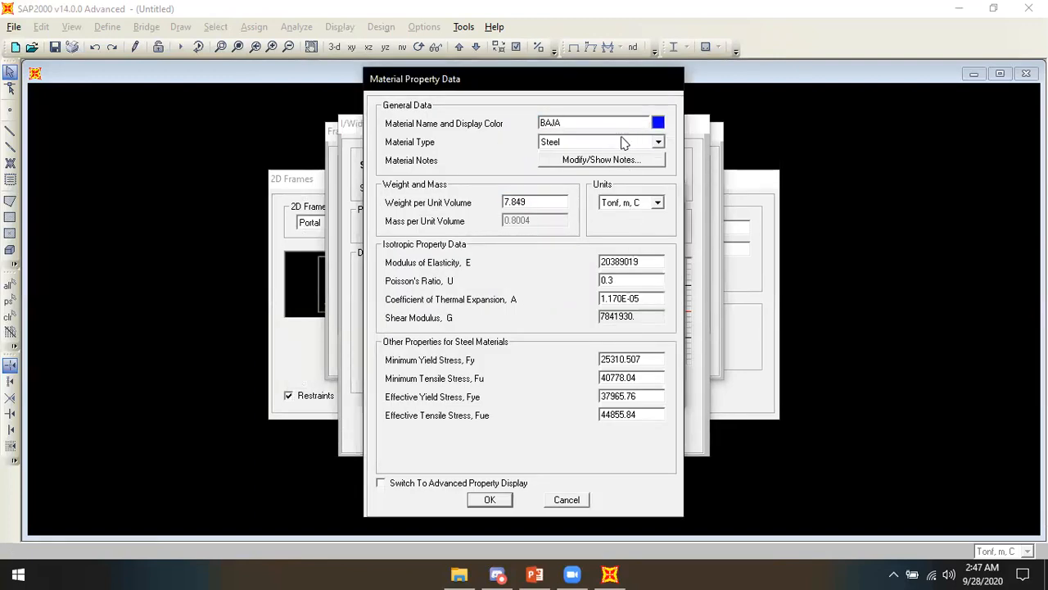
Step: Set BAJA's weight per unit volume to 7.85, checking it against the problem slide, and accept the material definition
double_click(541, 206)
click(546, 203)
key(BackSpace)
key(BackSpace)
text(5)
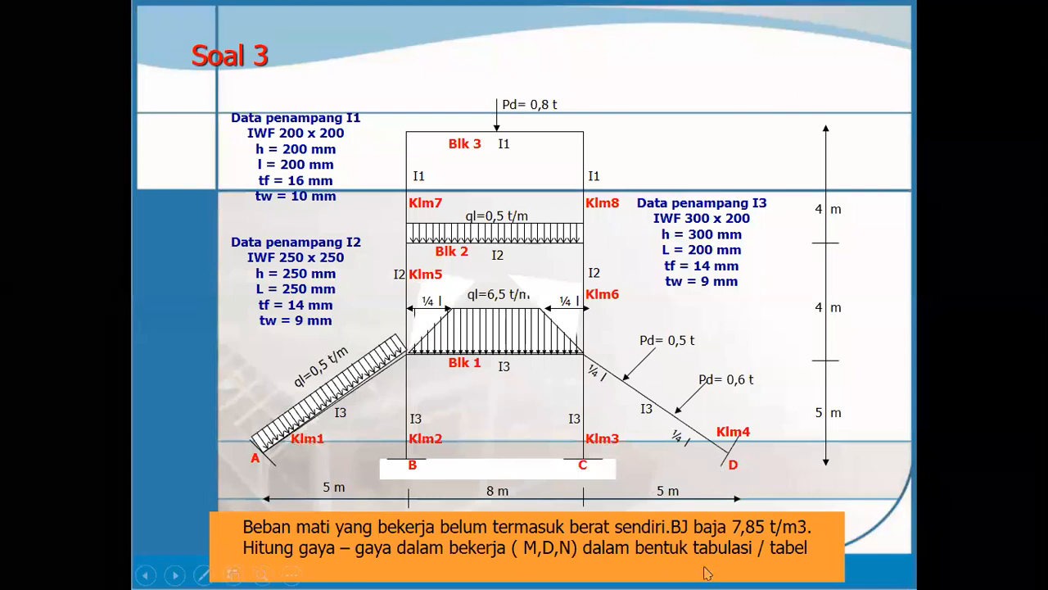
key(alt+Tab)
key(alt+Tab)
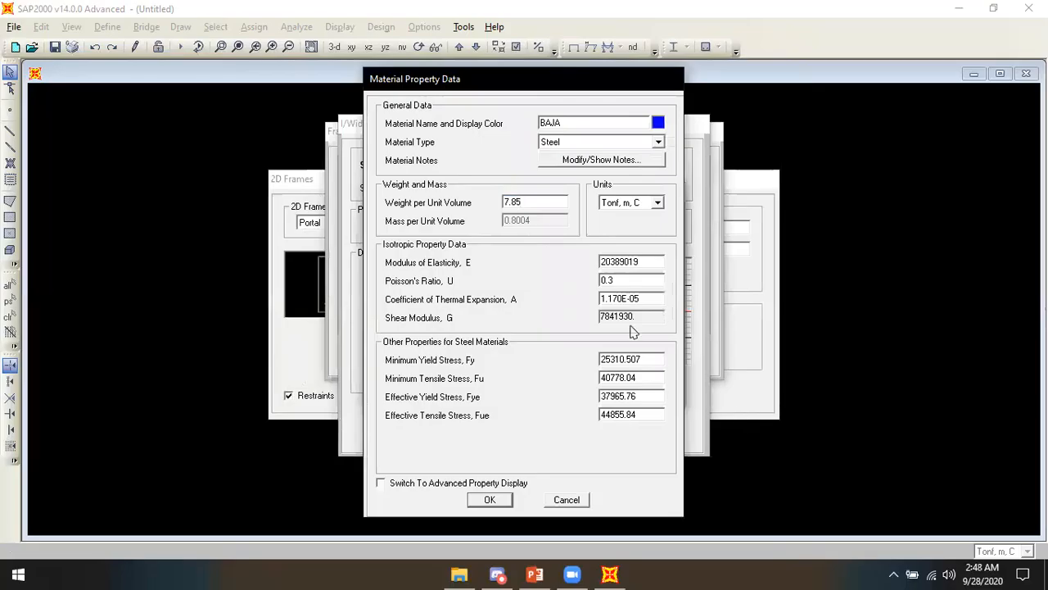
click(489, 499)
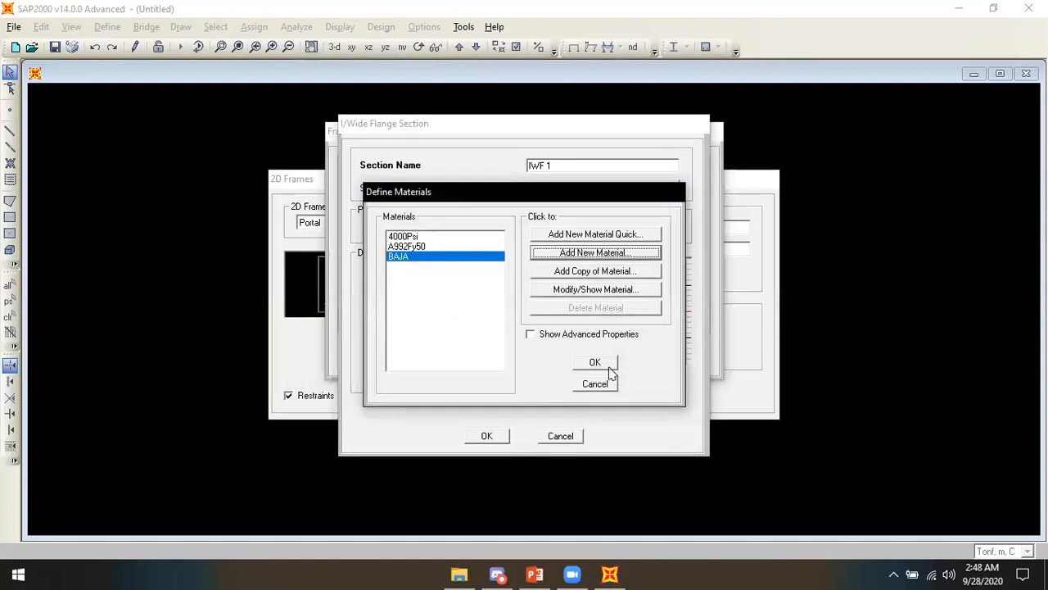
click(594, 362)
Step: Assign the BAJA material to the IWF 1 section
click(614, 228)
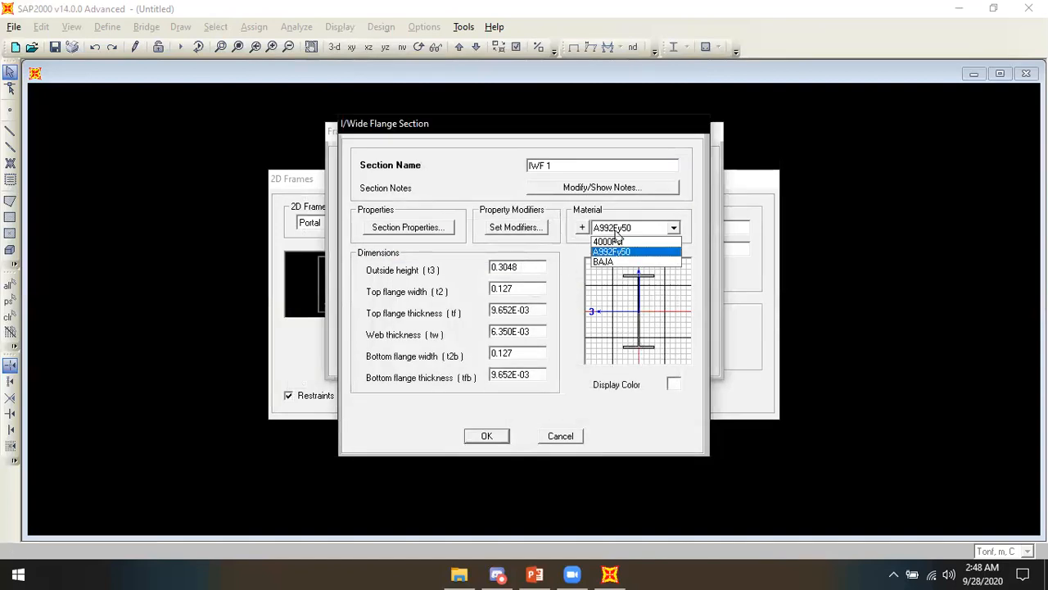
click(616, 260)
key(Tab)
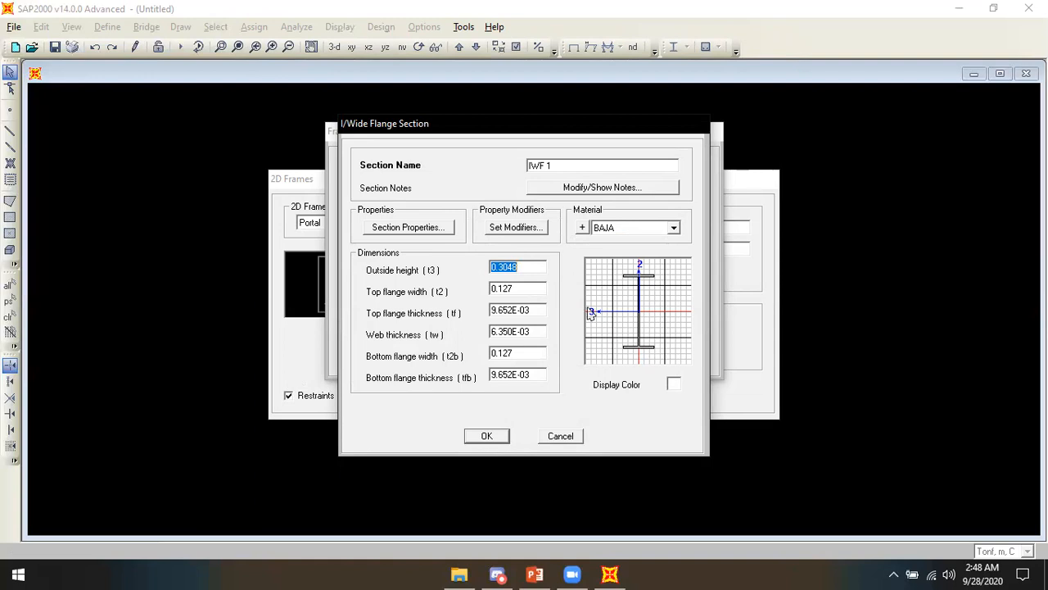
Step: Check the I1 data on the problem slide and set IWF 1's outside height and top flange width to 0.2001
key(alt+Tab)
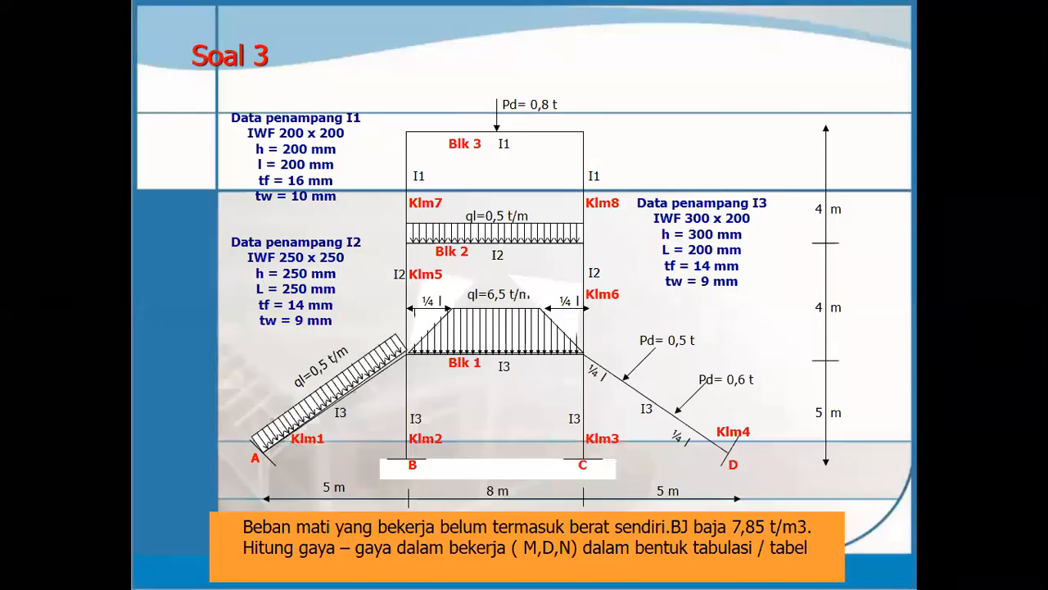
key(alt+Tab)
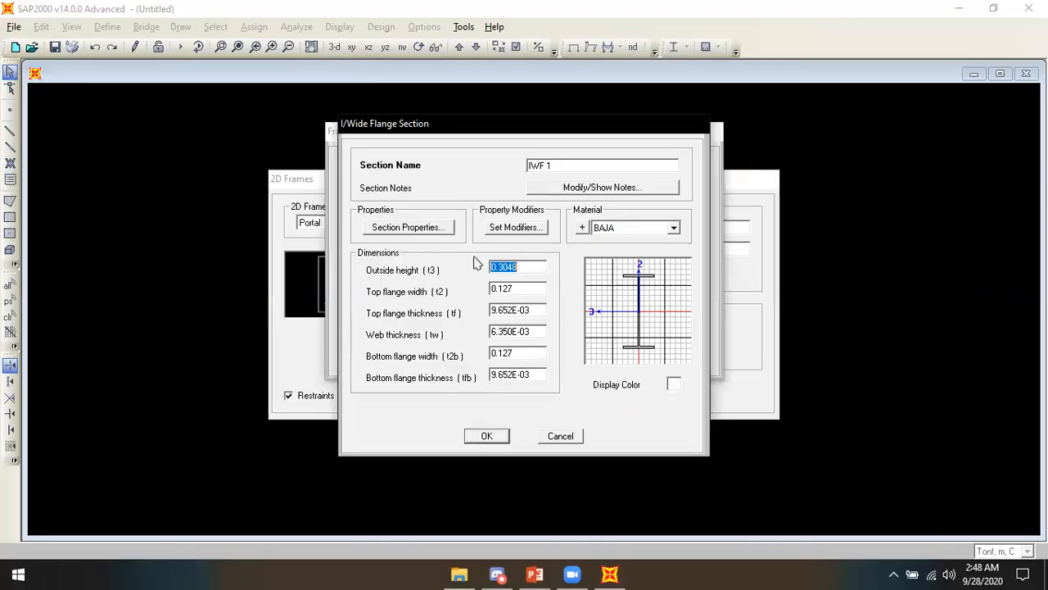
click(545, 271)
key(BackSpace)
key(BackSpace)
key(BackSpace)
key(BackSpace)
text(2001)
key(Tab)
text(0)
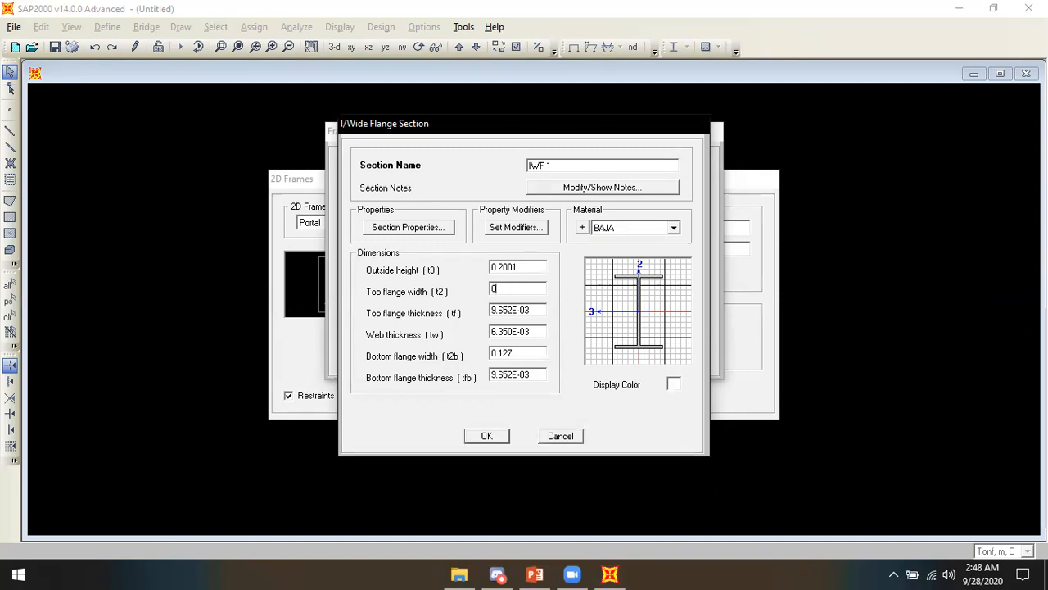
text(.2001)
key(Tab)
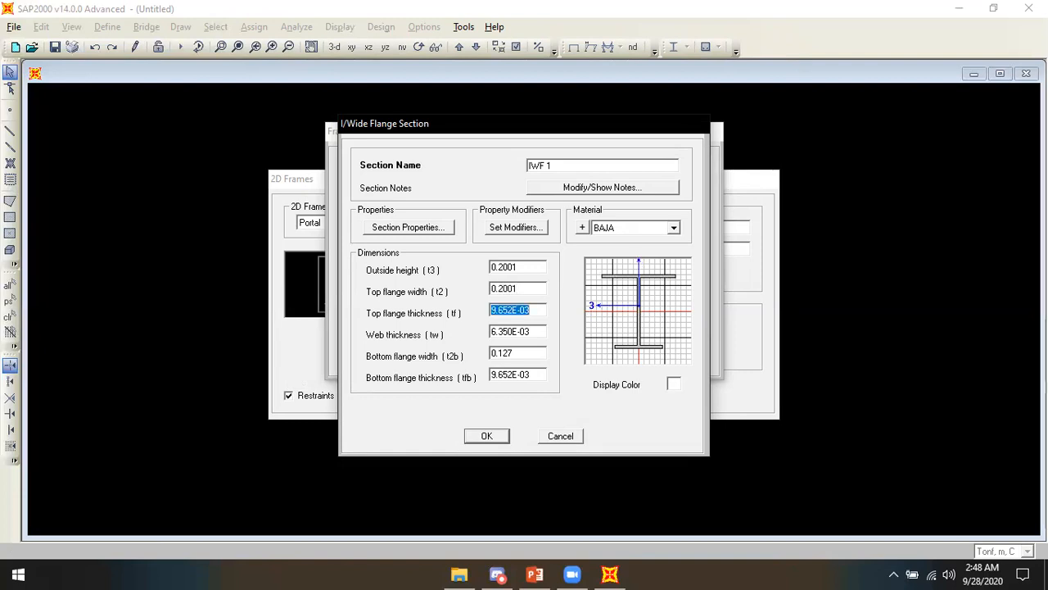
Step: Check the I1 flange thickness on the problem slide and set IWF 1's top flange thickness to 0.0161
key(alt+Tab)
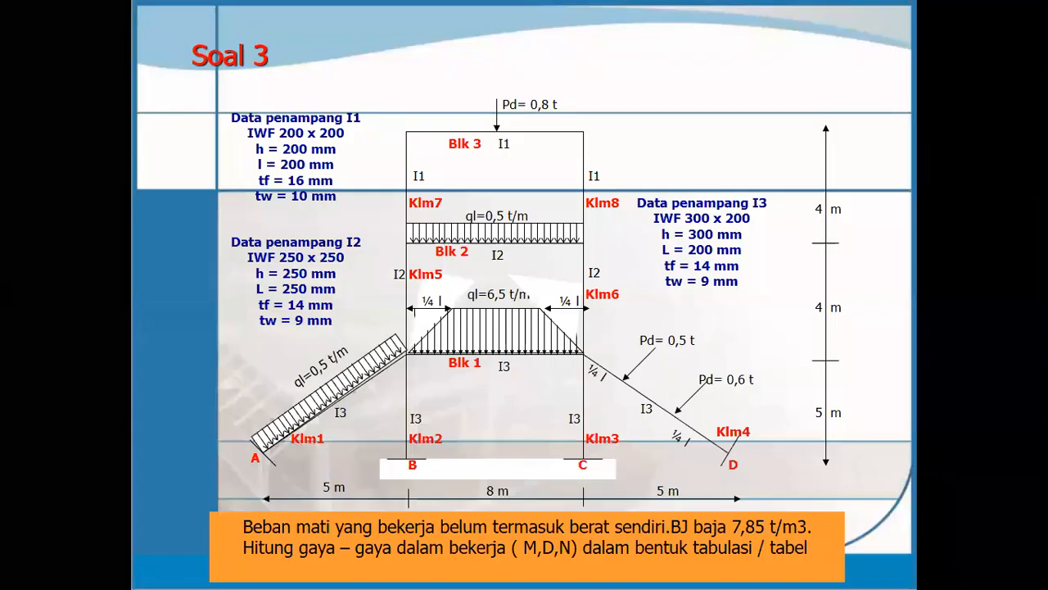
key(alt+Tab)
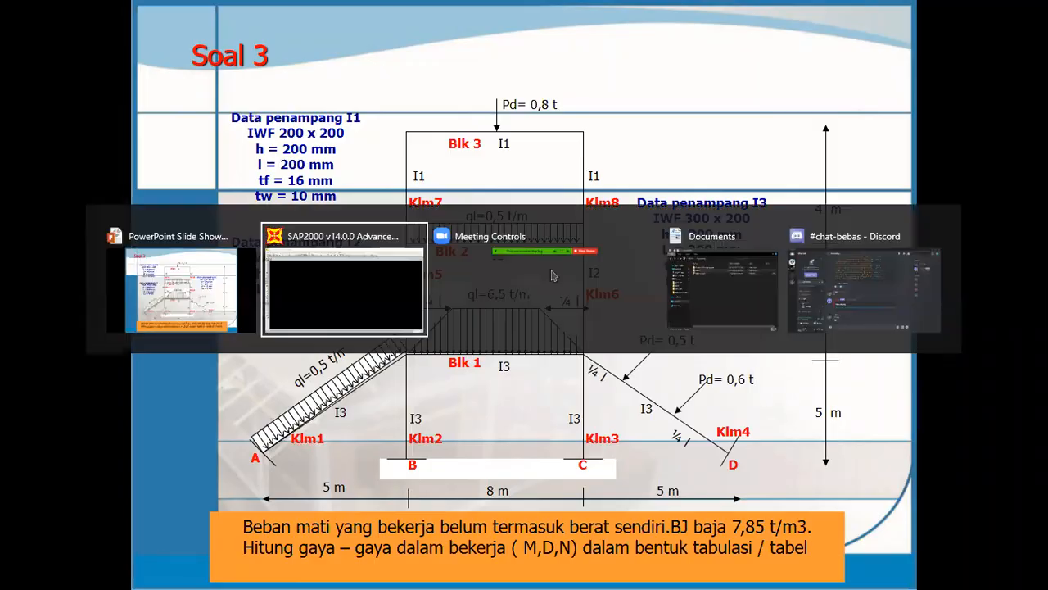
text(0)
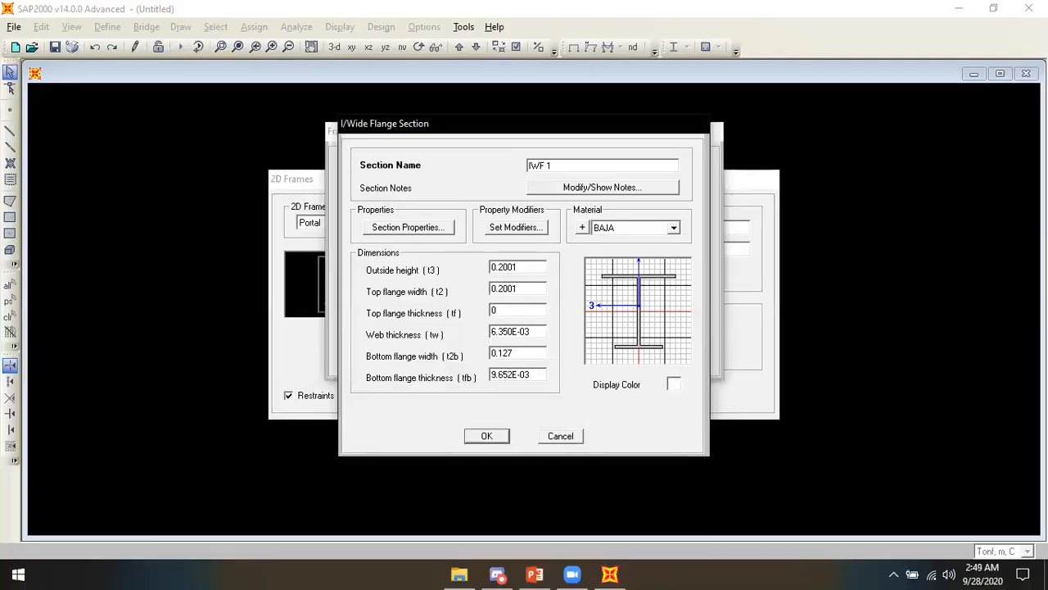
text(.0161)
key(Tab)
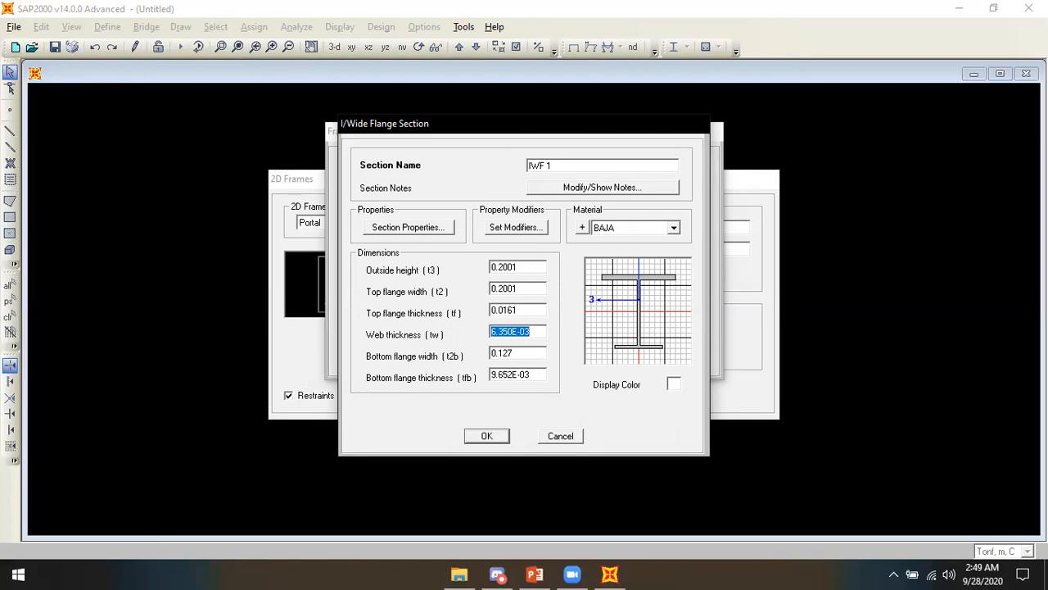
Step: Check the I1 web thickness on the problem slide and try to enter O.0101 as IWF 1's web thickness
key(alt+Tab)
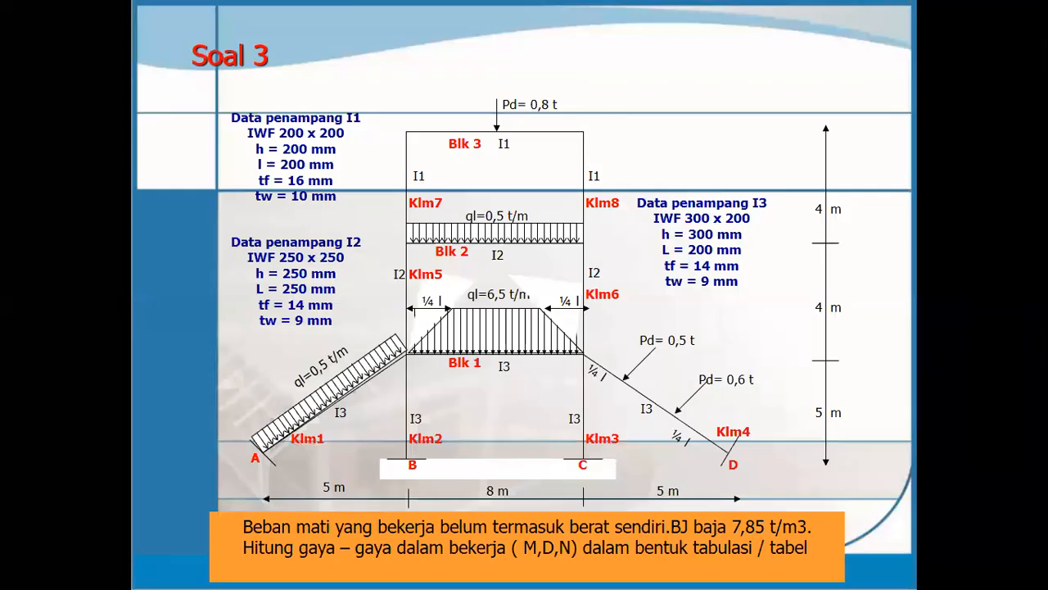
key(alt+Tab)
text(0)
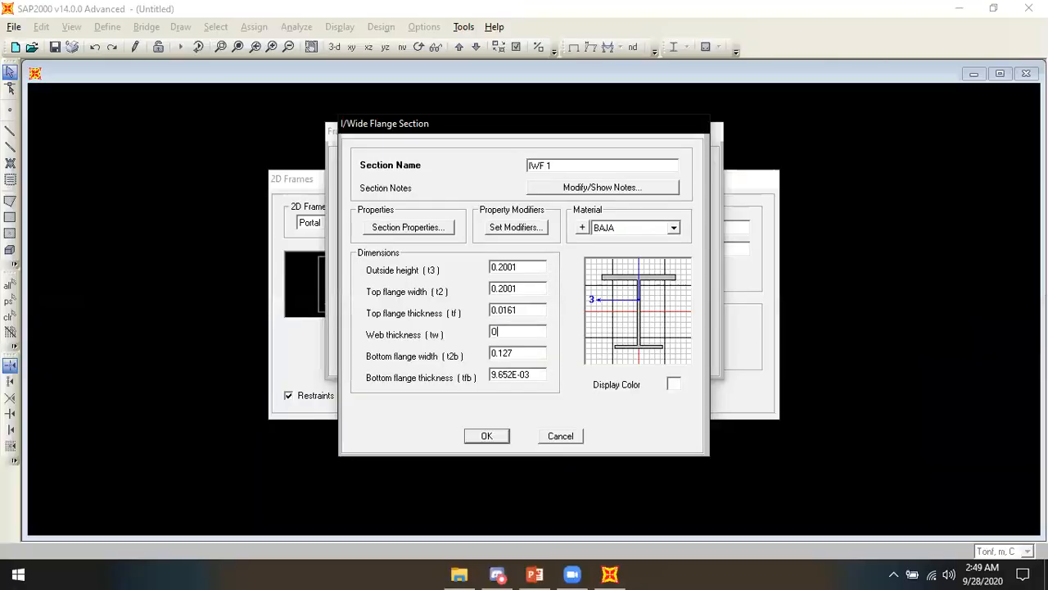
text(.10)
key(BackSpace)
key(BackSpace)
key(BackSpace)
text(.0101)
key(Tab)
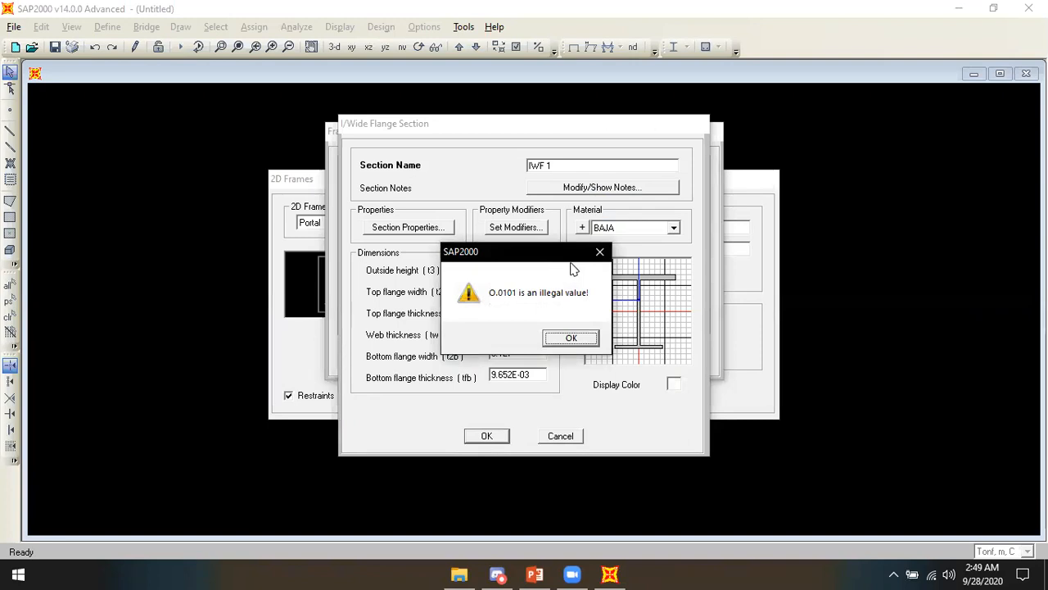
click(573, 337)
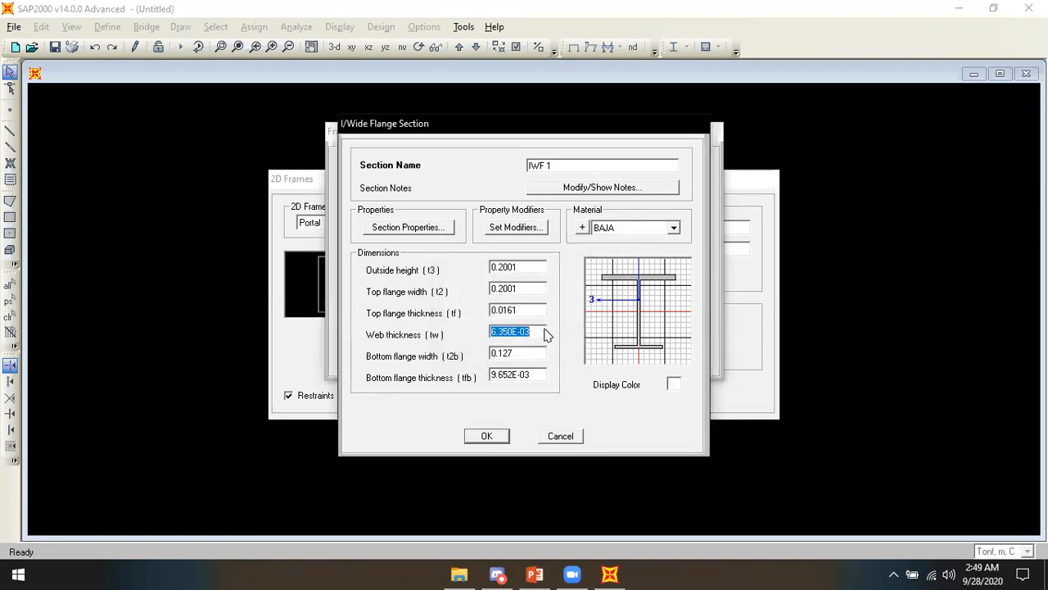
Step: Set IWF 1's web thickness to 0.0101
text(0)
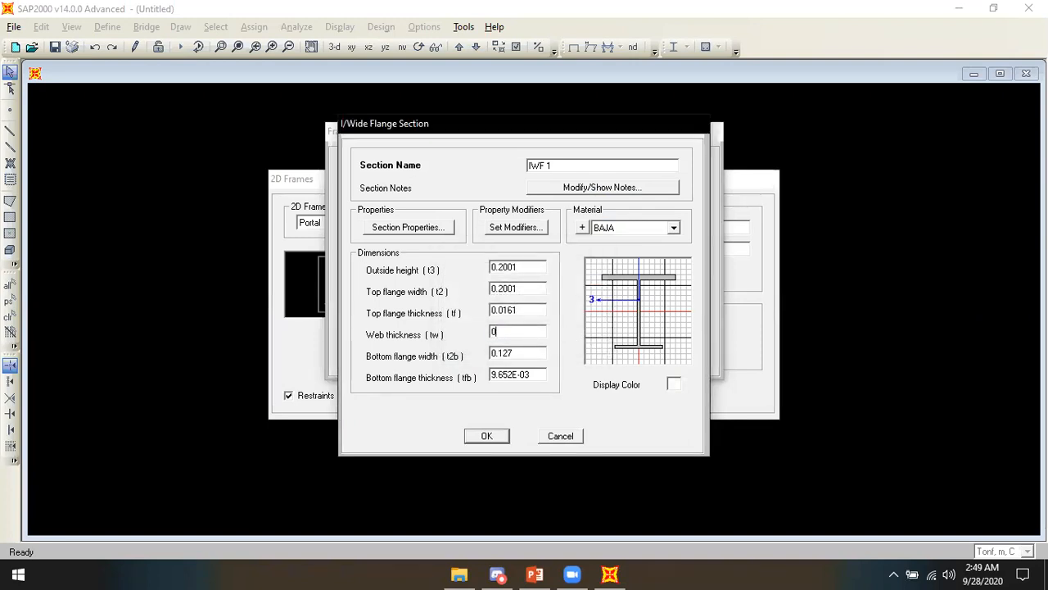
text(.0101)
key(Tab)
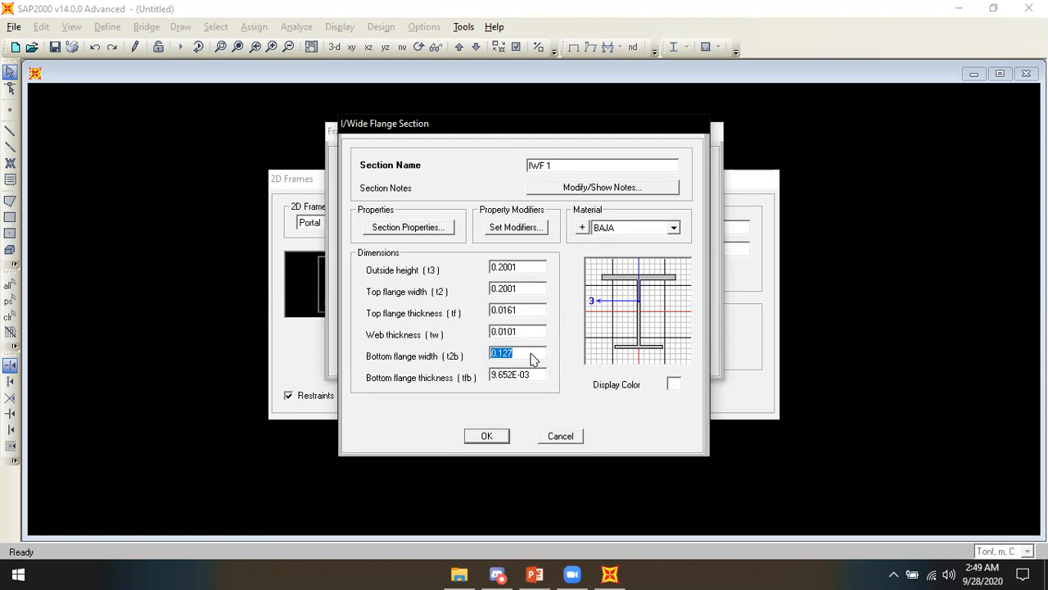
Step: Set IWF 1's bottom flange width to 0.2001 and bottom flange thickness to 0.0161, and accept the section
text(0.2001)
key(Tab)
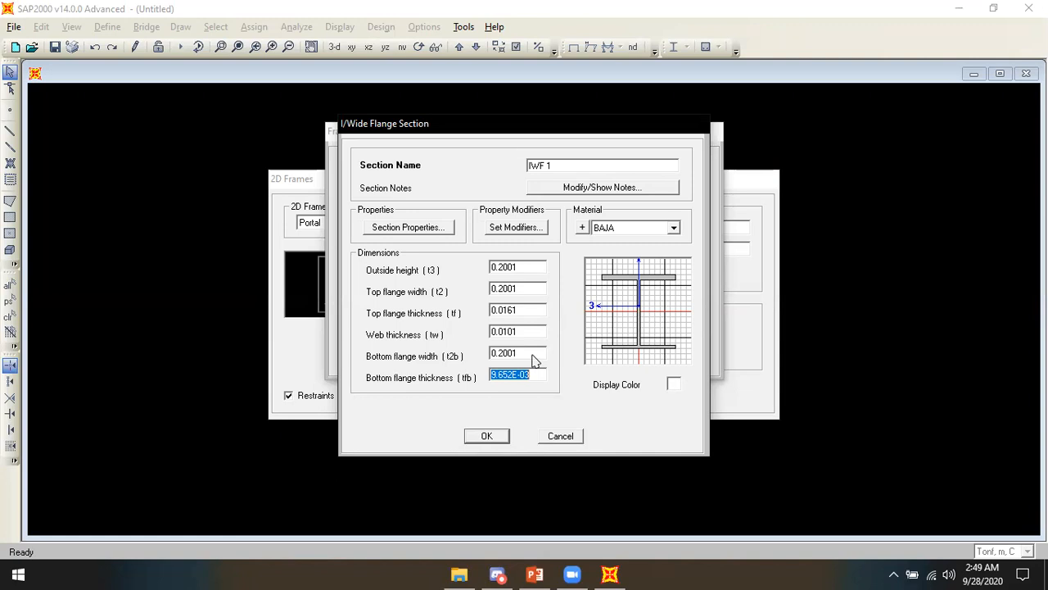
text(0)
text(.1)
text(.01)
text(61)
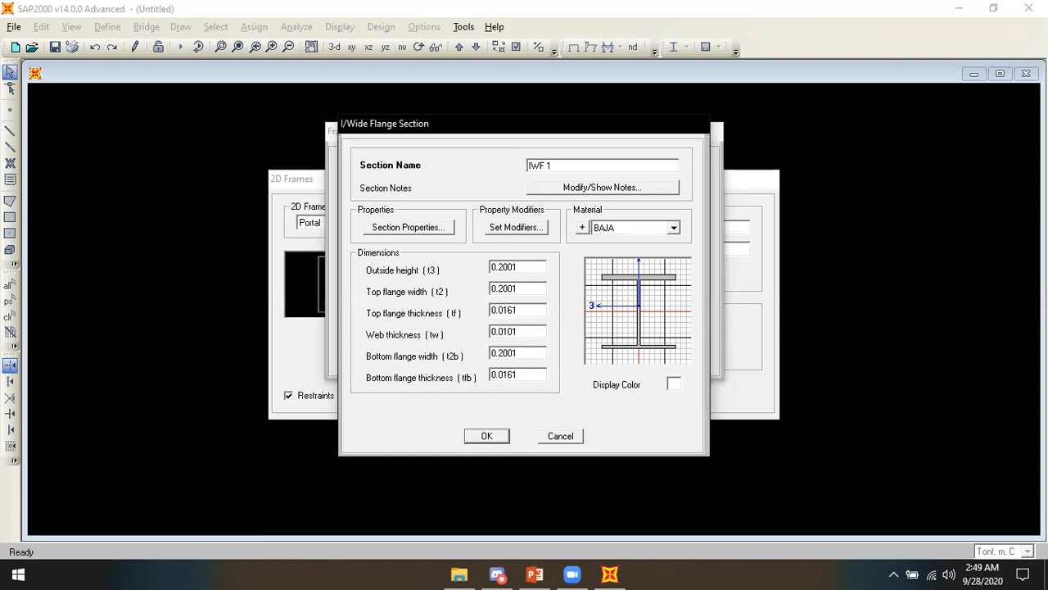
double_click(518, 334)
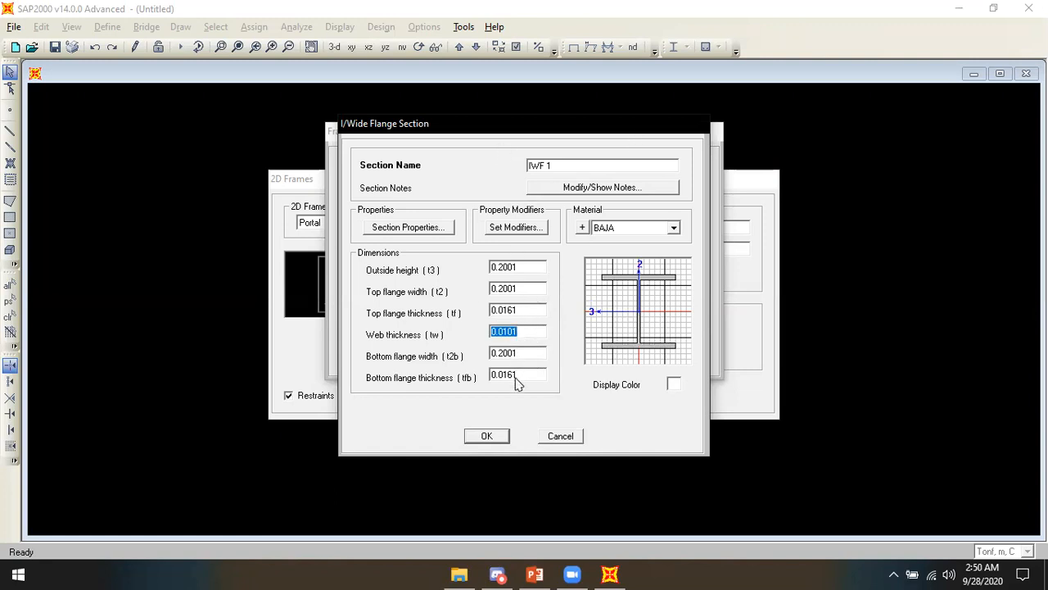
click(486, 436)
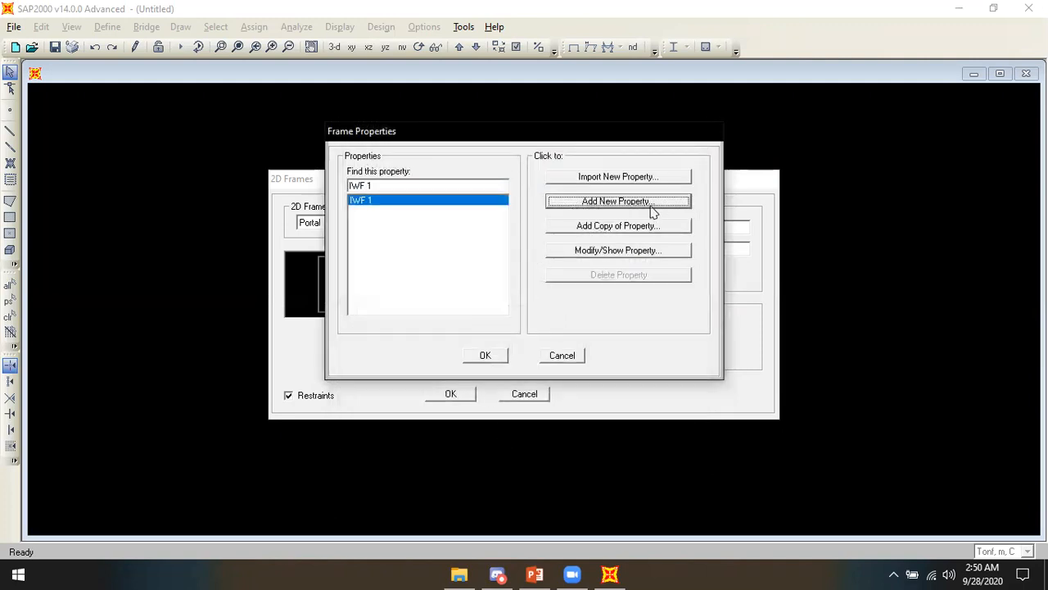
Step: Add another steel I/Wide Flange section named IWF 2 and assign it the BAJA material
click(651, 205)
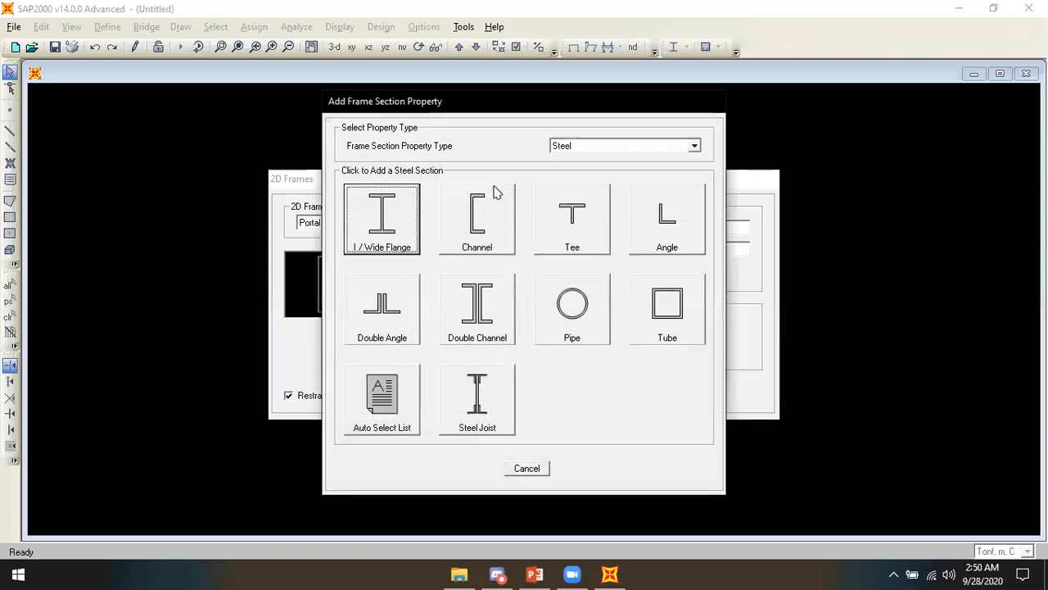
click(413, 228)
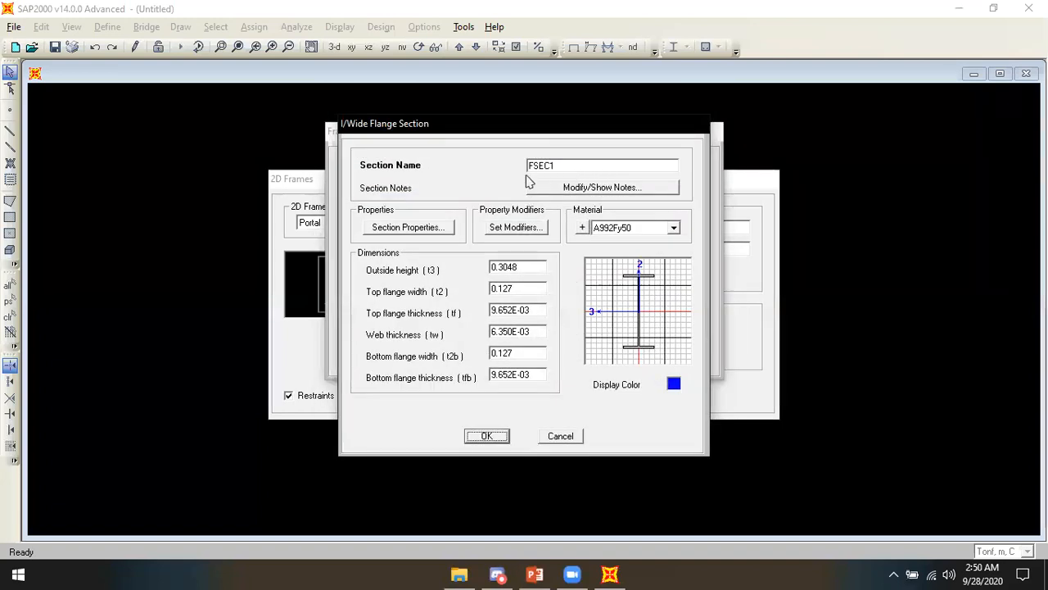
drag(576, 166, 495, 170)
text(IWF 2)
click(665, 228)
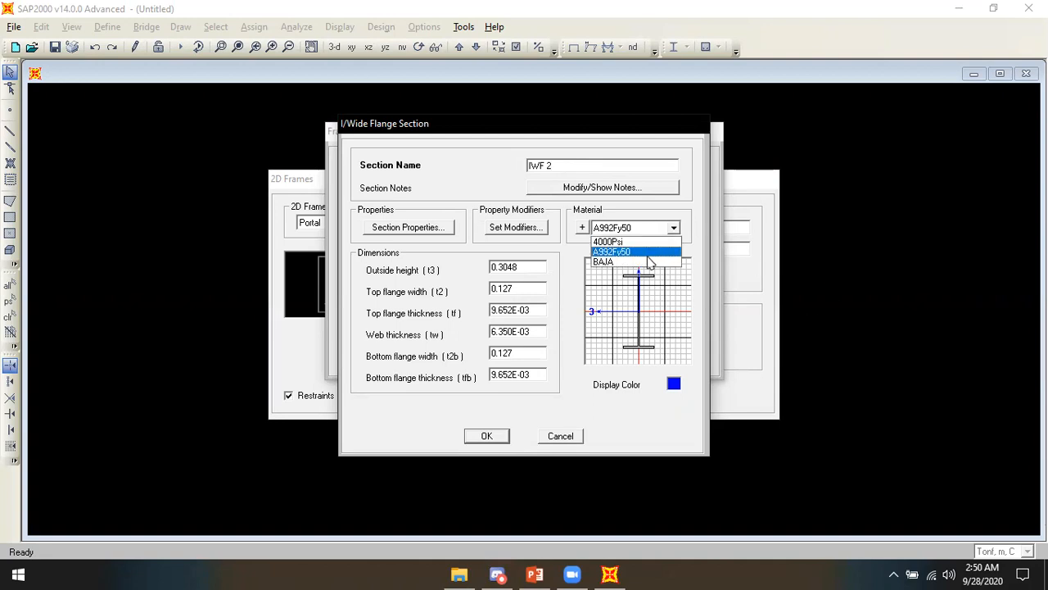
click(647, 261)
Step: Check the I2 dimensions on the problem slide and set IWF 2's outside height and top flange width to 0.2501
click(528, 272)
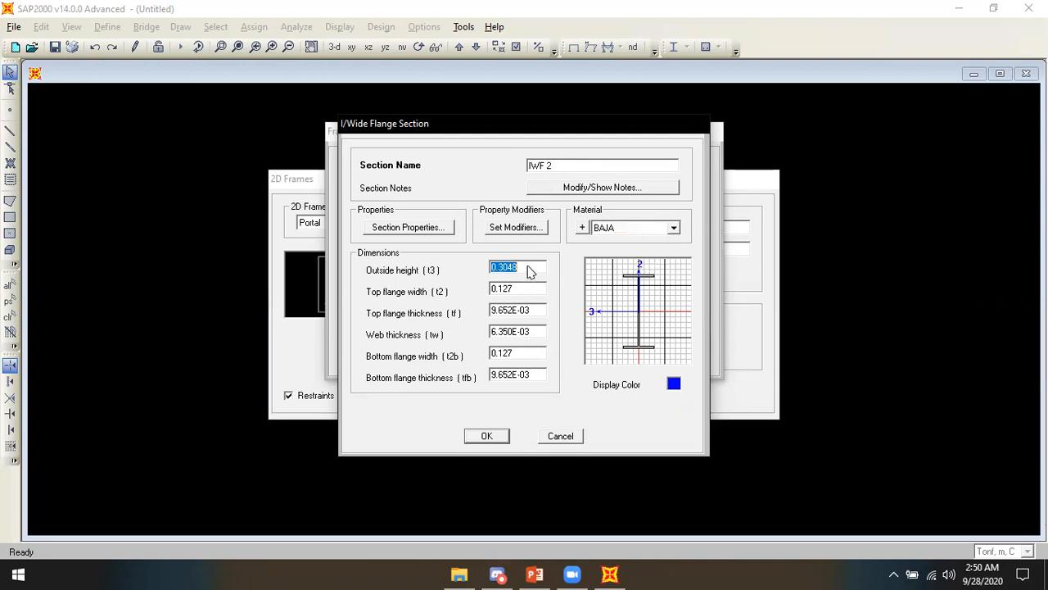
key(BackSpace)
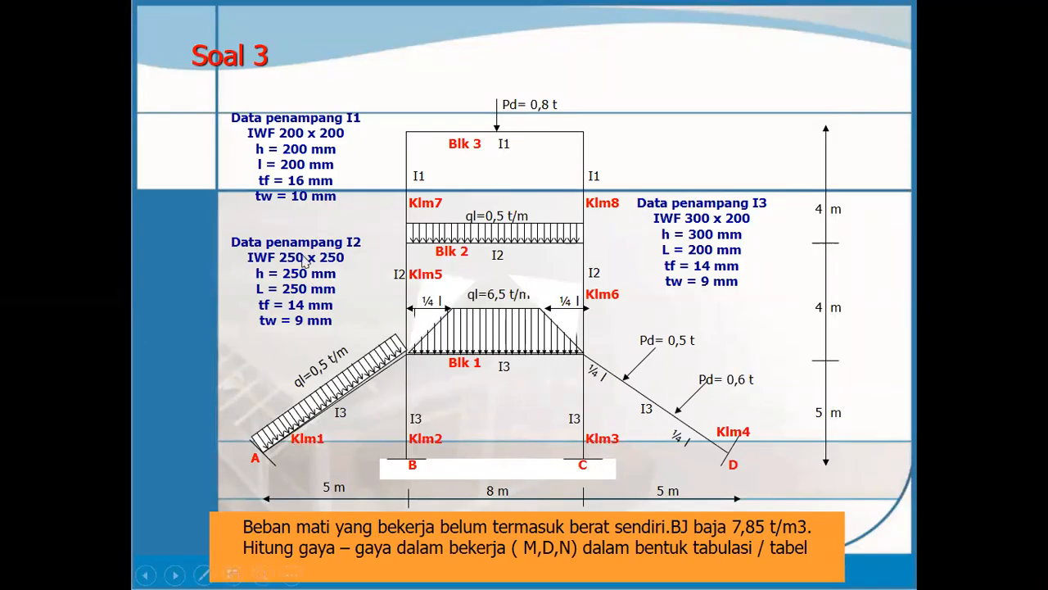
key(alt+Tab)
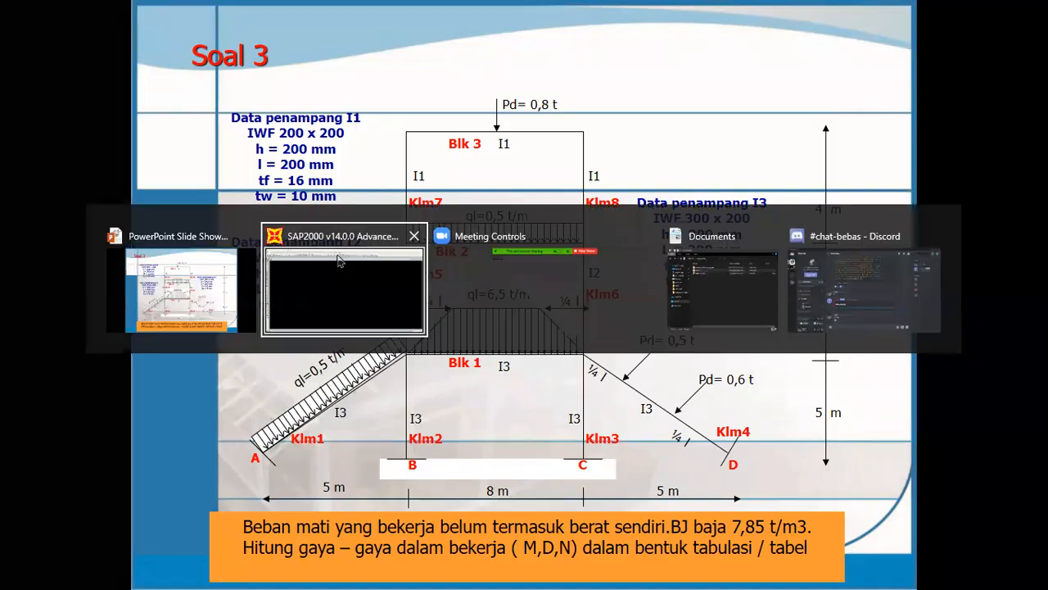
click(541, 275)
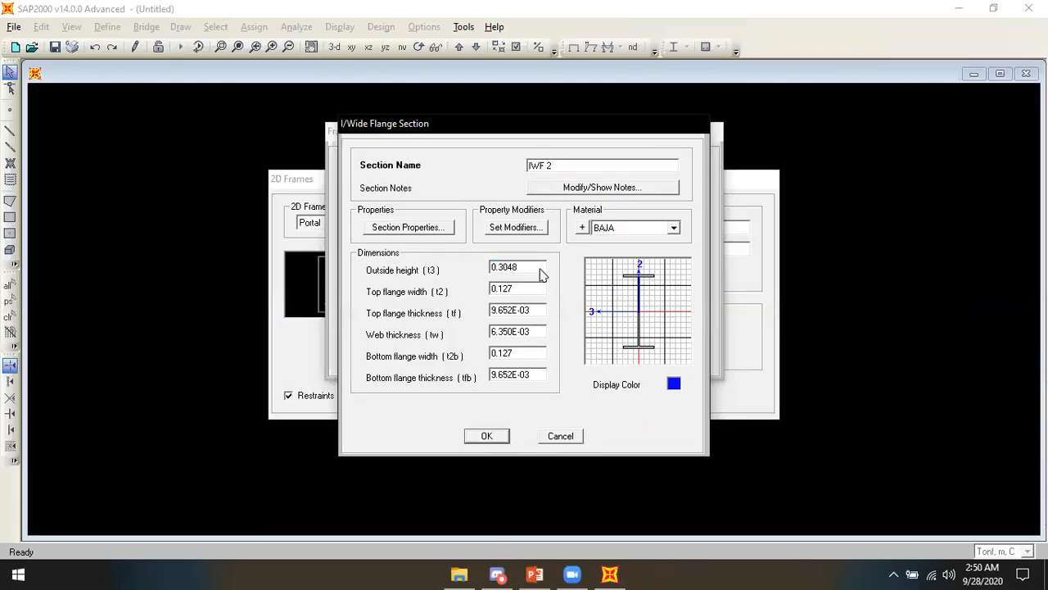
key(BackSpace)
key(BackSpace)
key(BackSpace)
key(BackSpace)
text(2501)
key(Tab)
text(0.2501)
key(Tab)
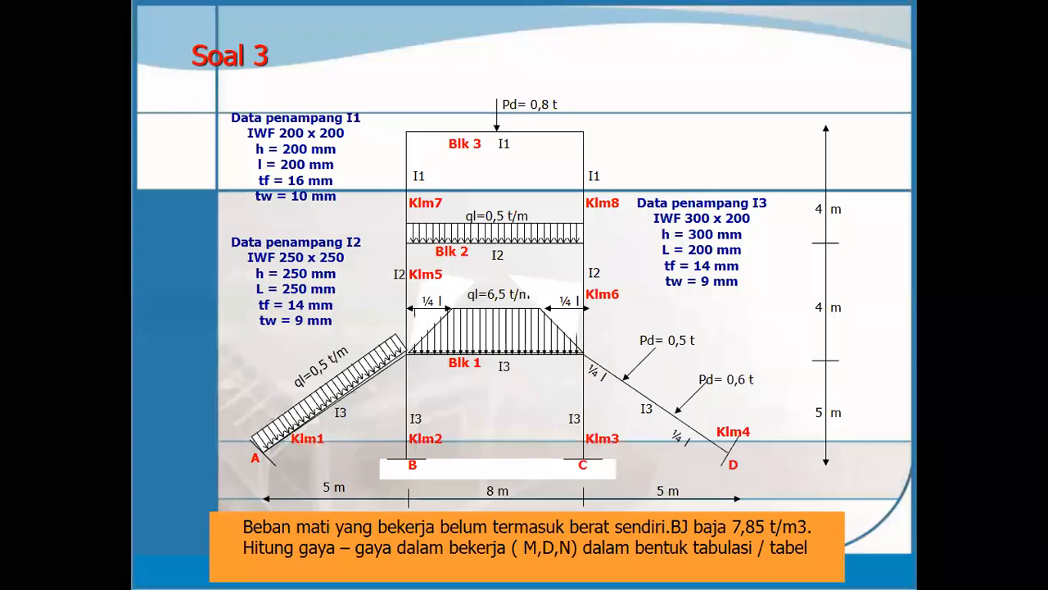
Step: Set IWF 2's top flange thickness to 0.0141 and web thickness to 0.0091, following the I2 data on the problem slide
key(alt+Tab)
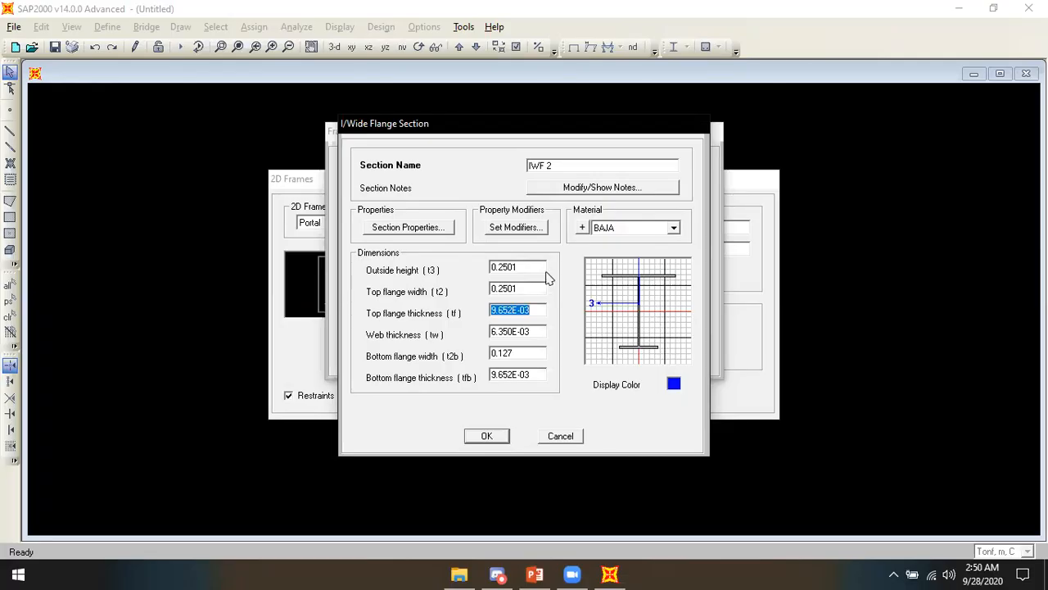
text(0.01)
key(Tab)
key(alt+Tab)
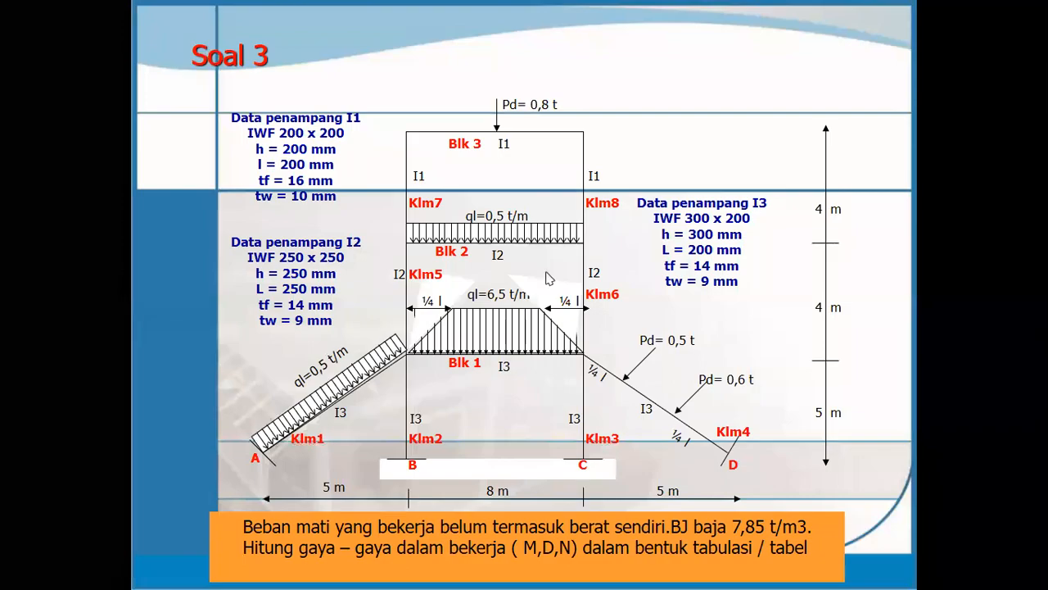
key(alt+Tab)
text(0.0091)
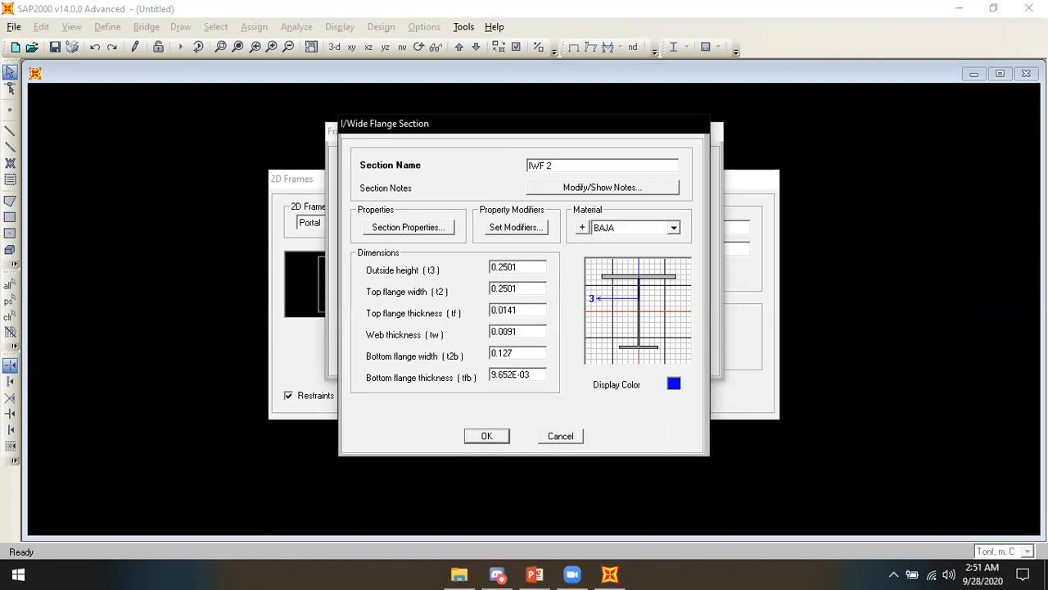
key(Tab)
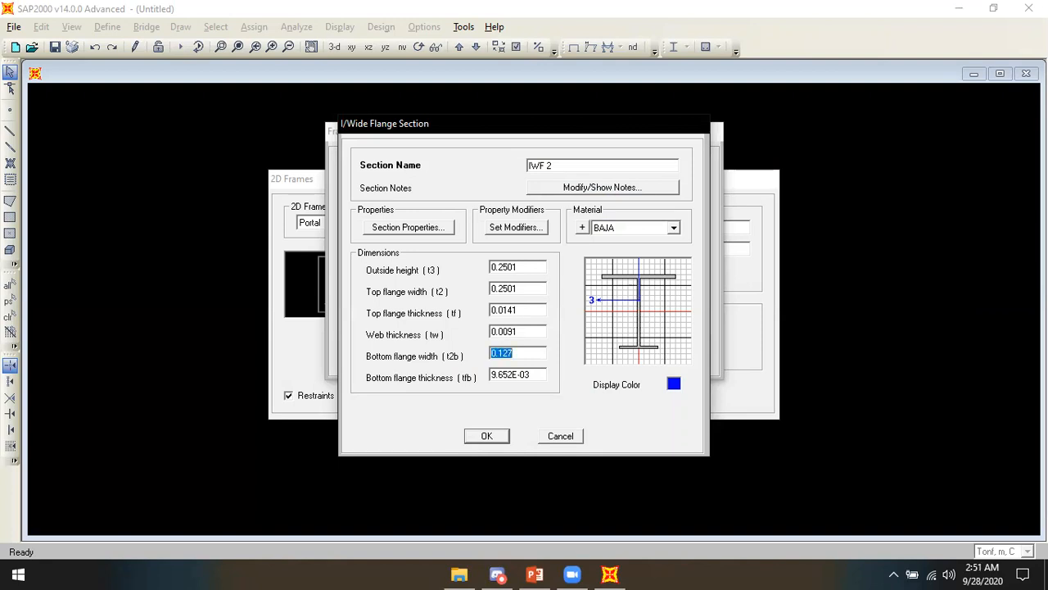
Step: Set IWF 2's bottom flange width to 0.2501 and bottom flange thickness to 0.0141, and accept the section
text(0)
key(Tab)
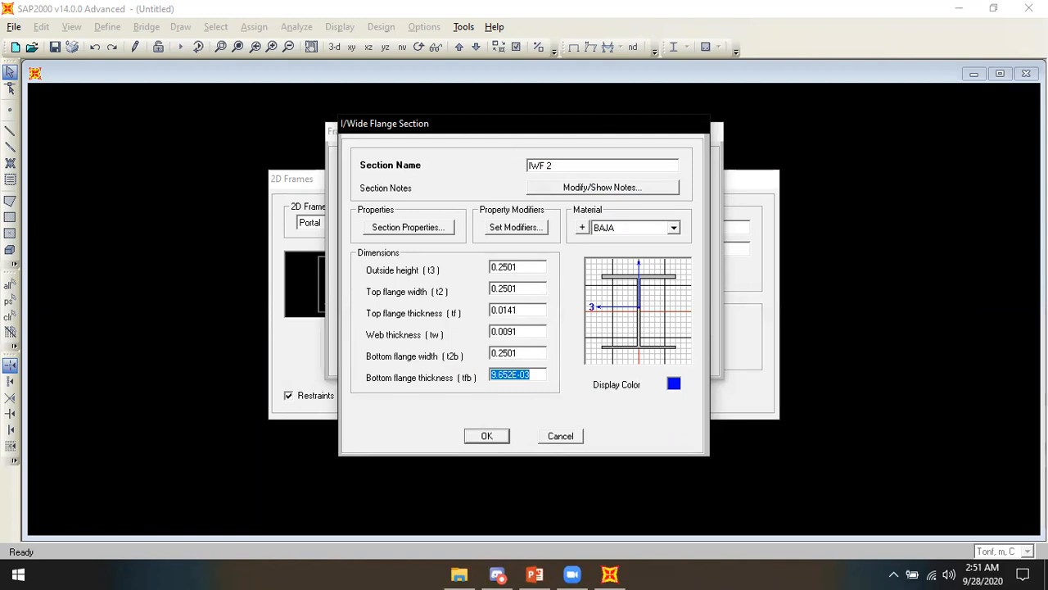
text(0.0)
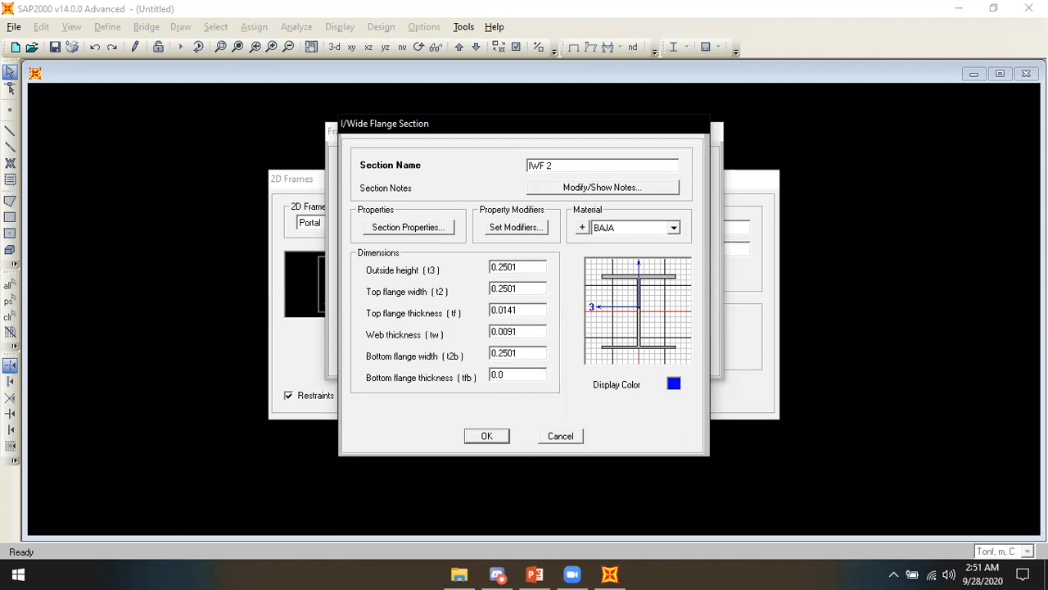
text(141)
click(488, 436)
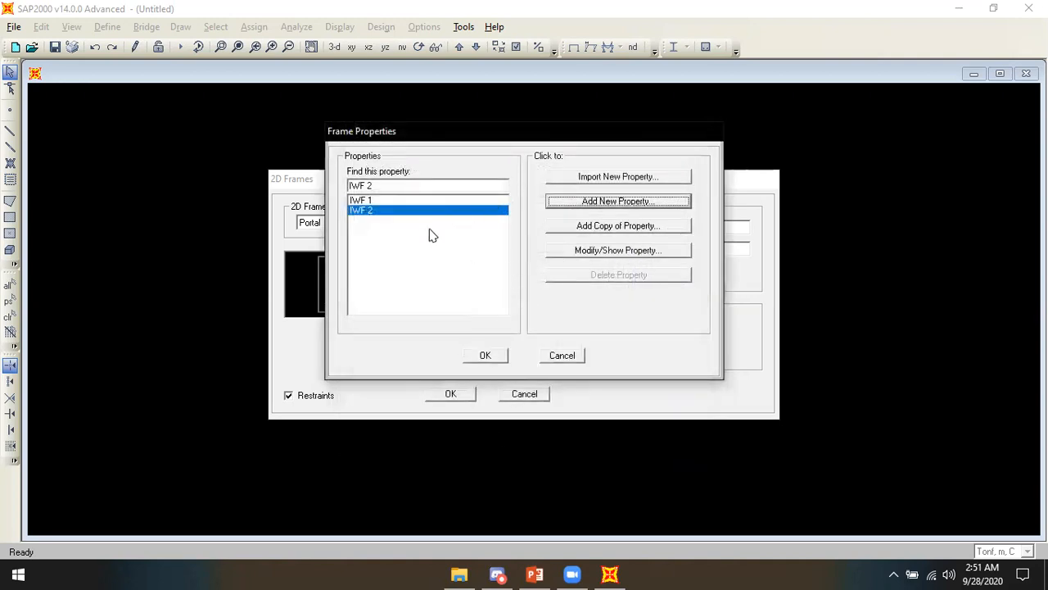
Step: Add a third steel I/Wide Flange section named IWF 3 and assign it the BAJA material
click(622, 202)
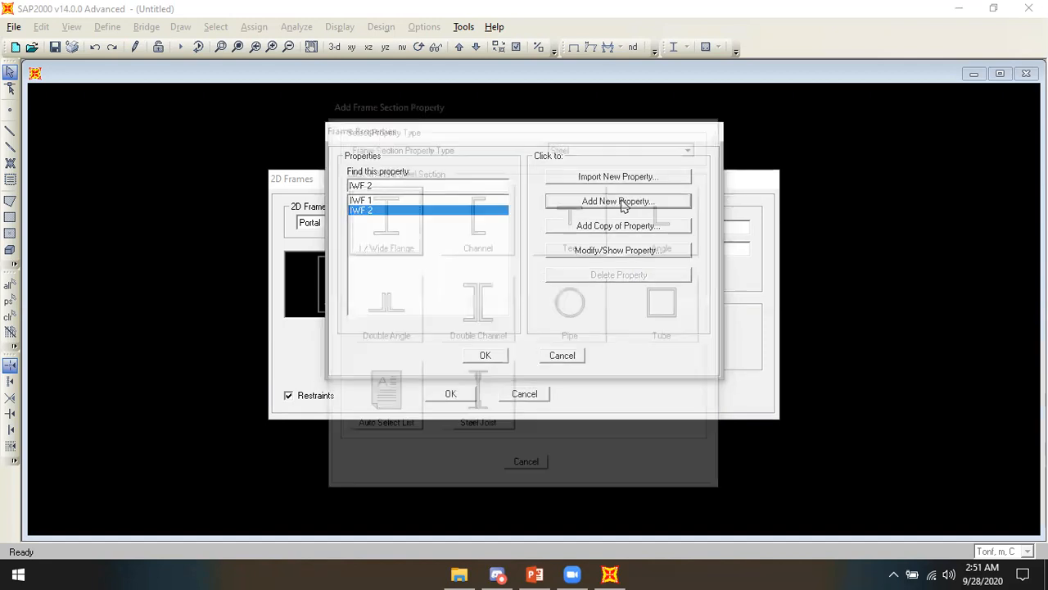
click(396, 218)
drag(575, 165, 464, 191)
key(BackSpace)
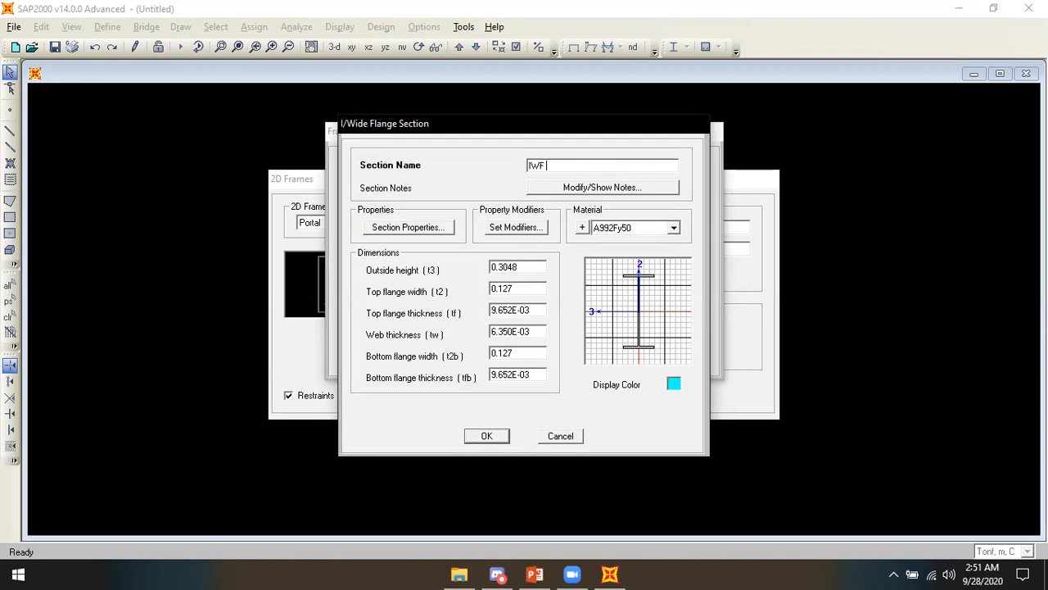
click(674, 228)
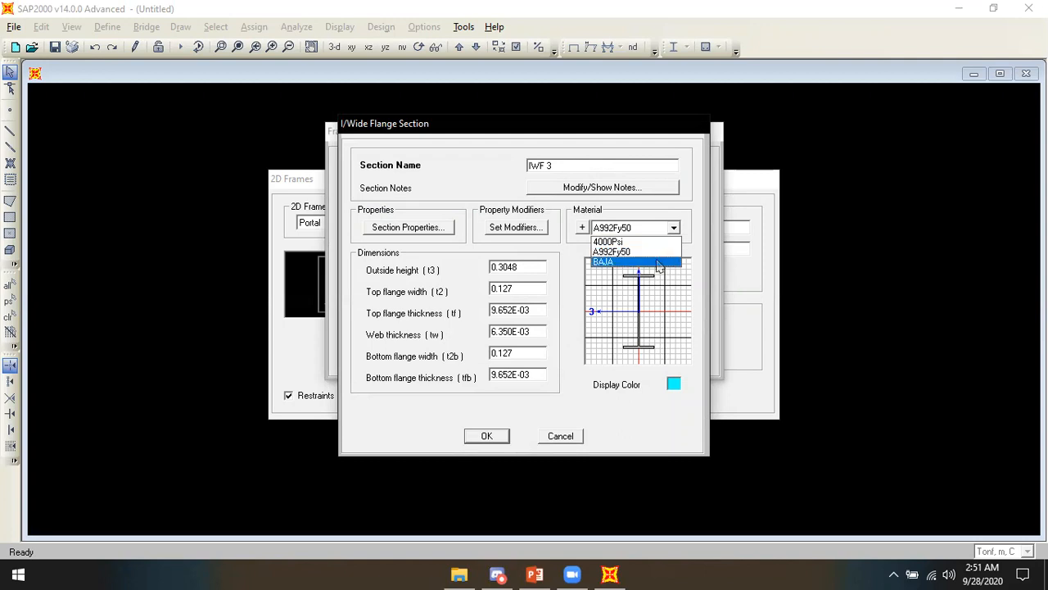
click(655, 262)
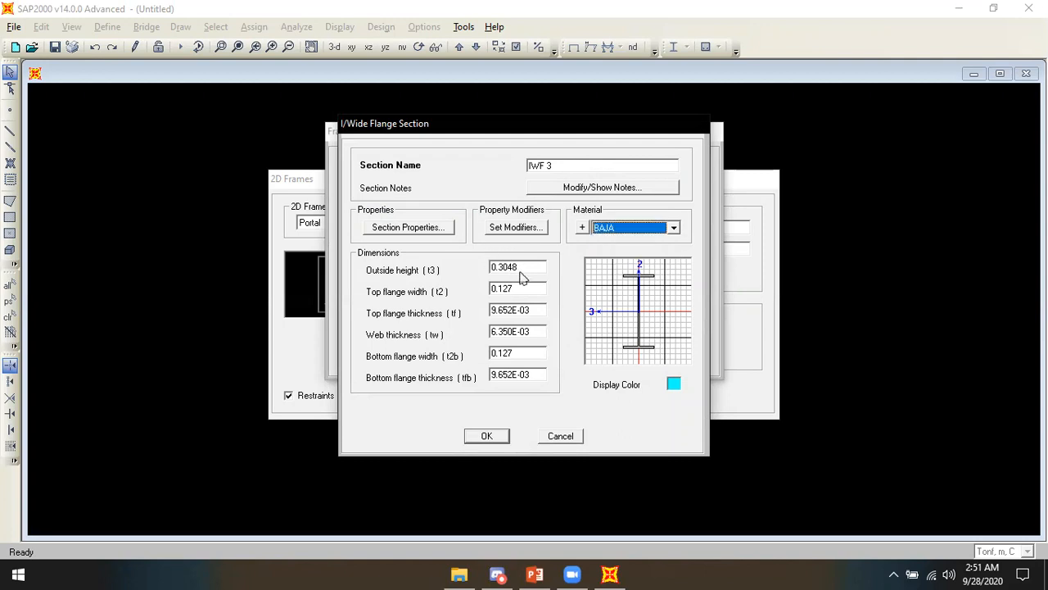
Step: Check the I3 dimensions on the problem slide and set IWF 3's outside height to 0.3001 and top flange width to 0.2001
key(alt+Tab)
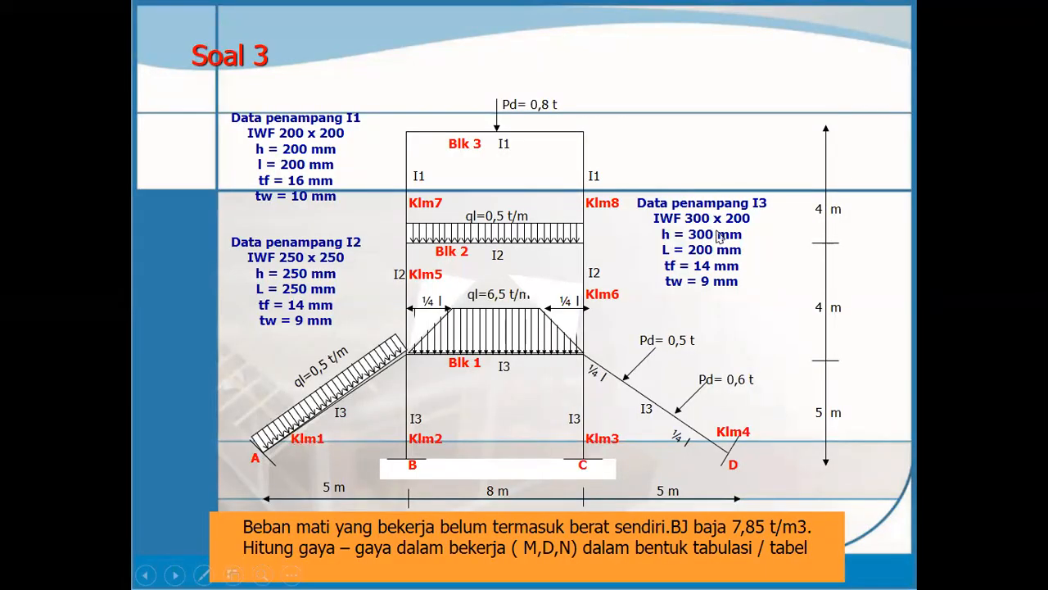
key(alt+Tab)
double_click(541, 272)
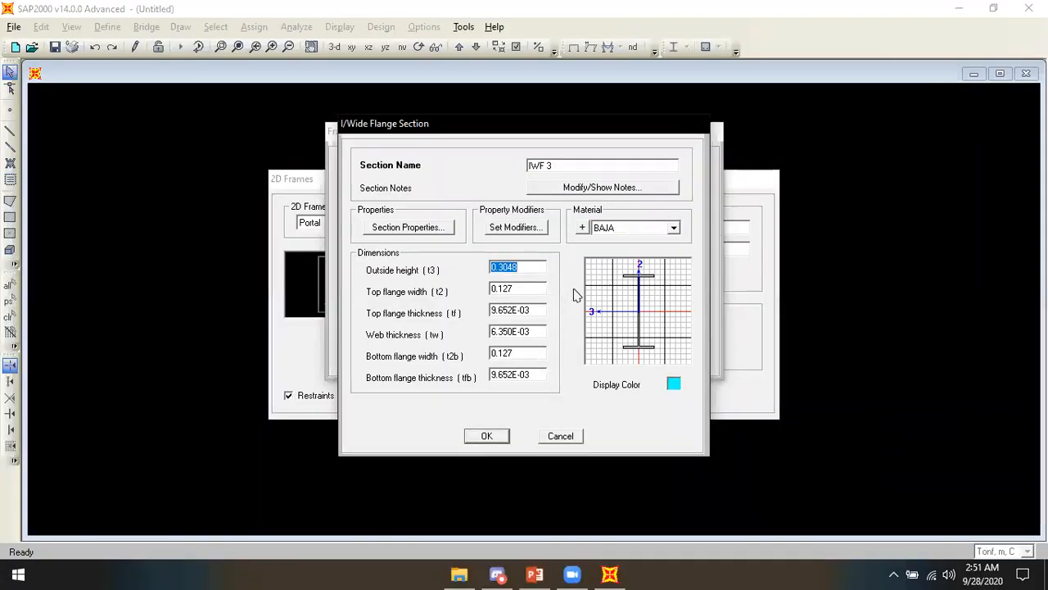
text(0.30)
key(Tab)
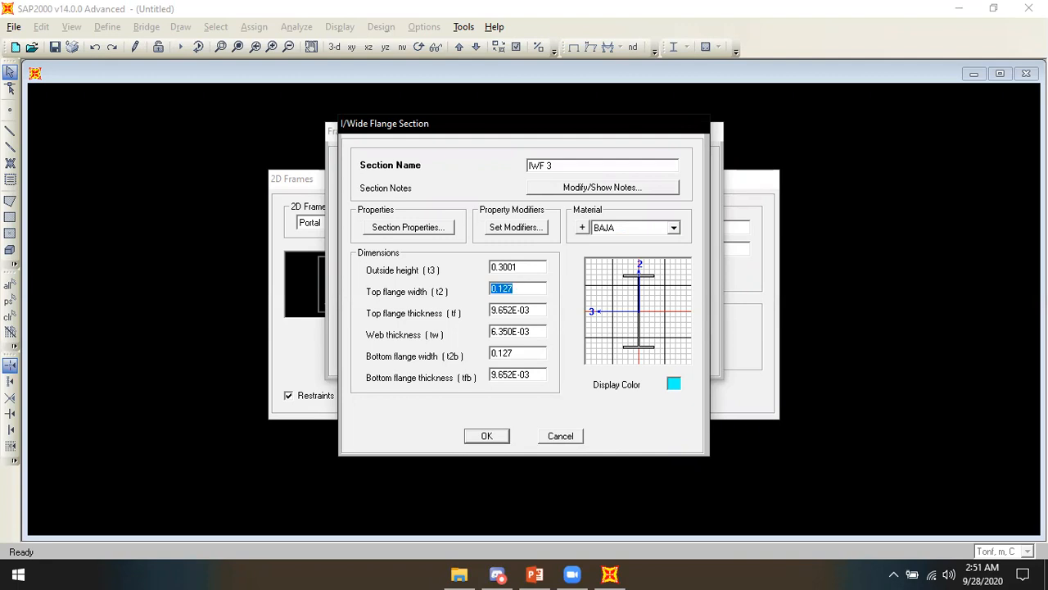
text(0.2001)
key(Tab)
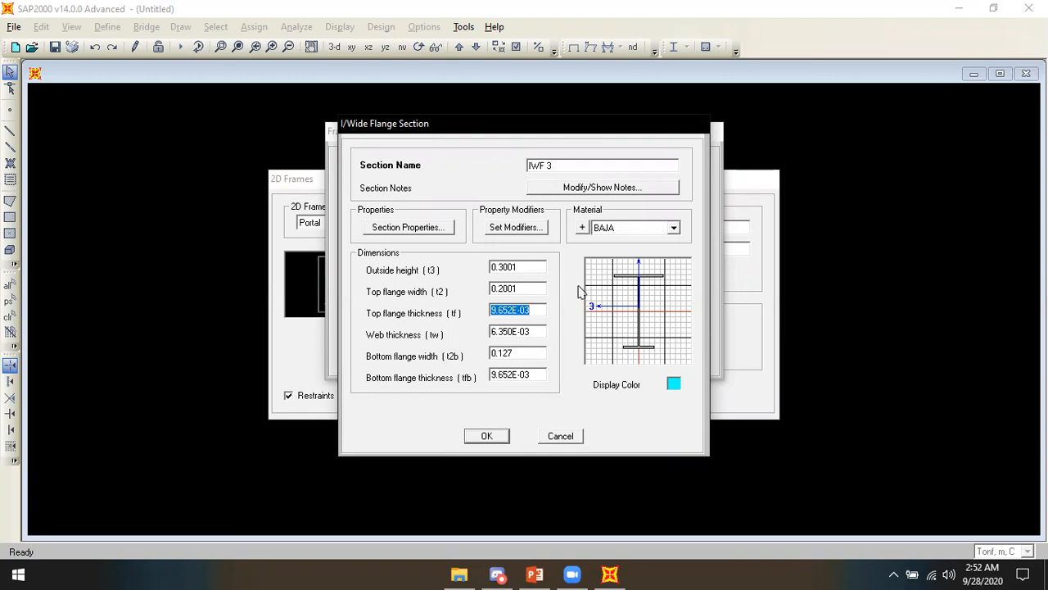
Step: Set IWF 3's top flange thickness to 0.0141 and web thickness to 0.0091, following the I3 data on the problem slide
key(alt+Tab)
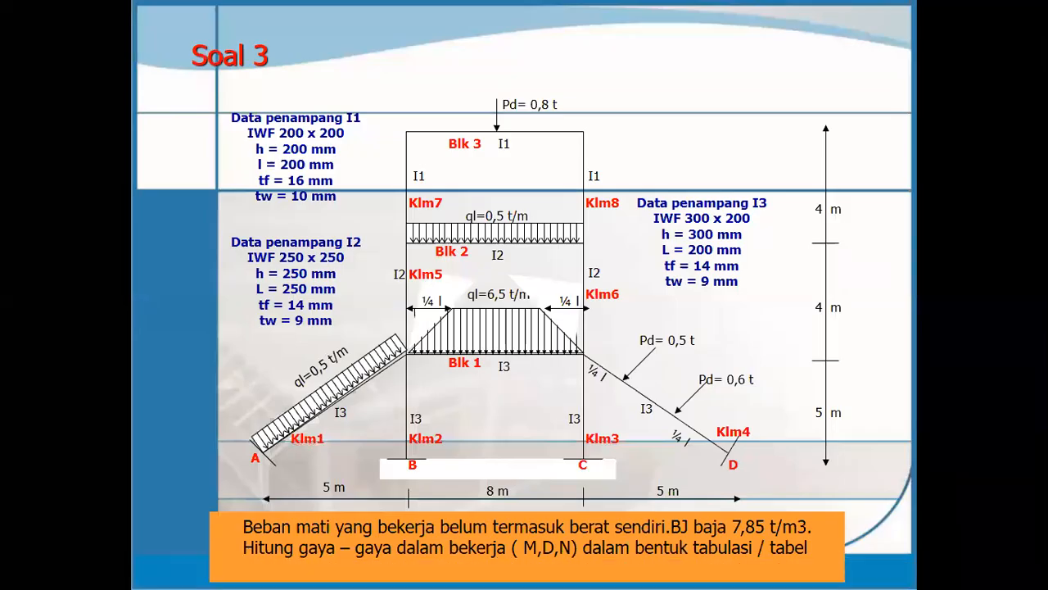
key(alt+Tab)
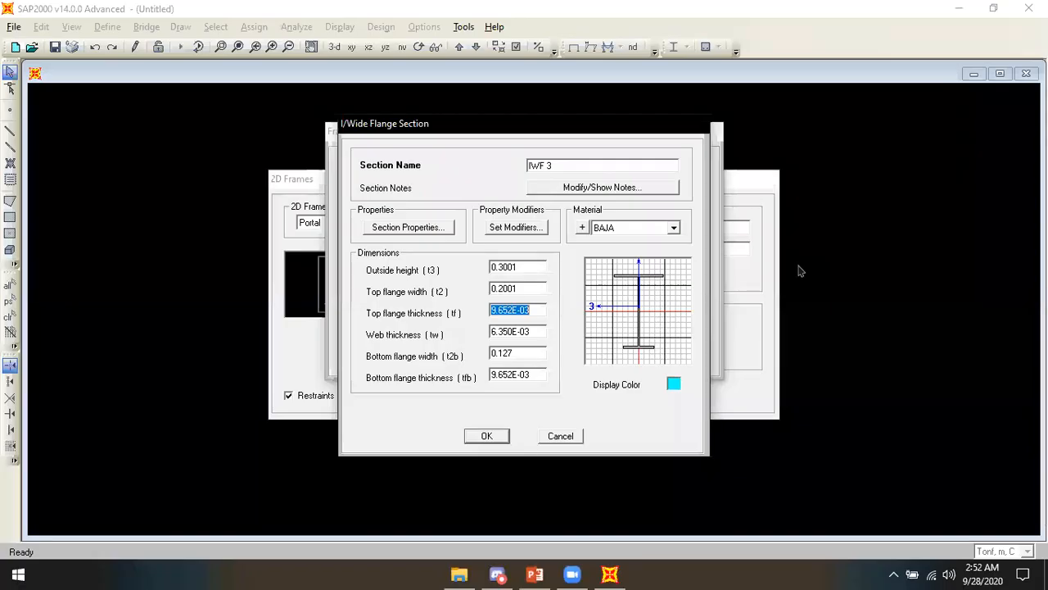
text(0.0141)
key(Tab)
text(0.)
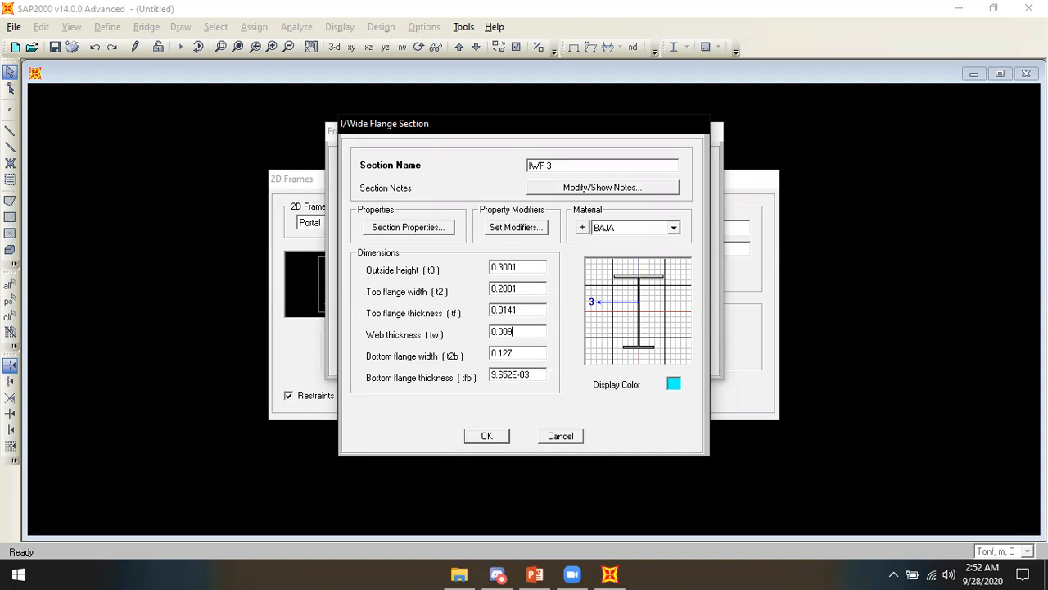
key(Tab)
Step: Set IWF 3's bottom flange width to 0.2001 and bottom flange thickness to 0.0141, and accept the section
text(0)
key(Tab)
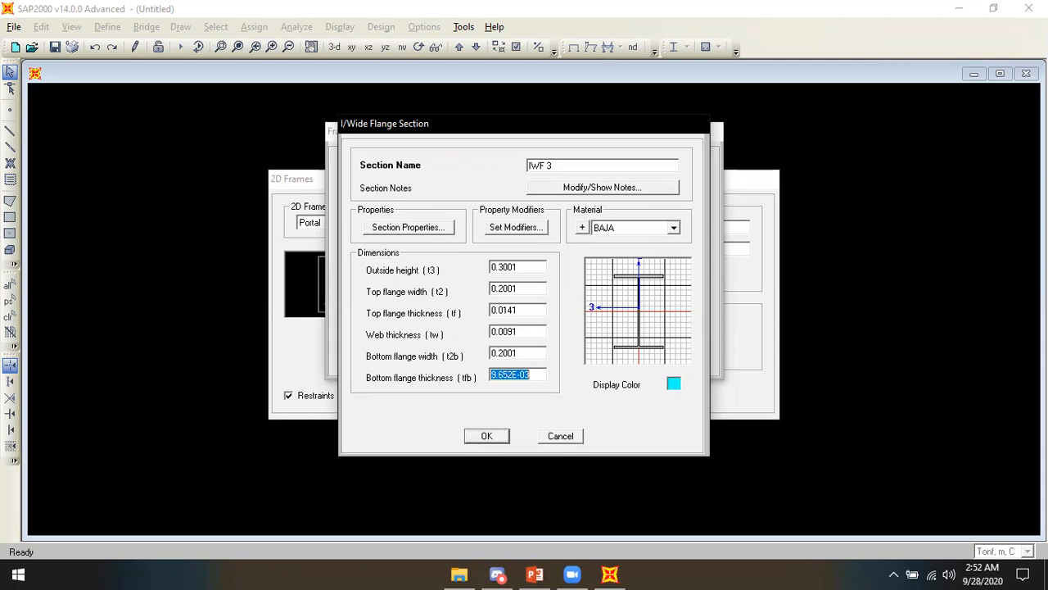
text(0.0)
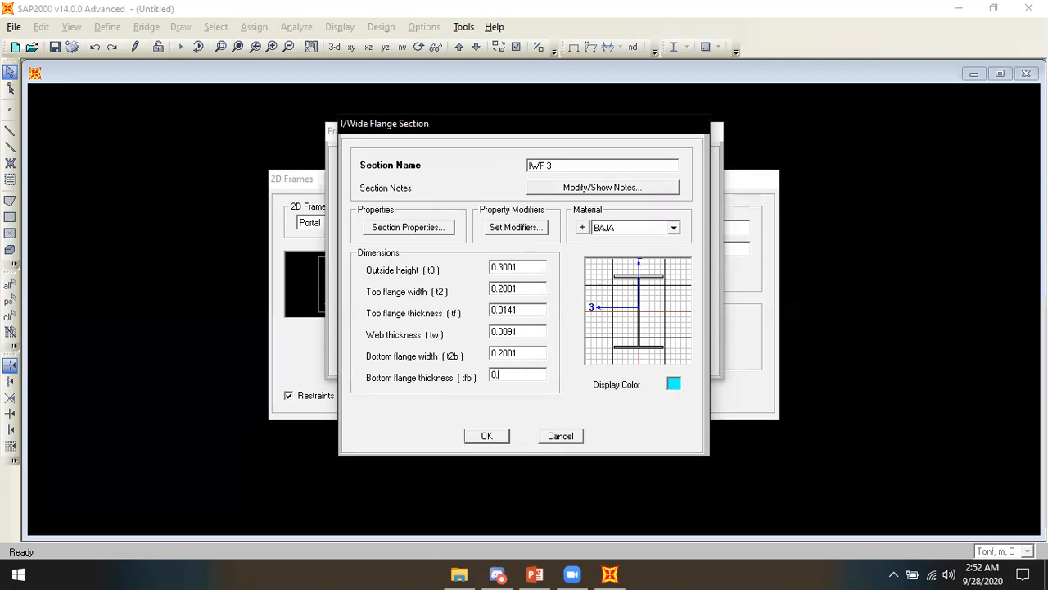
text(141)
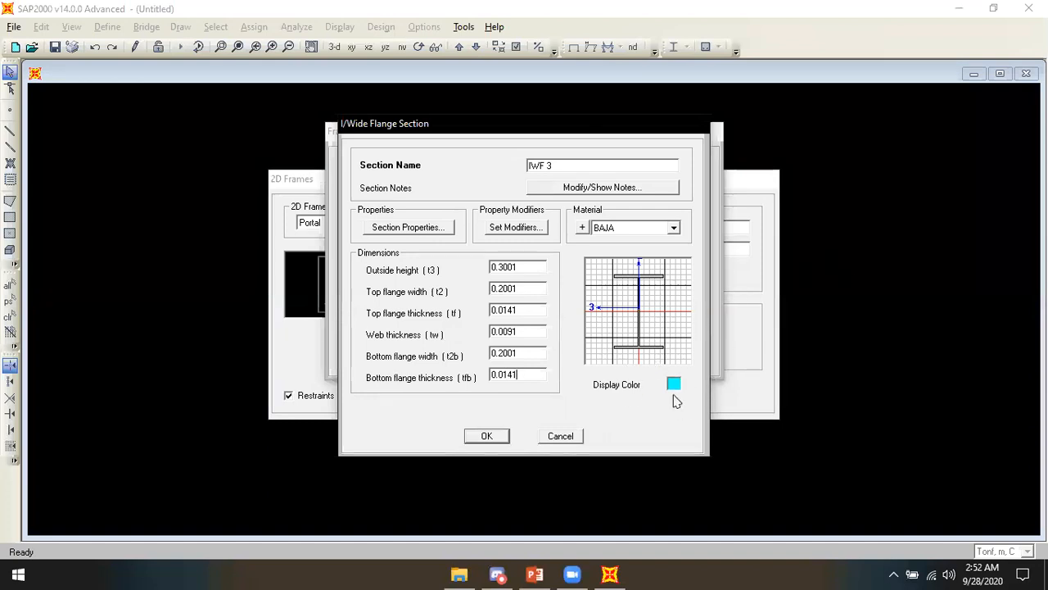
click(487, 436)
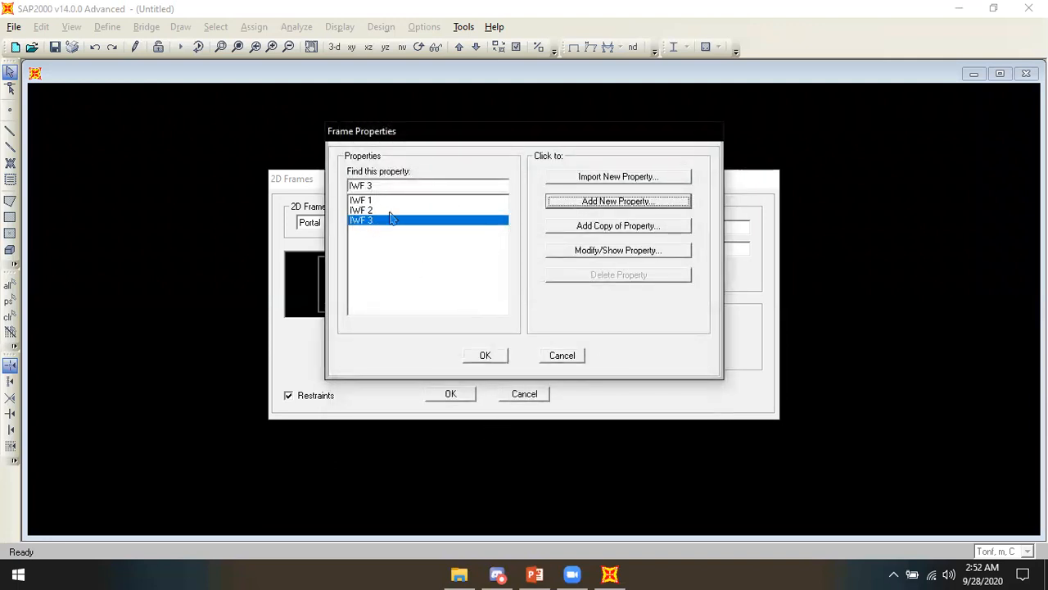
Step: Accept the frame section list and generate the 2D portal frame with IWF 1 for beams and columns
click(485, 357)
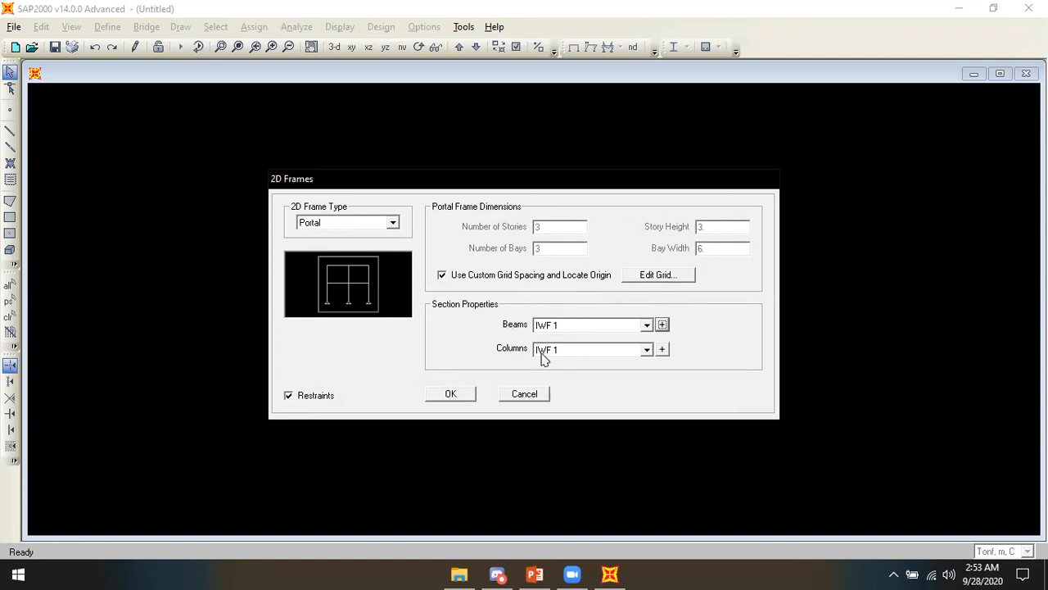
click(453, 394)
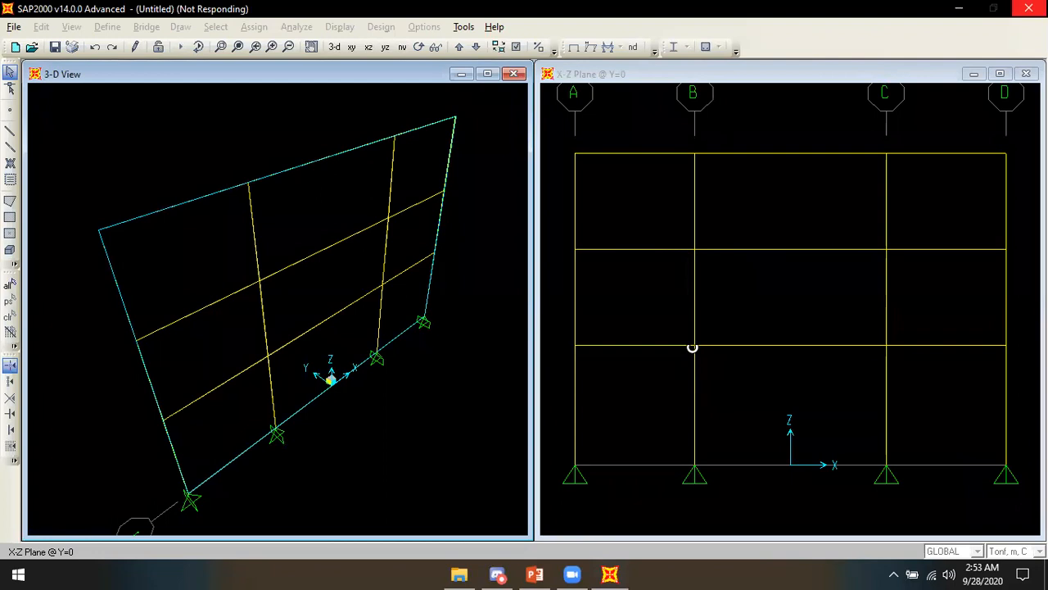
Step: Compare the frame with the problem slide and delete the columns on grid lines A and D with their connecting beams
key(alt+Tab)
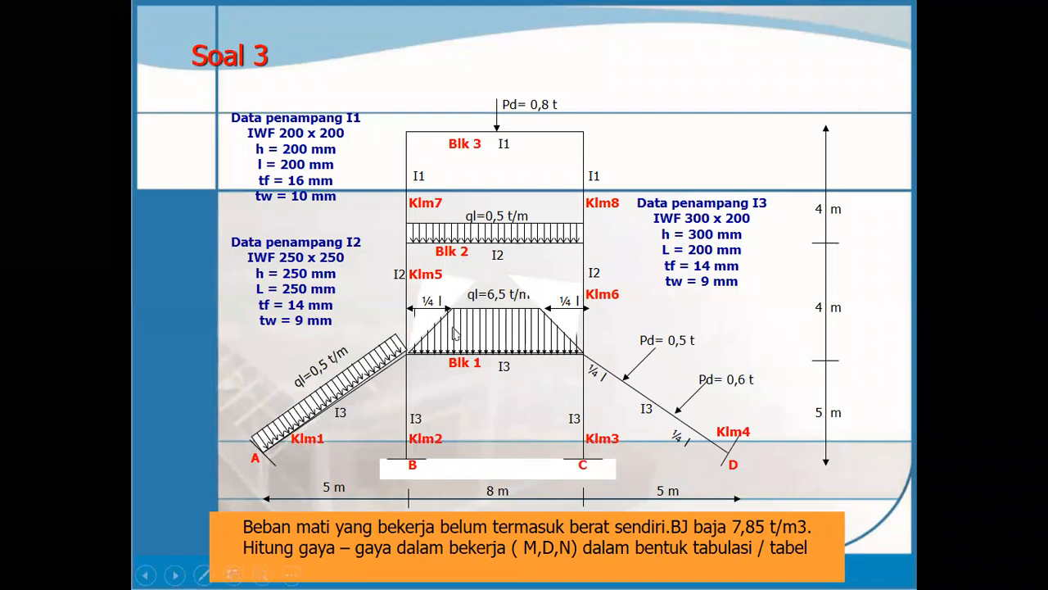
key(alt+Tab)
drag(661, 490, 557, 139)
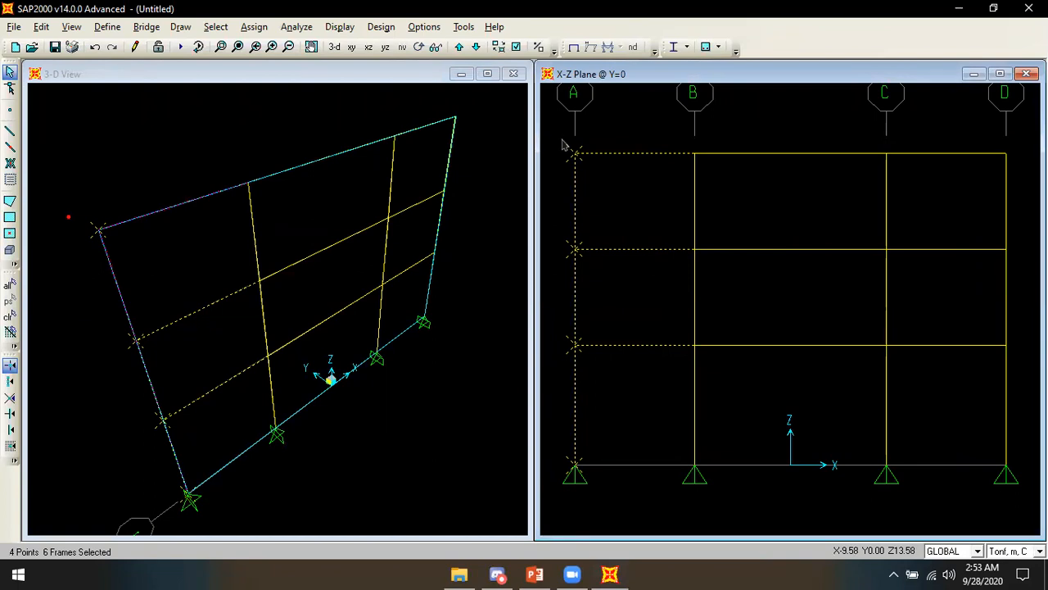
key(Delete)
drag(1030, 489, 938, 140)
key(Delete)
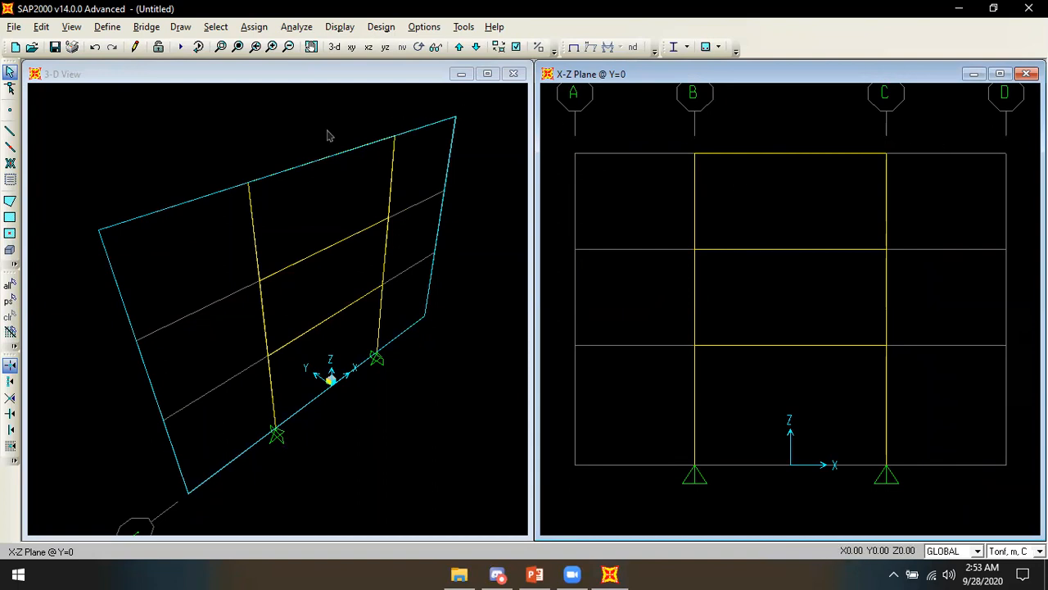
Step: Draw a sloped straight IWF 1 frame from the first-storey joint on grid line B to the base of grid line A
click(10, 134)
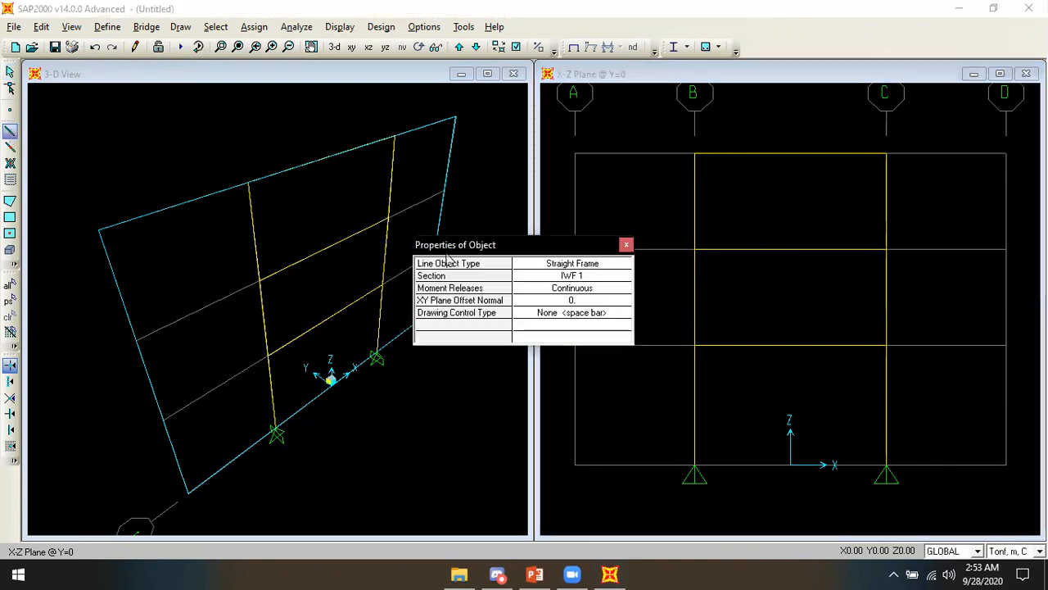
click(694, 345)
click(575, 464)
key(Escape)
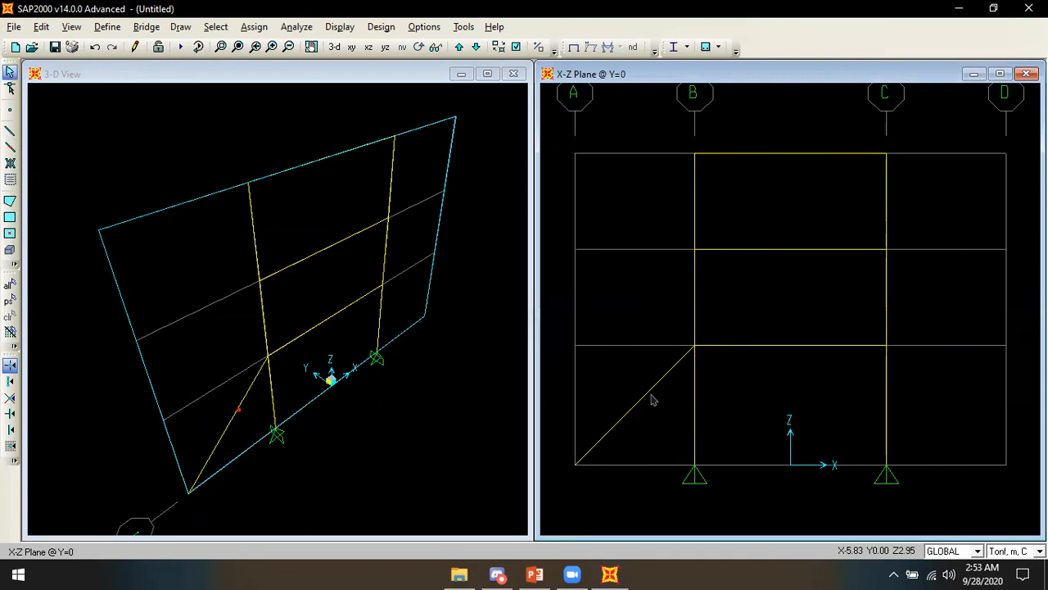
Step: Draw a sloped straight IWF 1 frame from the first-storey joint on grid line C to the base of grid line D
click(182, 26)
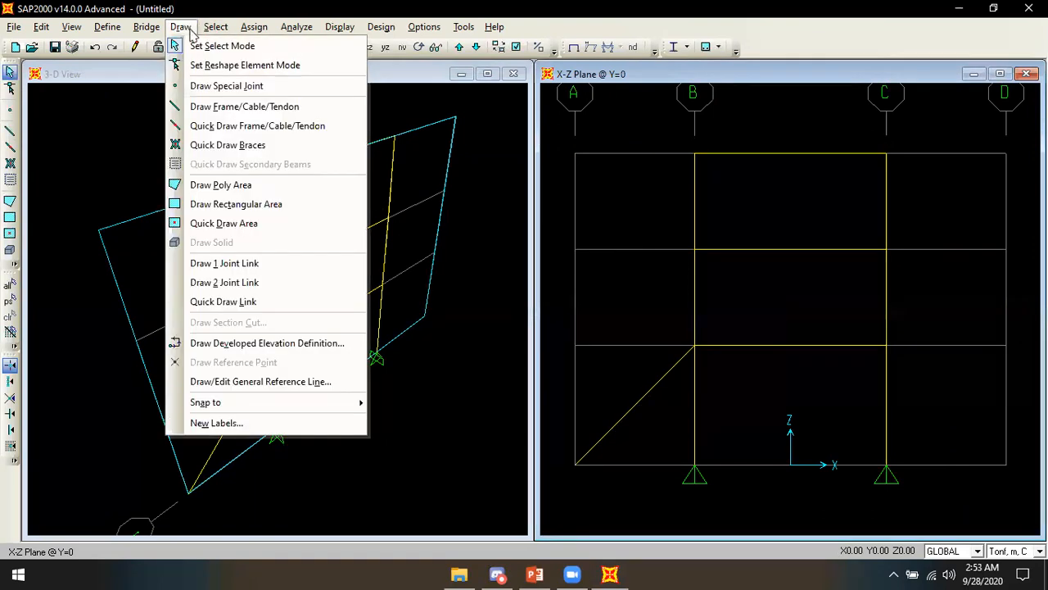
click(219, 107)
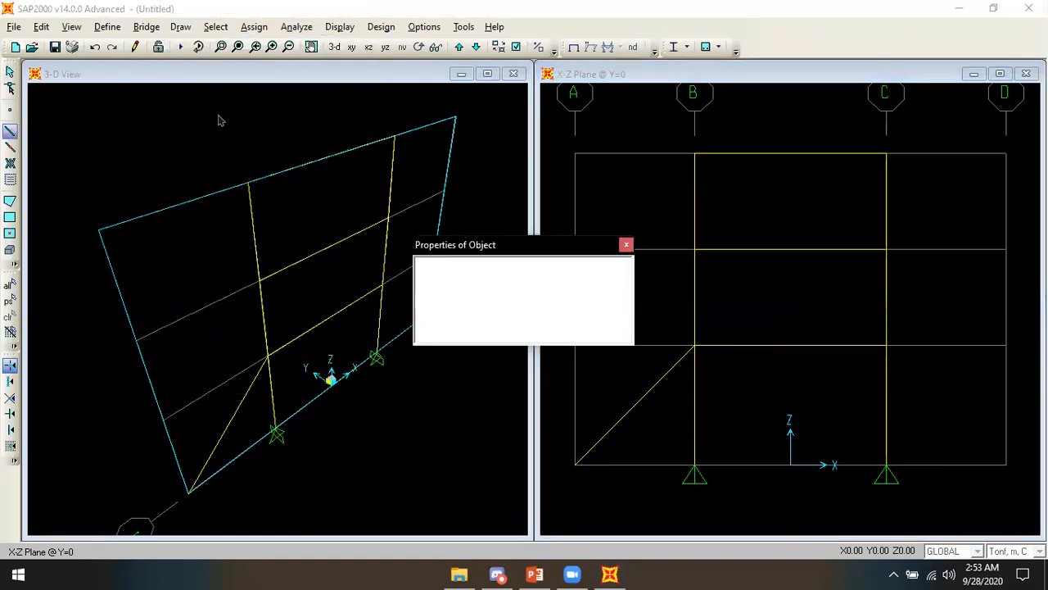
click(887, 346)
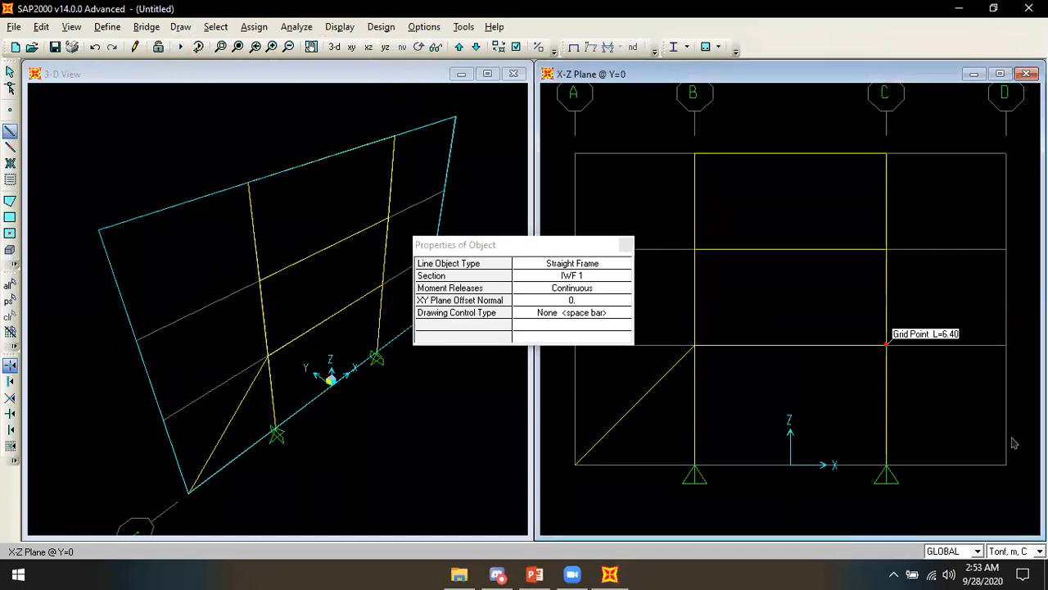
click(1006, 464)
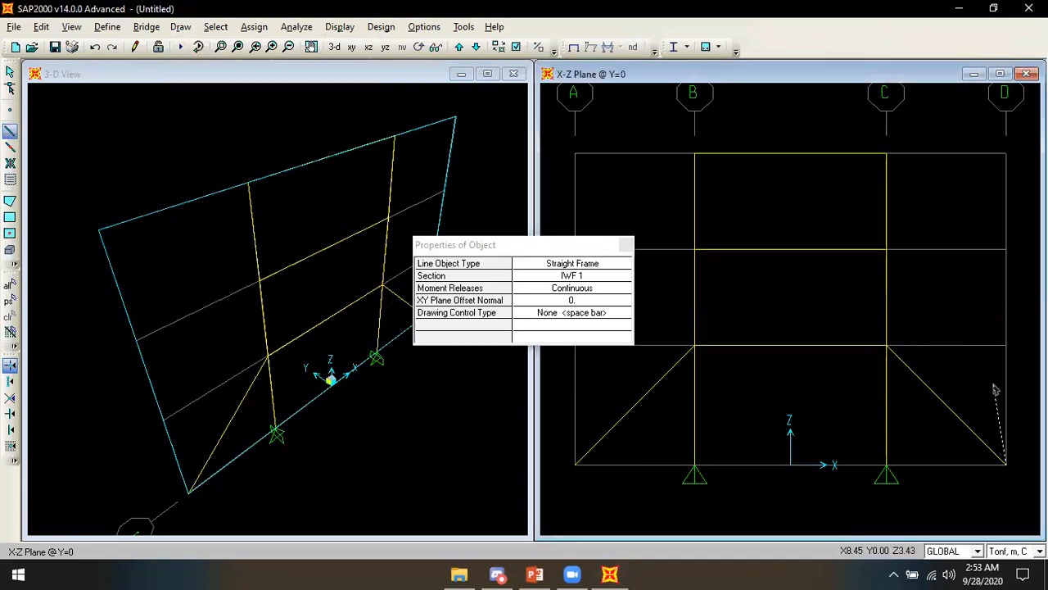
key(Escape)
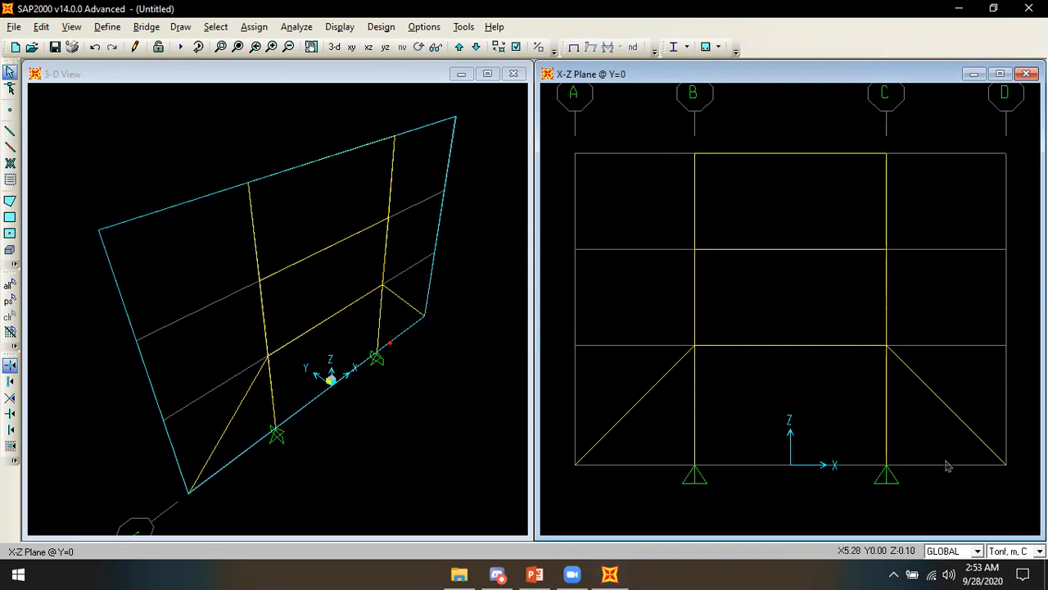
Step: Assign fixed restraints to the four base joints on grid lines A, B, C and D
click(1008, 464)
click(886, 465)
click(694, 464)
click(575, 465)
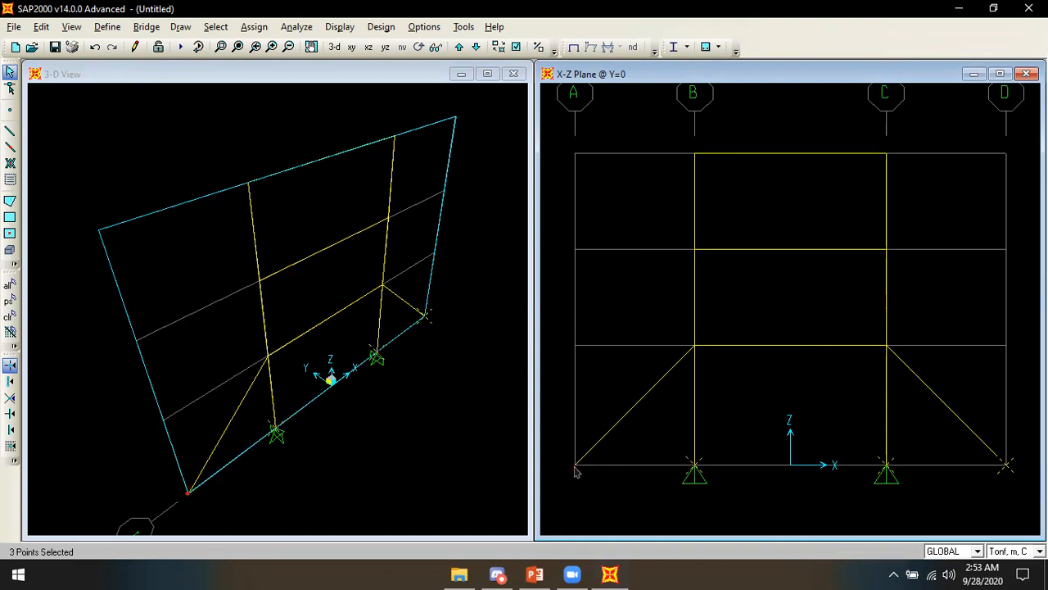
click(267, 31)
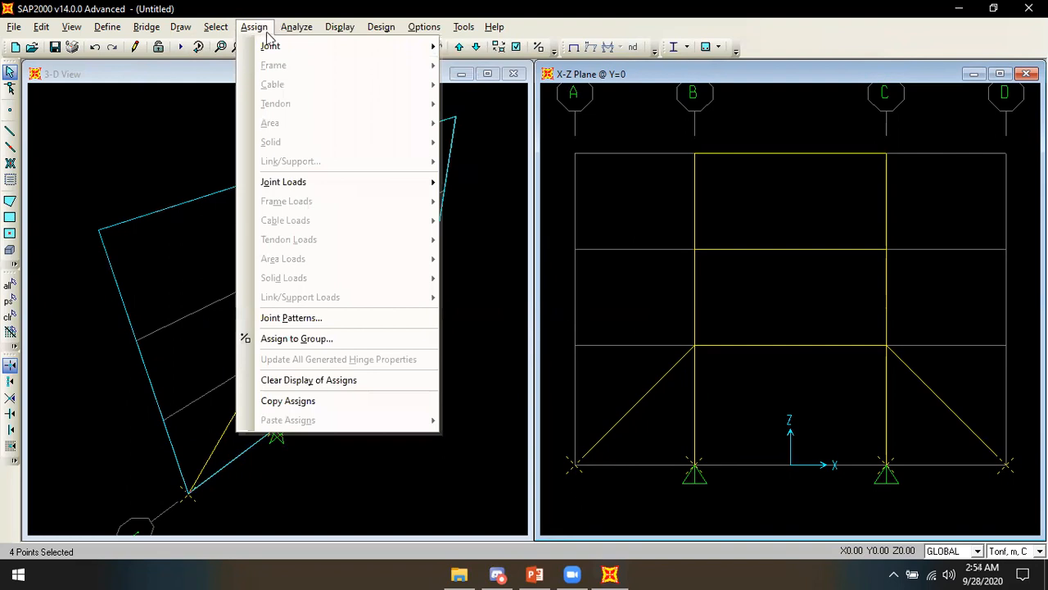
mouse_move(274, 47)
click(475, 47)
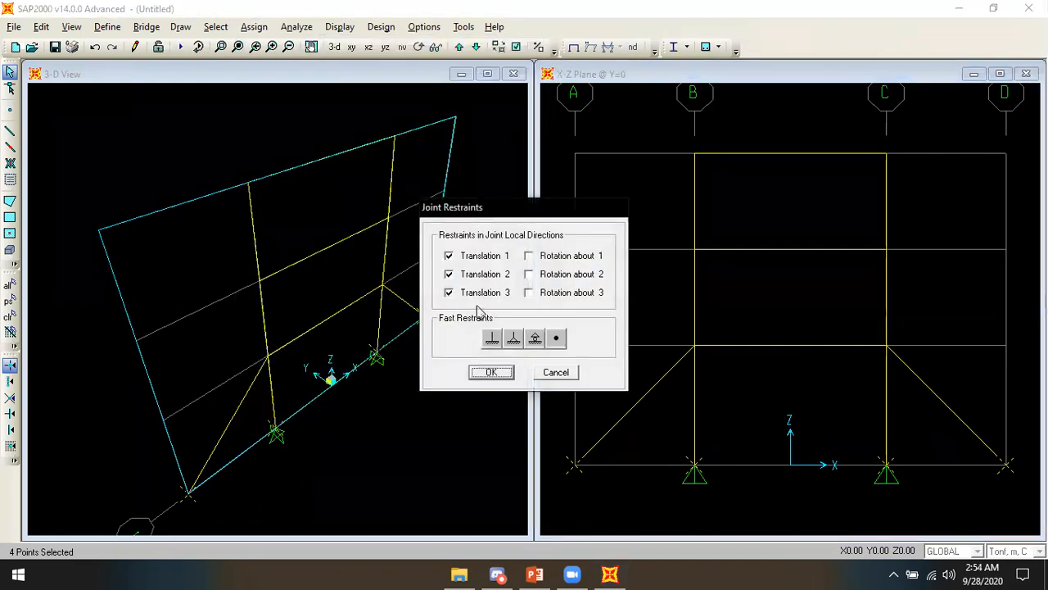
click(488, 335)
click(491, 374)
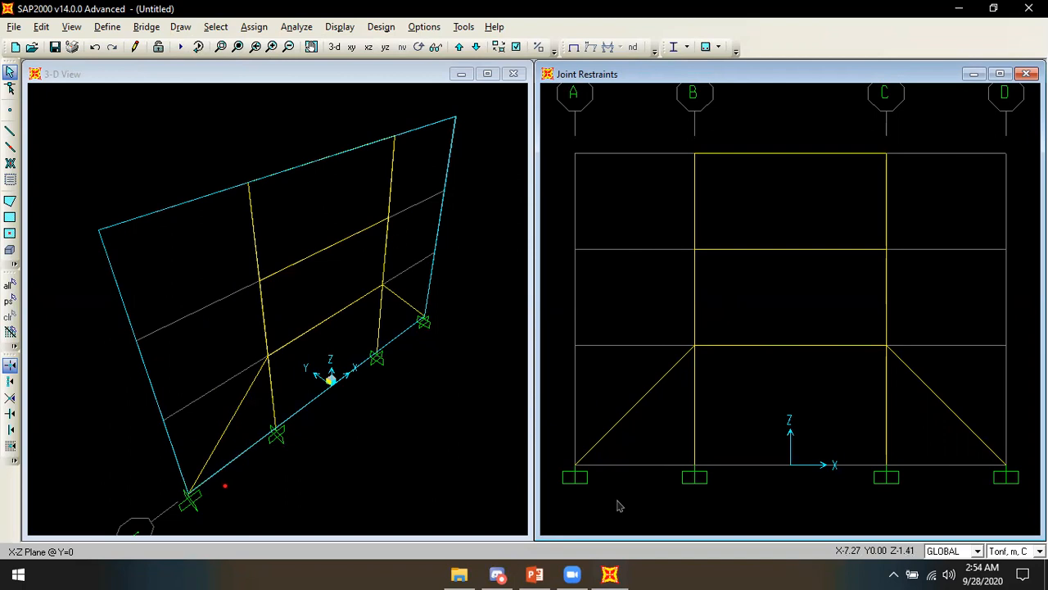
Step: Rotate the local axes of the base joint on grid line A by 45 degrees about Y'
click(575, 464)
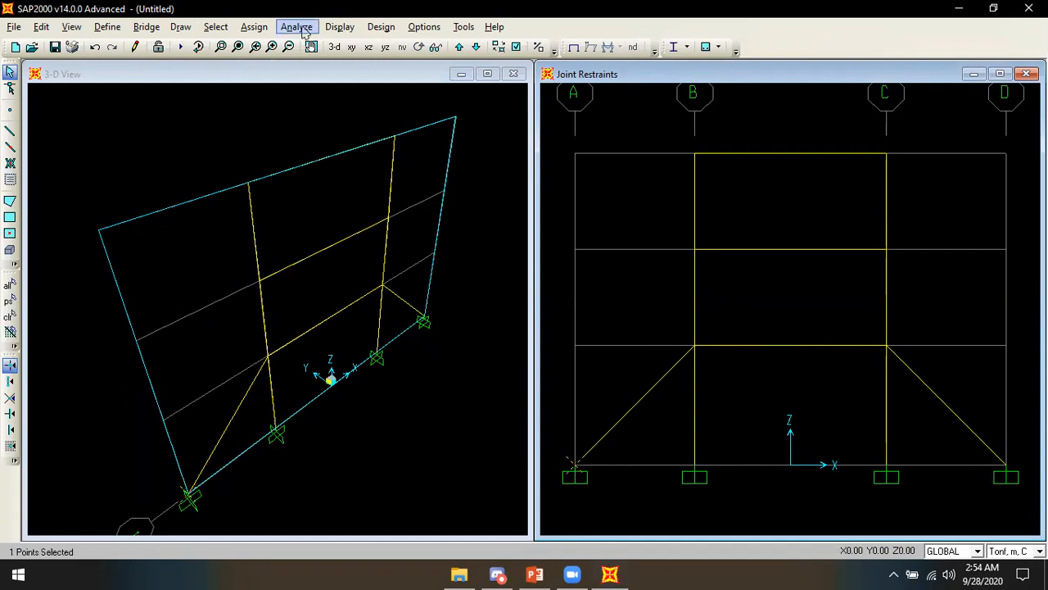
click(254, 27)
mouse_move(319, 54)
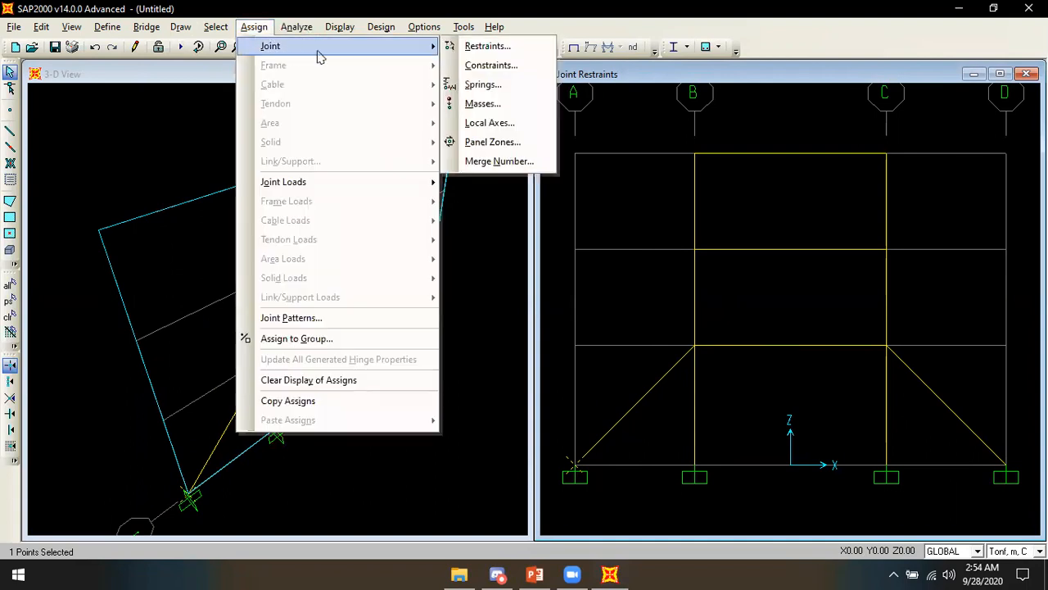
click(490, 123)
click(555, 277)
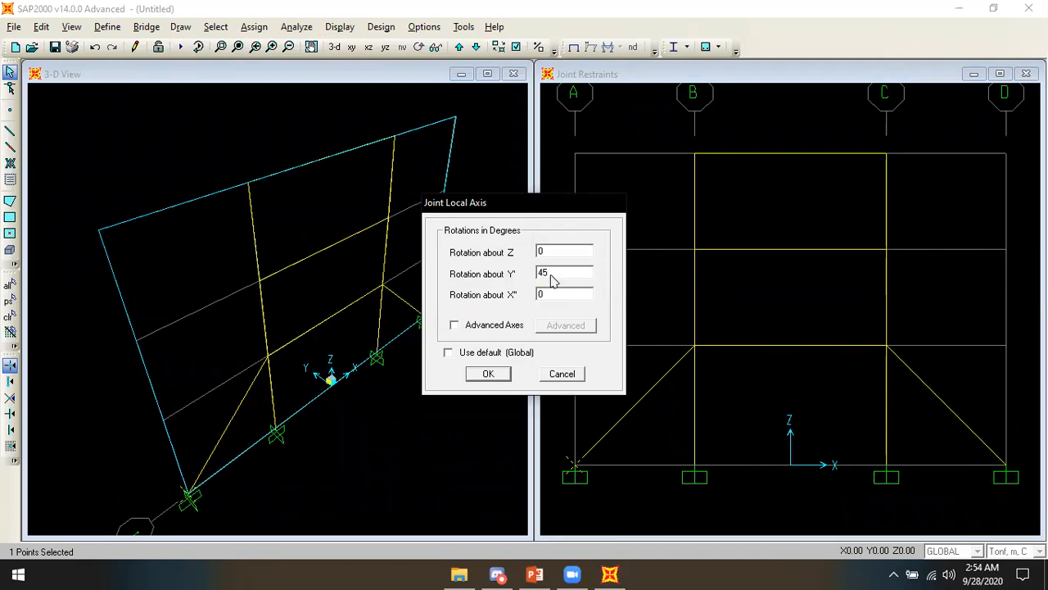
click(507, 374)
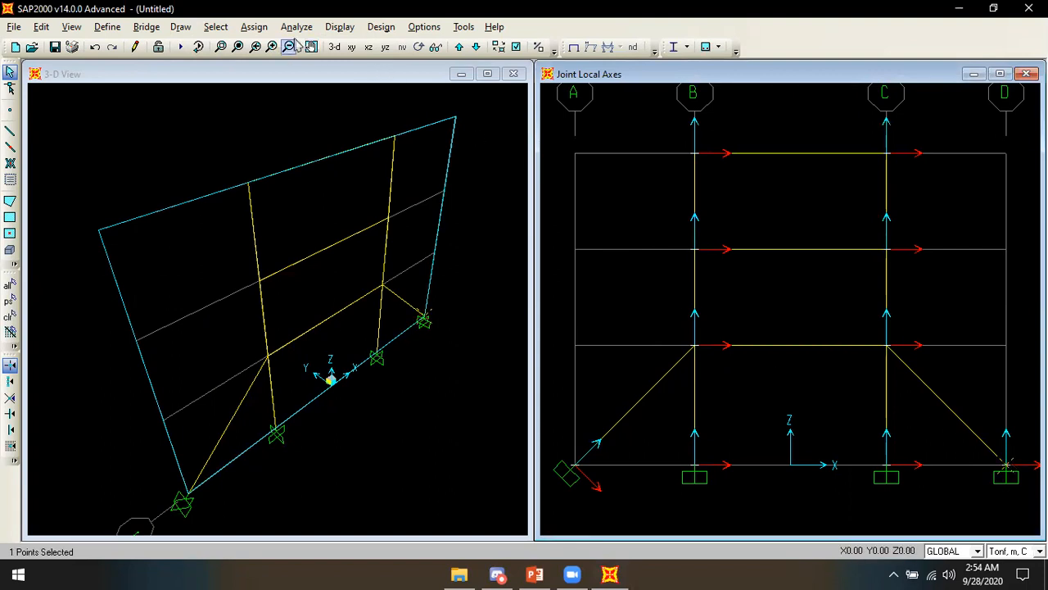
Step: Rotate the local axes of the base joint on grid line D about Y' in the opposite direction to mirror the support at grid line A
click(272, 29)
mouse_move(382, 49)
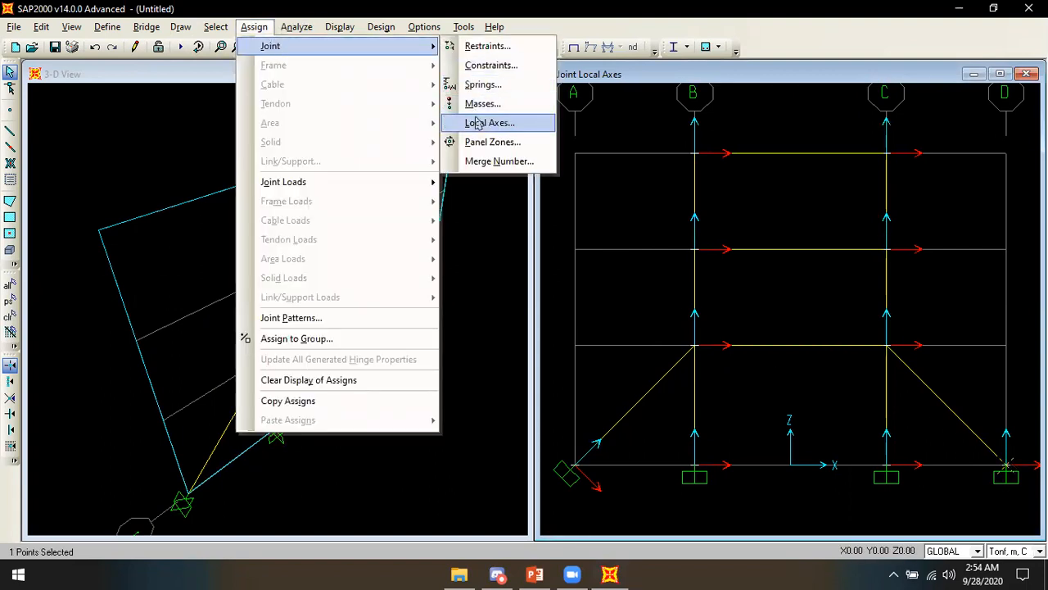
click(505, 122)
double_click(553, 274)
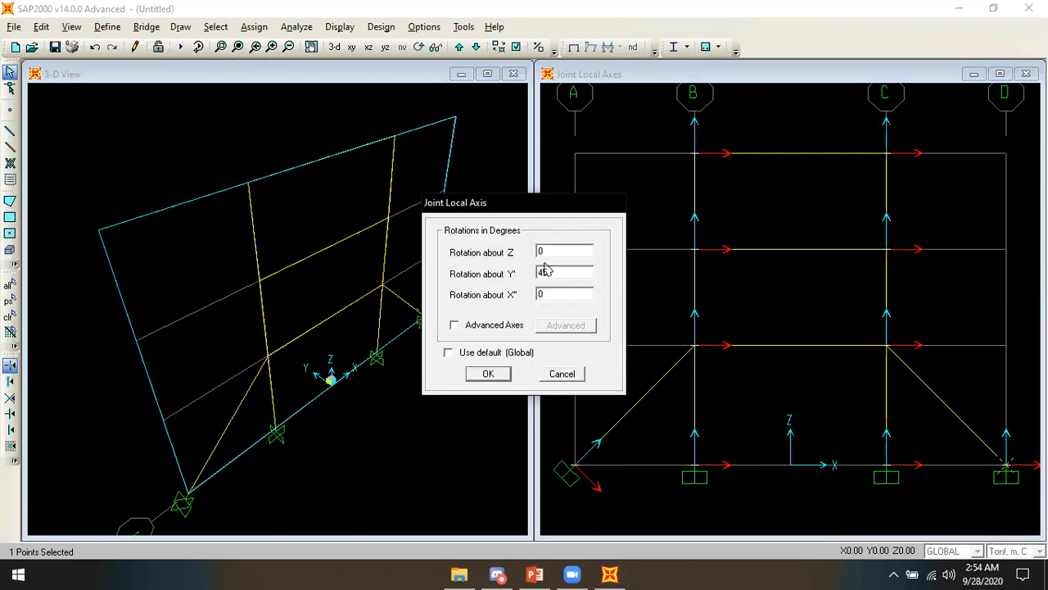
click(488, 374)
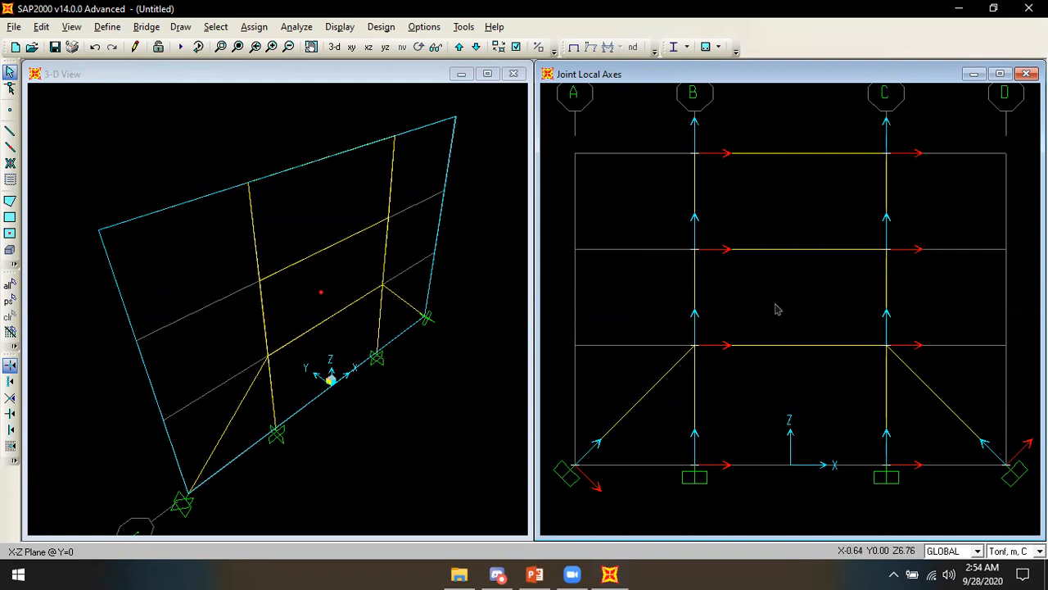
Step: Check the member sections on the problem slide and assign IWF 3 to the first-storey columns, sloped members and beam
key(alt+Tab)
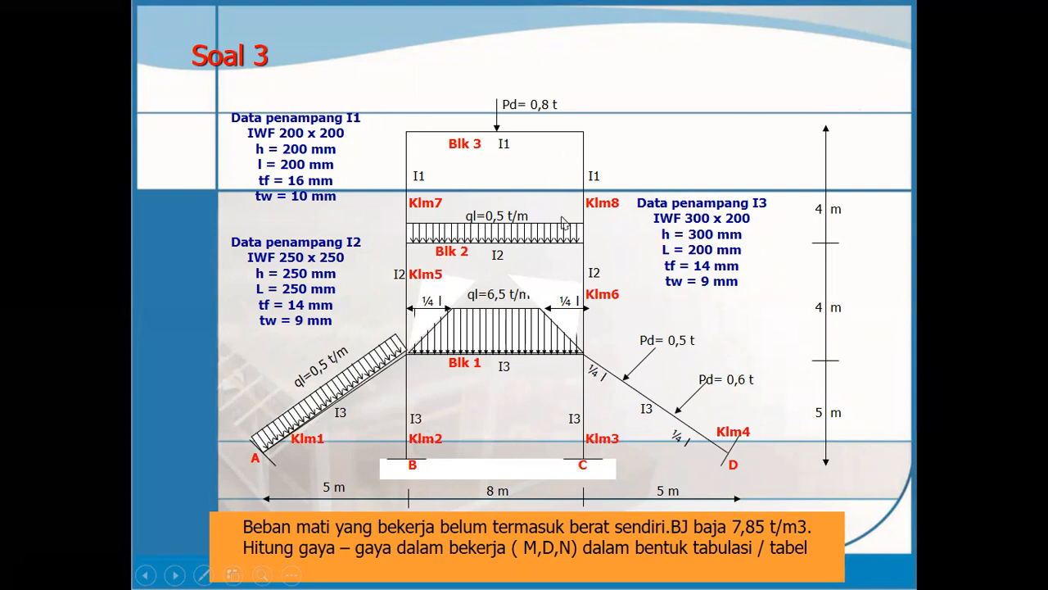
key(alt+Tab)
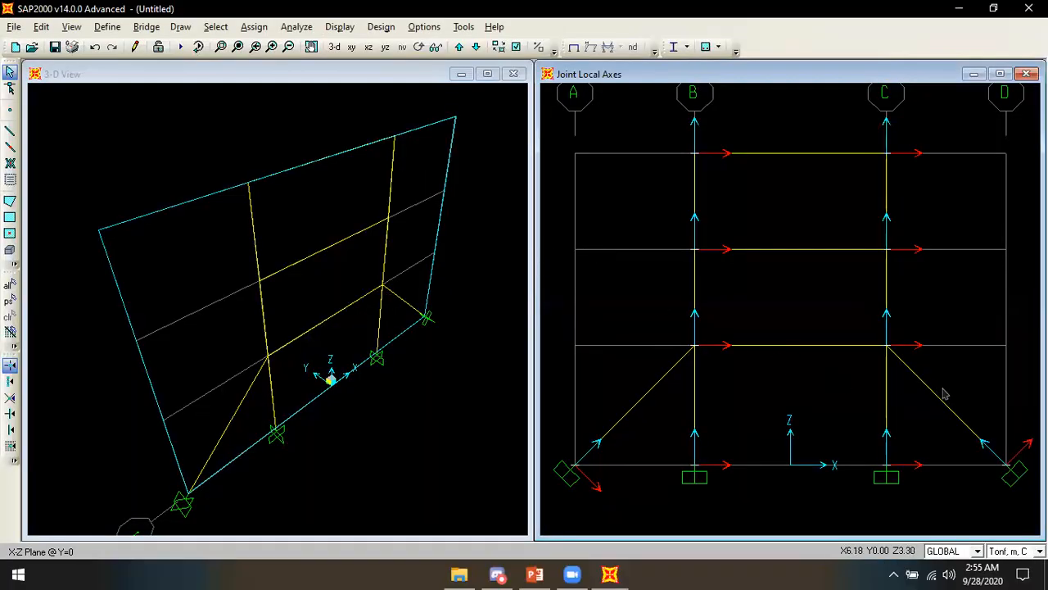
drag(794, 399, 608, 372)
click(782, 347)
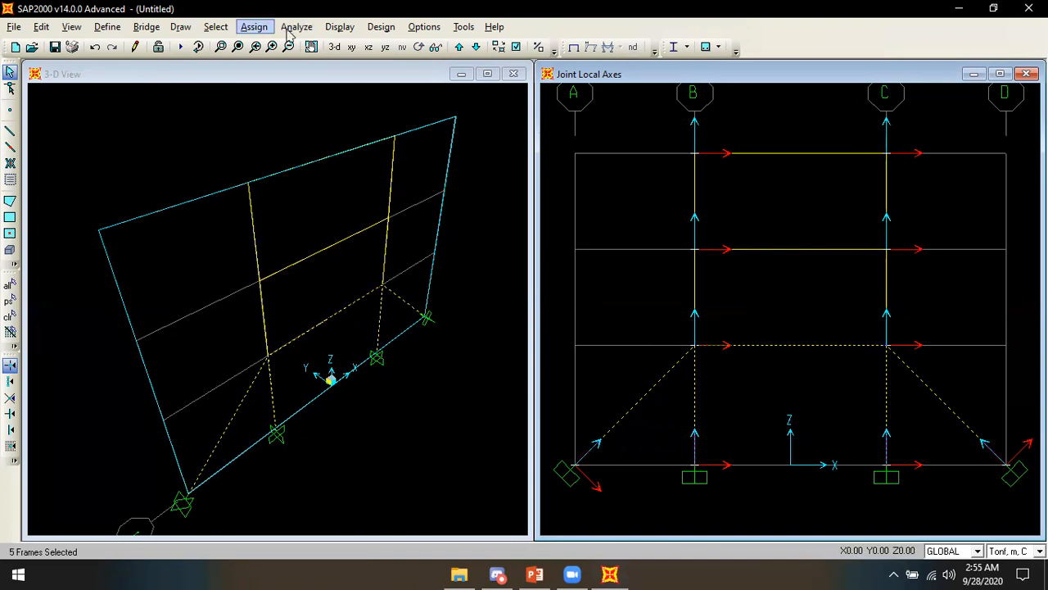
click(254, 26)
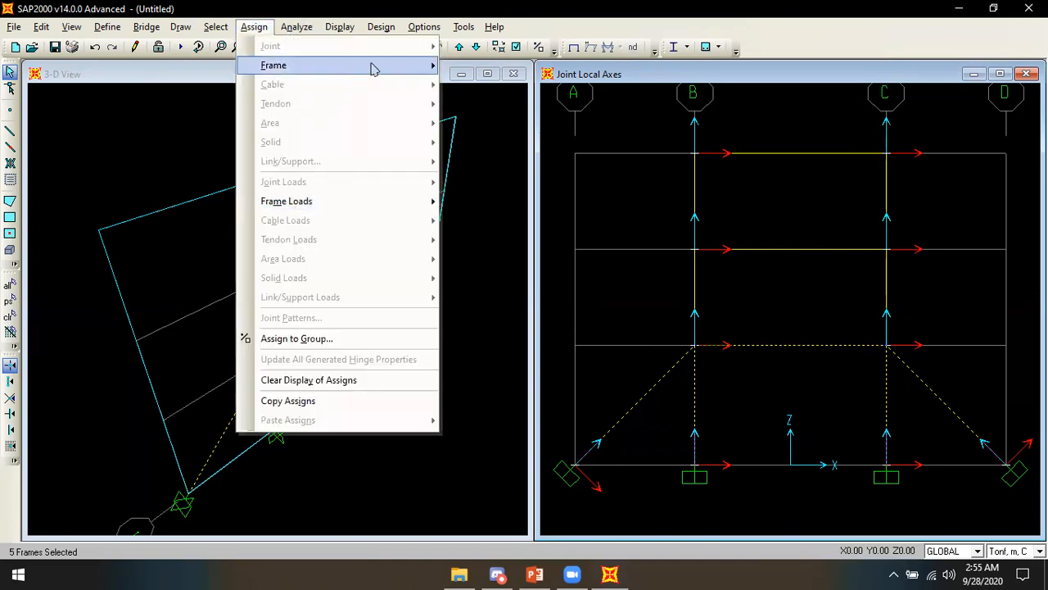
mouse_move(375, 67)
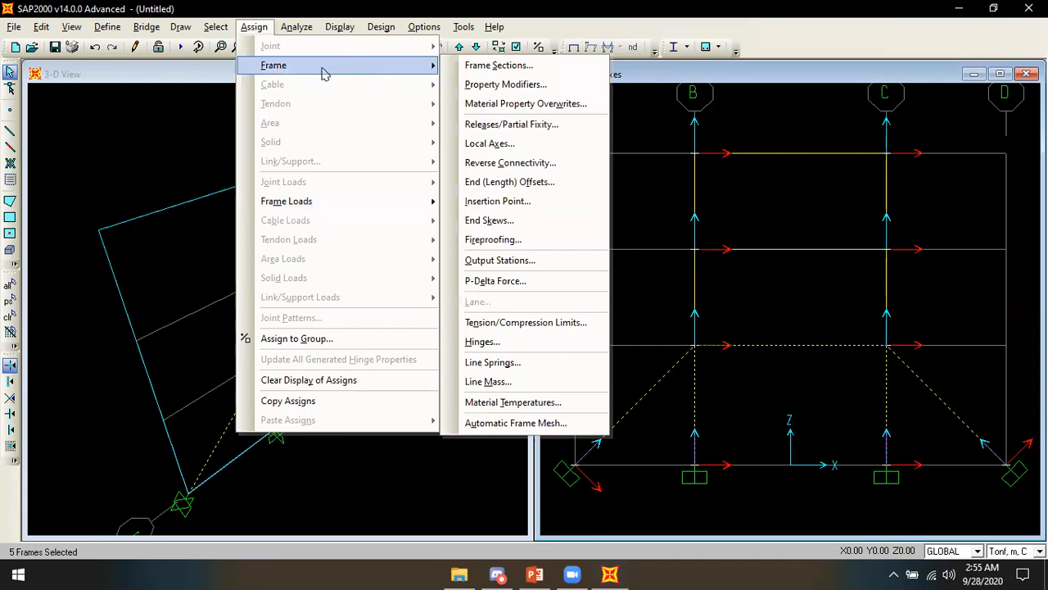
click(496, 66)
click(421, 220)
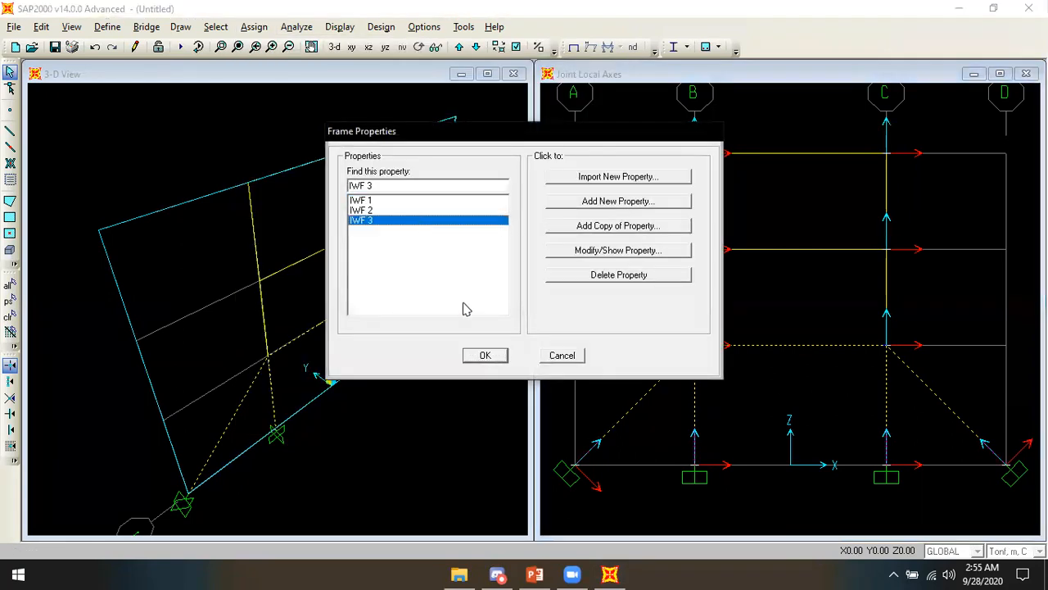
click(484, 356)
Step: Assign the IWF 2 section to the two second-storey columns and the beam joining their tops
drag(905, 296, 682, 282)
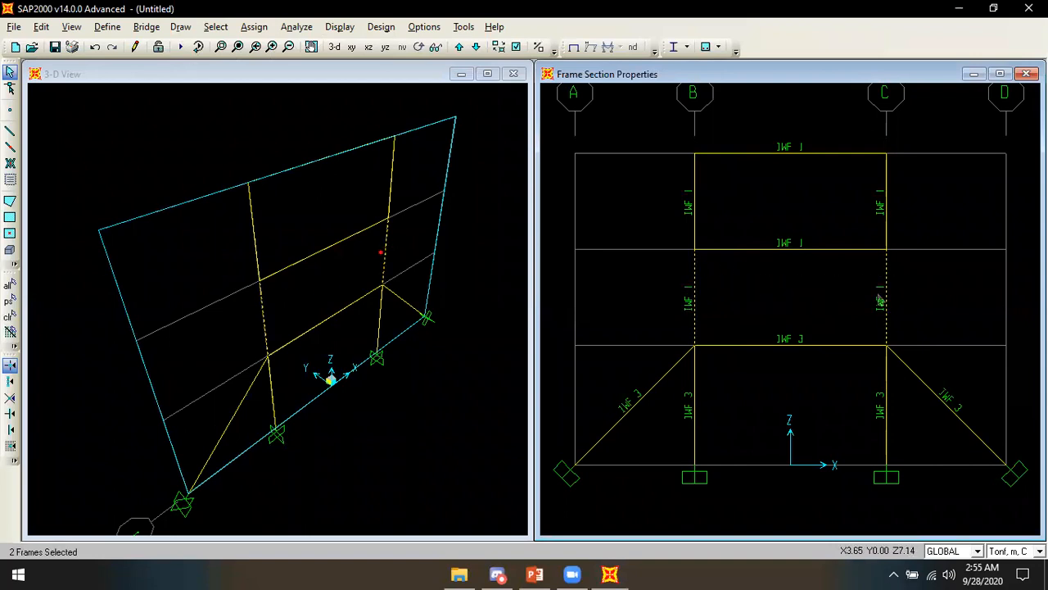
click(817, 250)
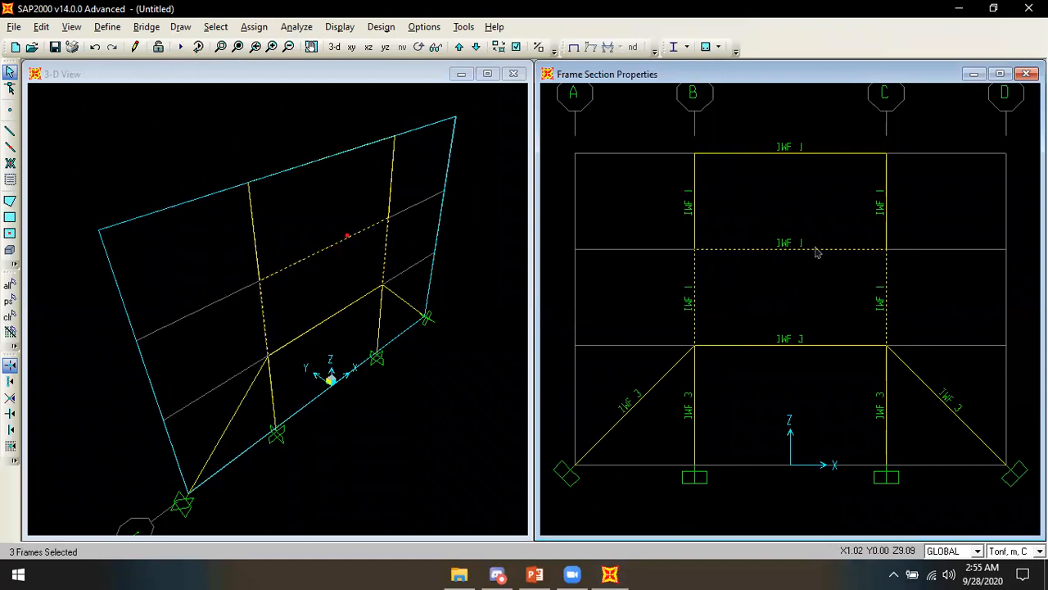
click(254, 26)
mouse_move(303, 65)
click(491, 66)
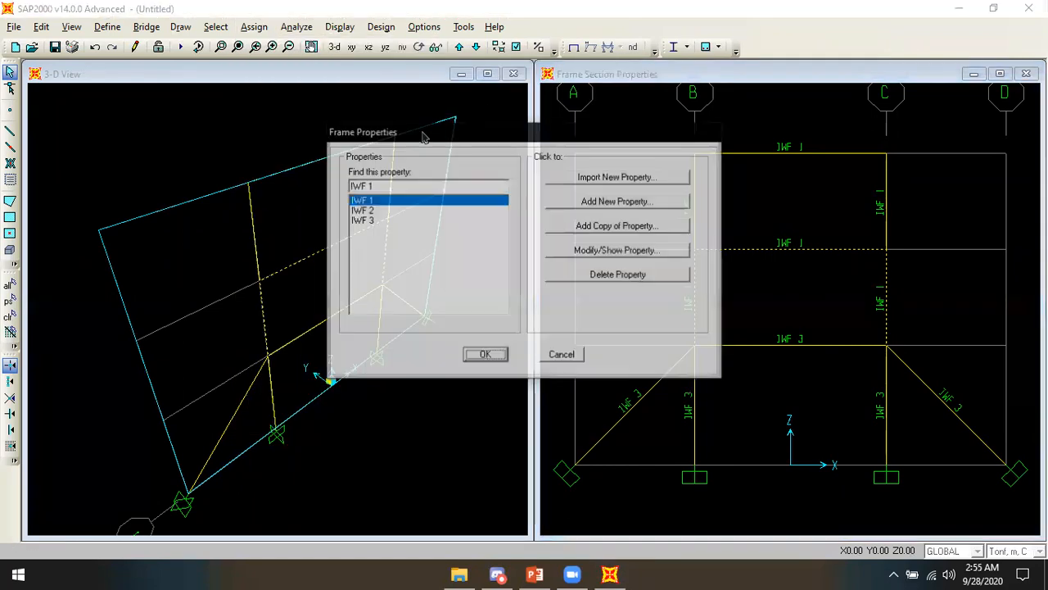
click(423, 211)
click(485, 355)
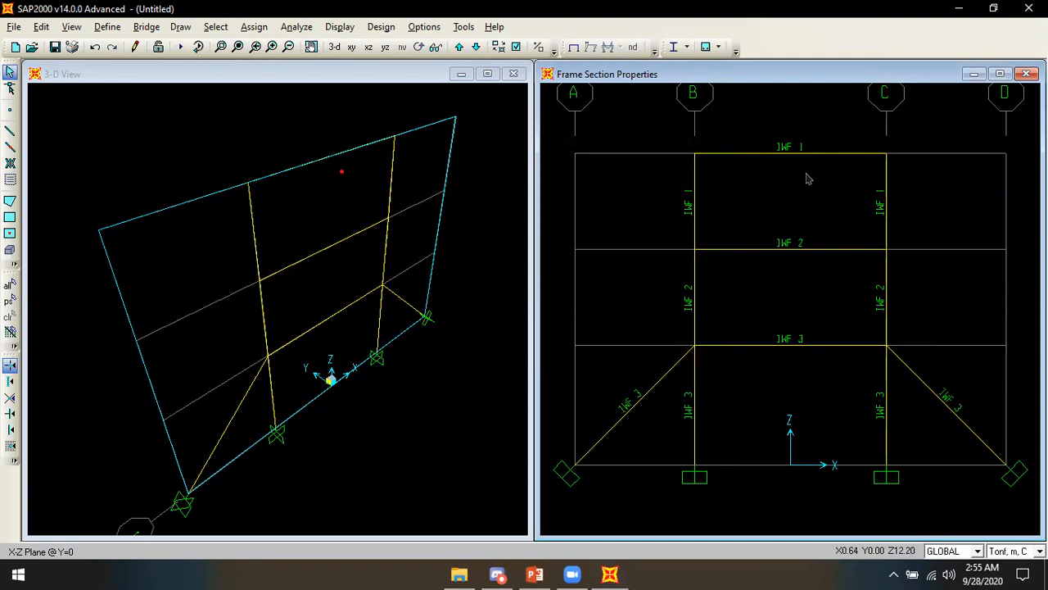
Step: Show the 3-D view's members extruded and coloured by section, inspect them, and switch that view to the X-Z plane
click(461, 234)
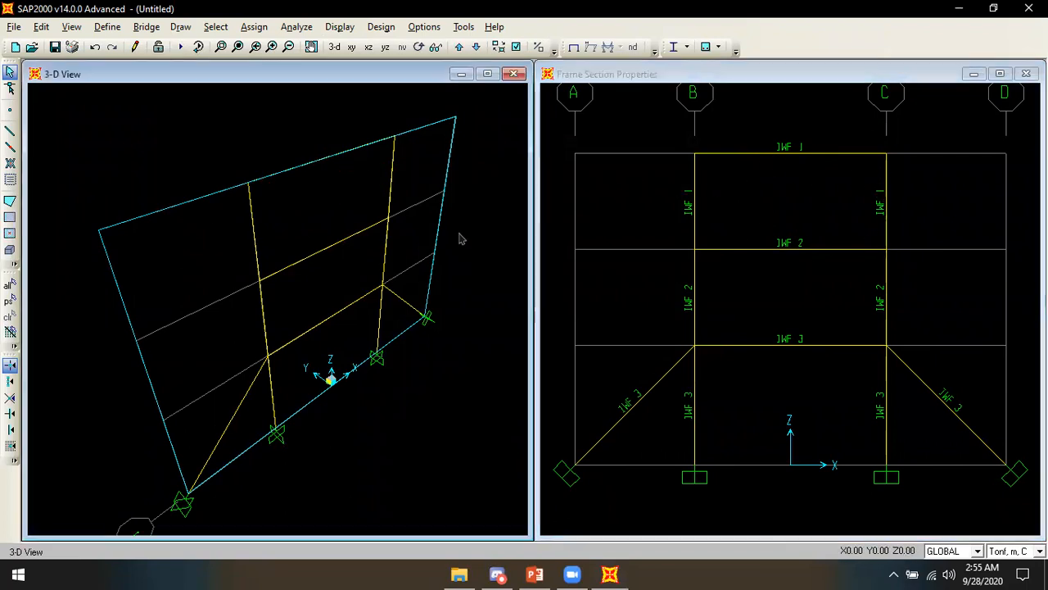
click(515, 47)
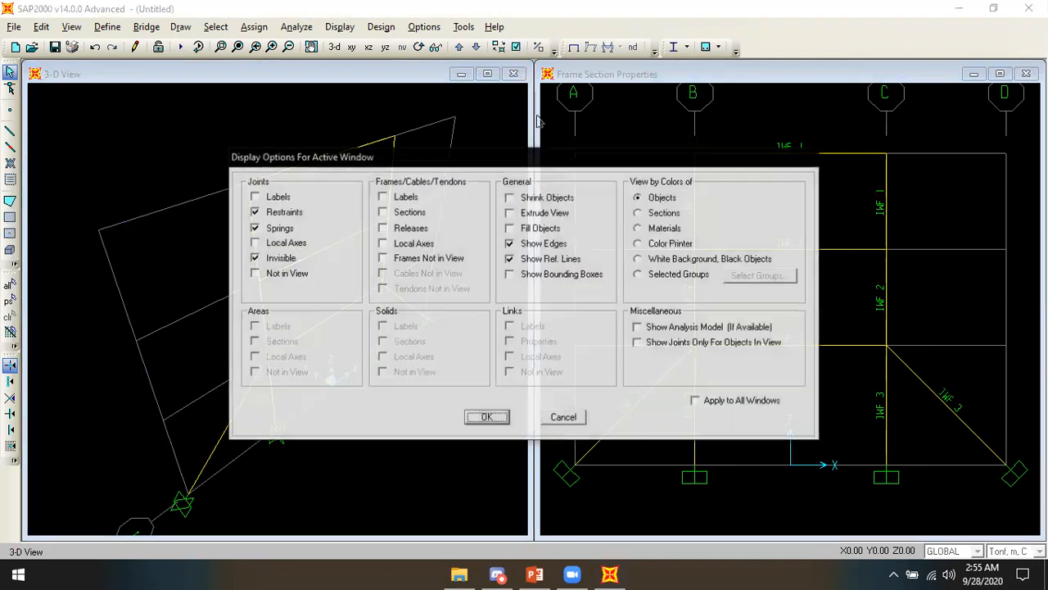
click(538, 214)
click(657, 214)
click(495, 421)
middle_drag(407, 339, 423, 277)
scroll(434, 315, down, 2)
middle_drag(431, 116, 419, 148)
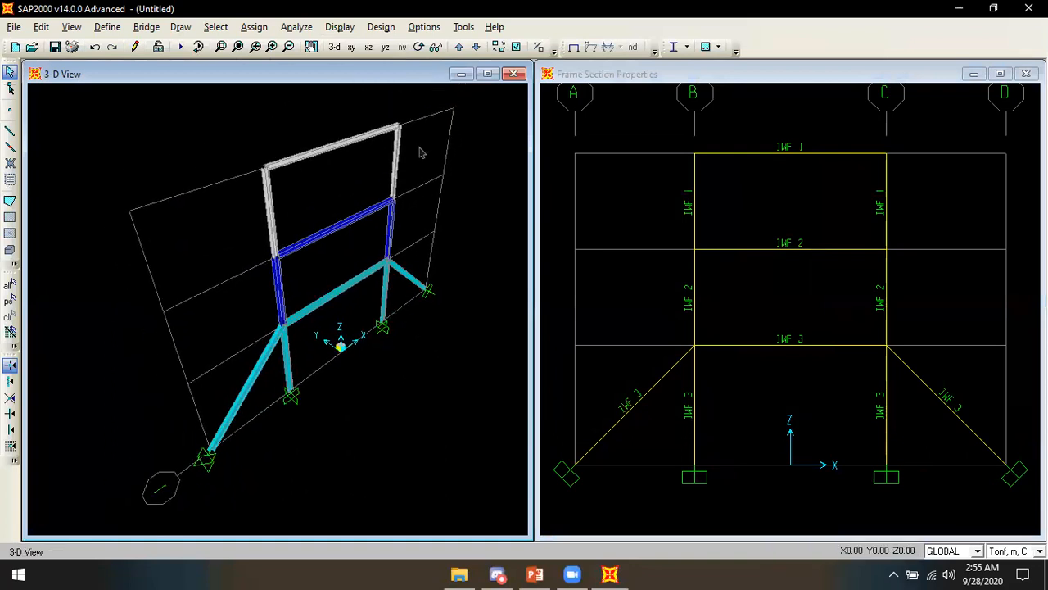
click(375, 46)
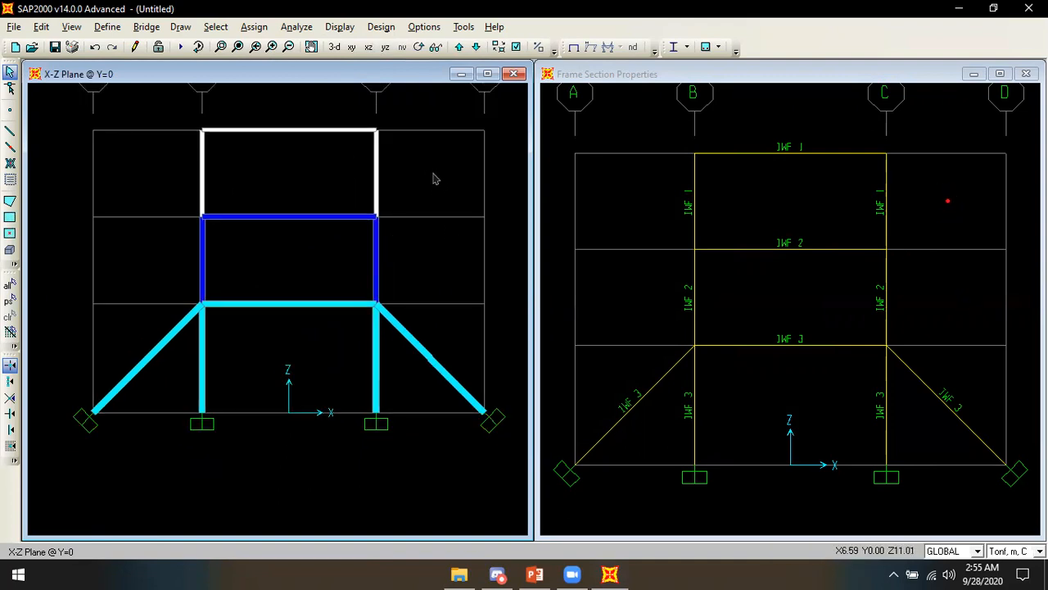
Step: Colour the members by section in the view that shows the frame section labels
click(772, 188)
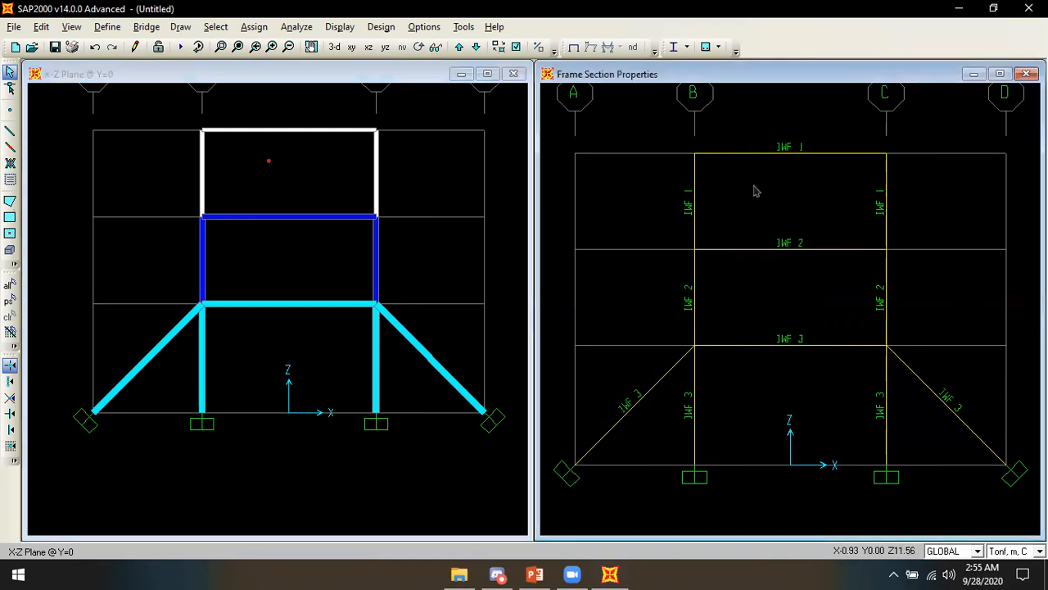
click(516, 47)
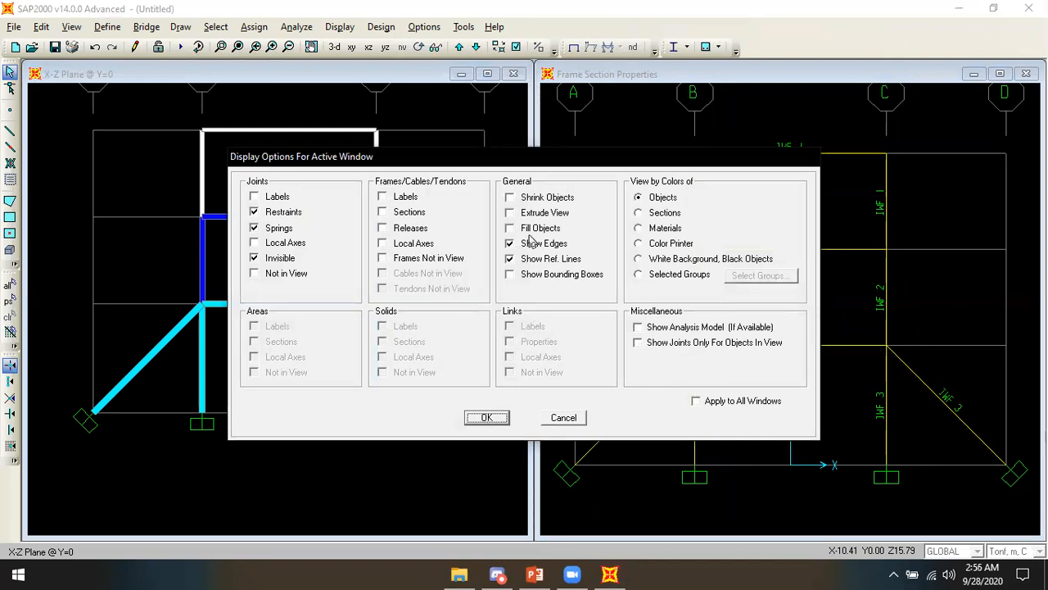
click(653, 216)
click(486, 417)
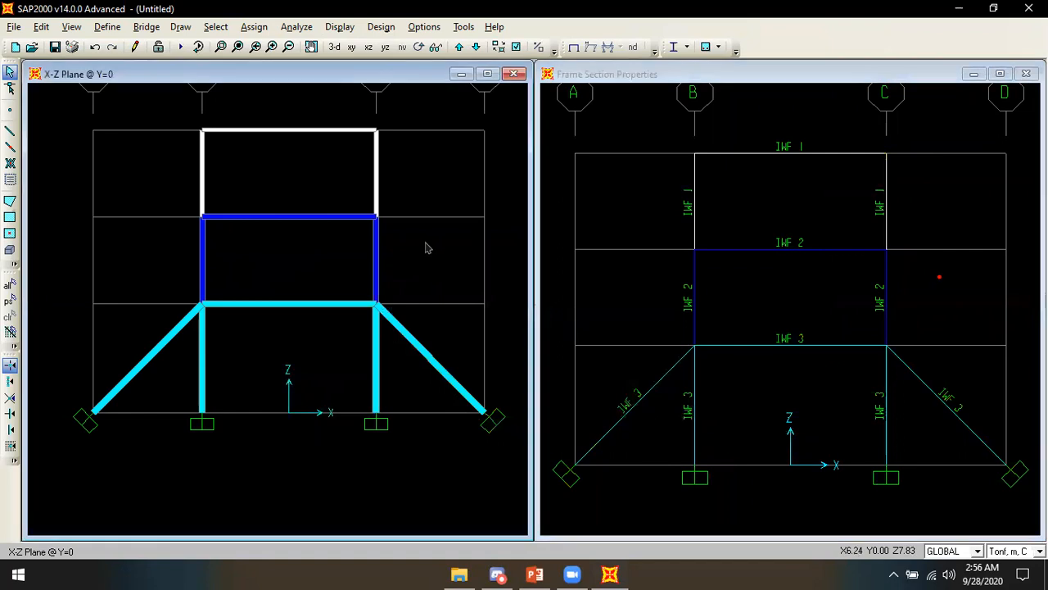
Step: Turn off the extruded view and object fill in the X-Z plane view without section labels
click(515, 46)
click(555, 215)
click(542, 230)
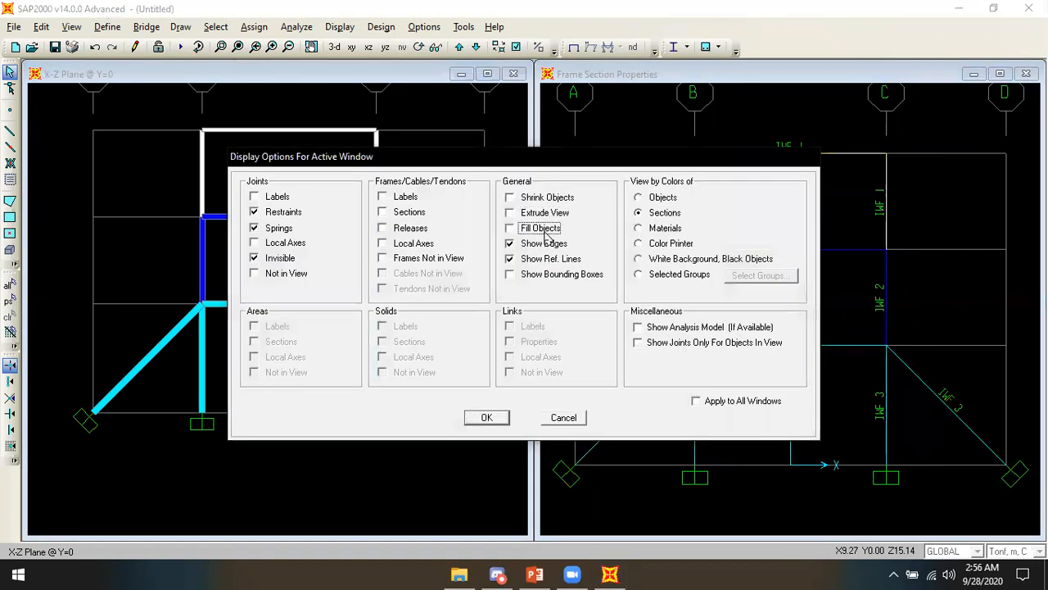
click(486, 417)
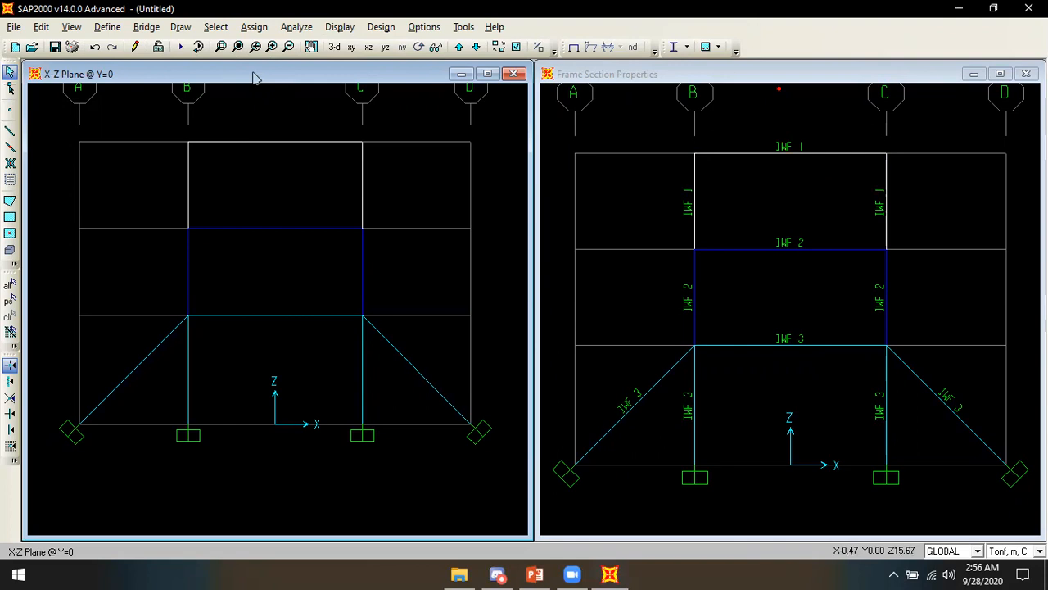
Step: Rename the default DEAD load pattern as B MATI, keeping type DEAD and a self weight multiplier of 1
click(113, 30)
click(163, 259)
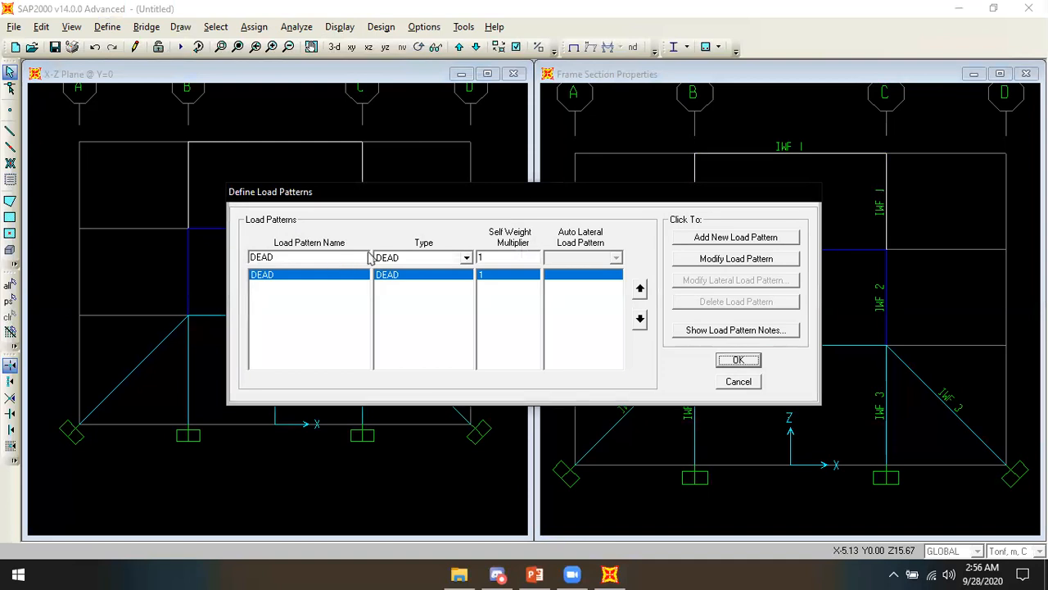
click(296, 259)
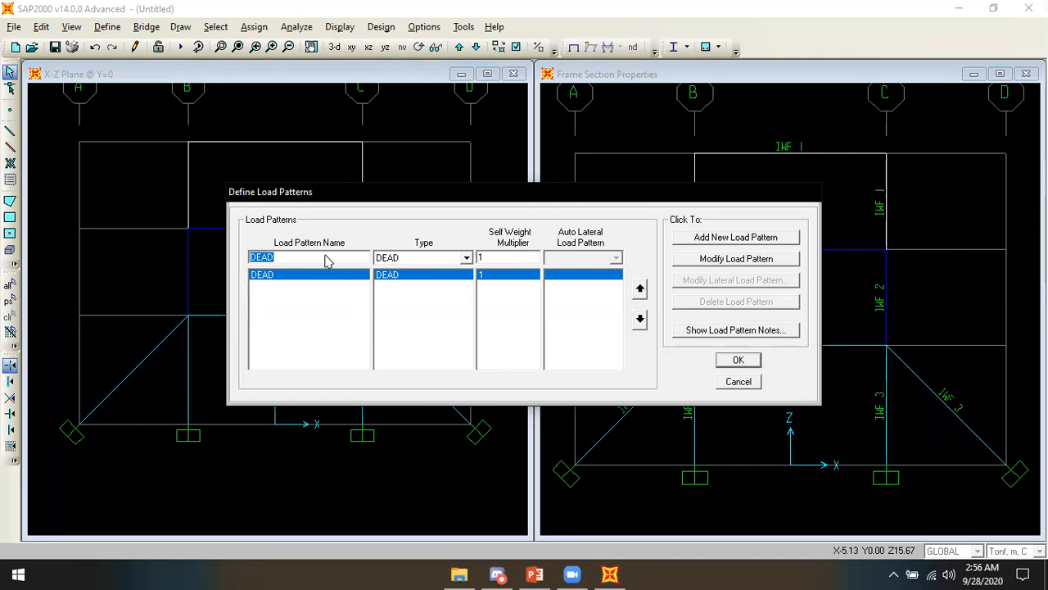
text(B)
click(452, 261)
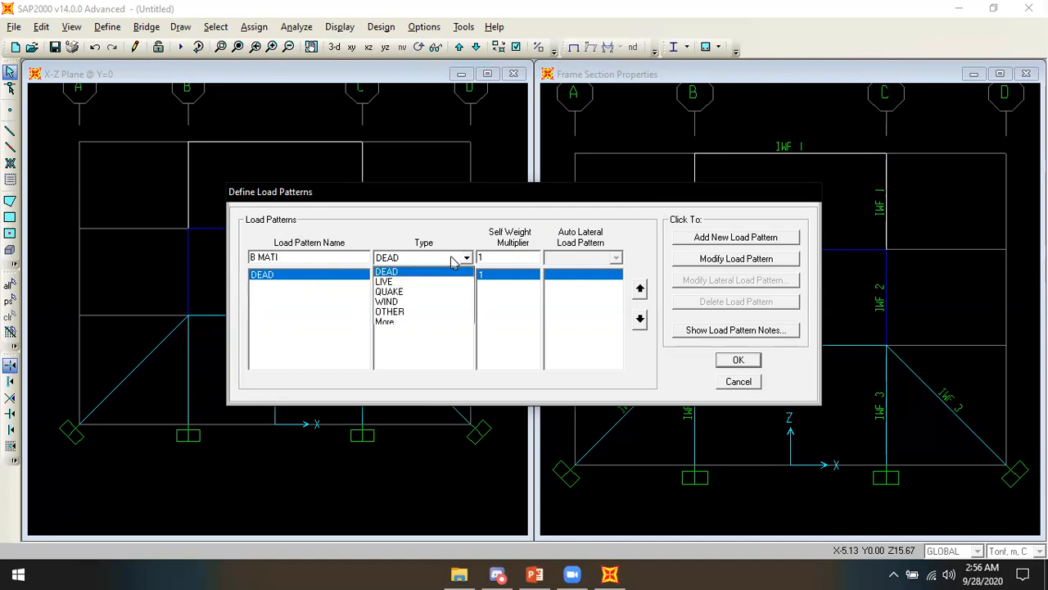
click(452, 263)
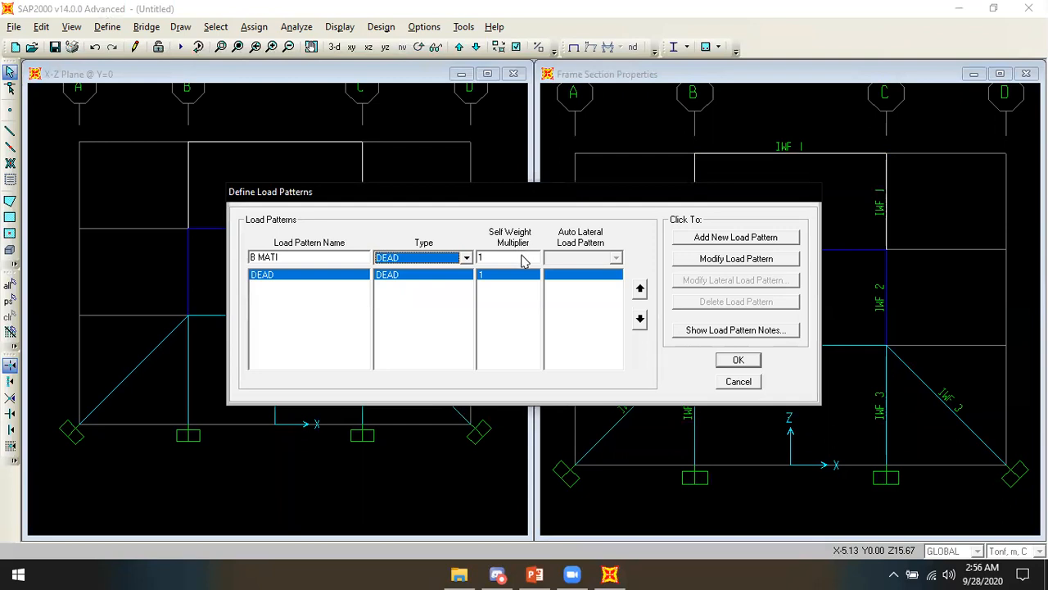
click(755, 259)
Step: Add a load pattern named B HIDUP of type LIVE with self weight multiplier 0 and close the load pattern definitions
click(325, 257)
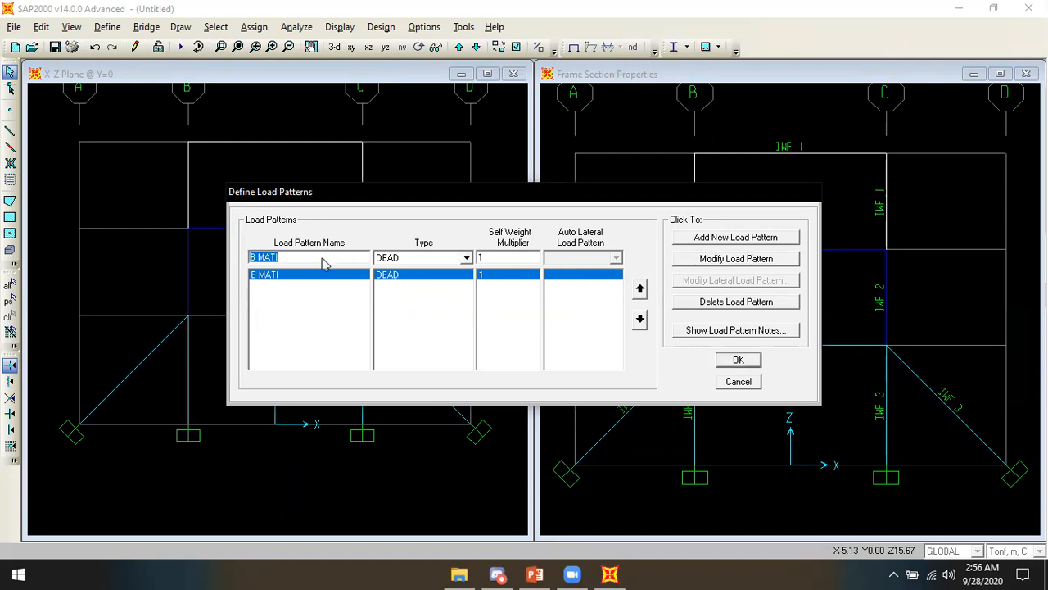
text(B)
click(466, 259)
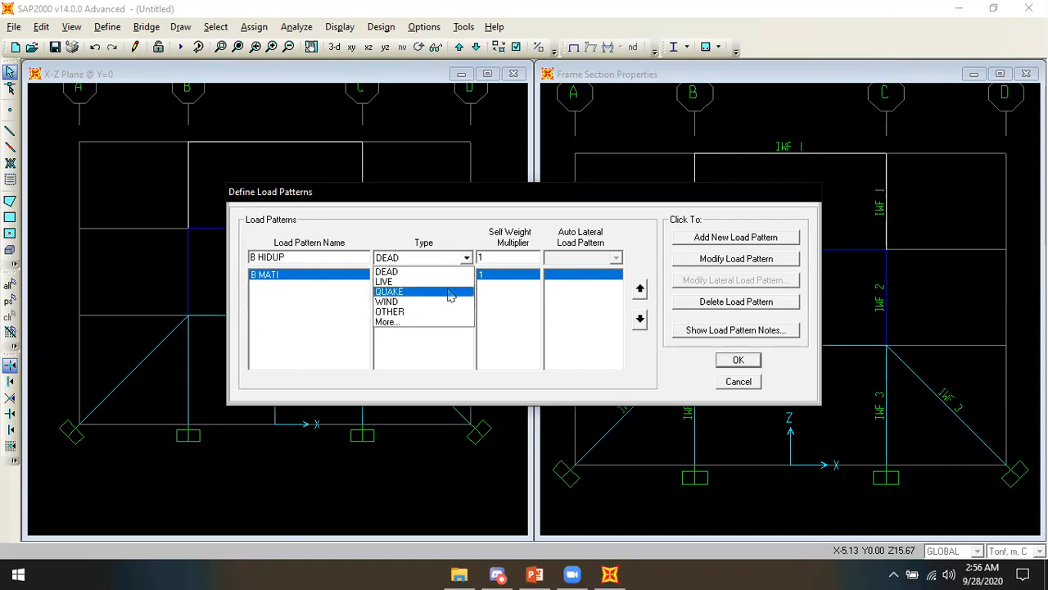
click(451, 282)
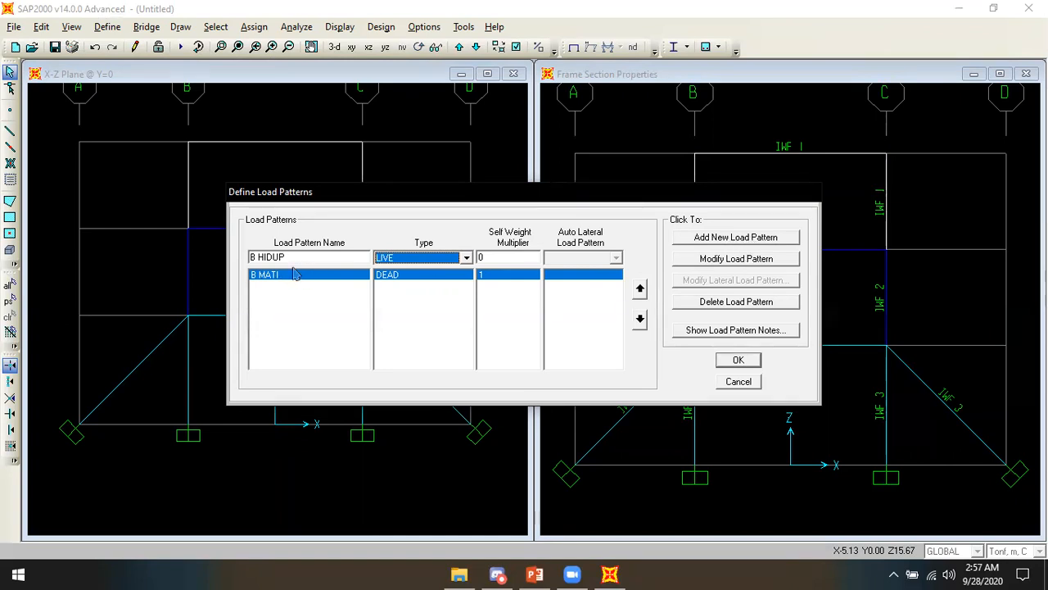
click(736, 239)
click(755, 361)
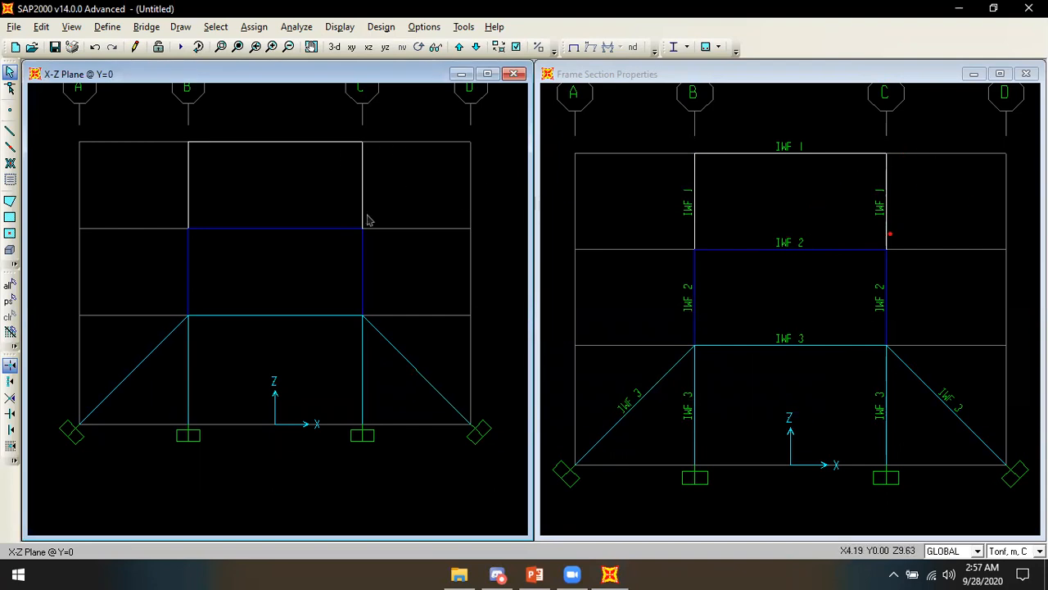
Step: Start a frame point load on the top IWF 1 beam in load pattern B MATI, using relative distances from End-I
key(alt+Tab)
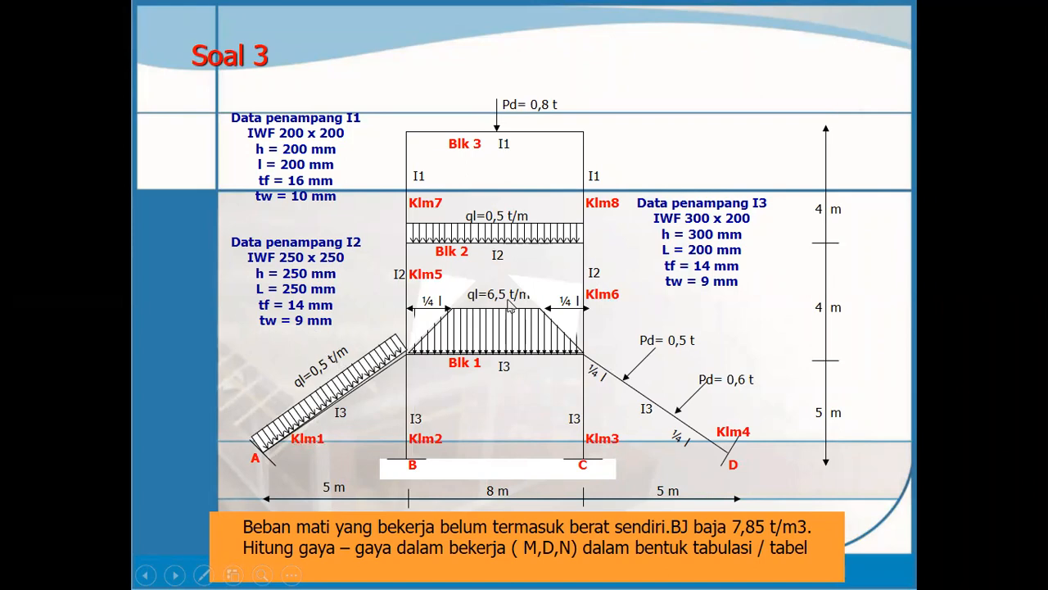
key(alt+Tab)
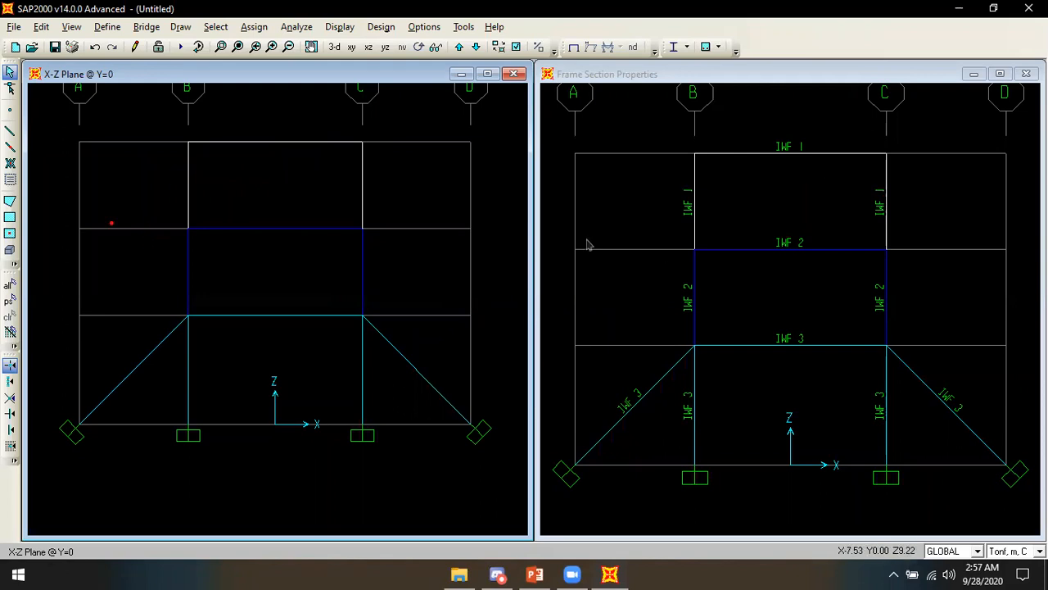
click(791, 211)
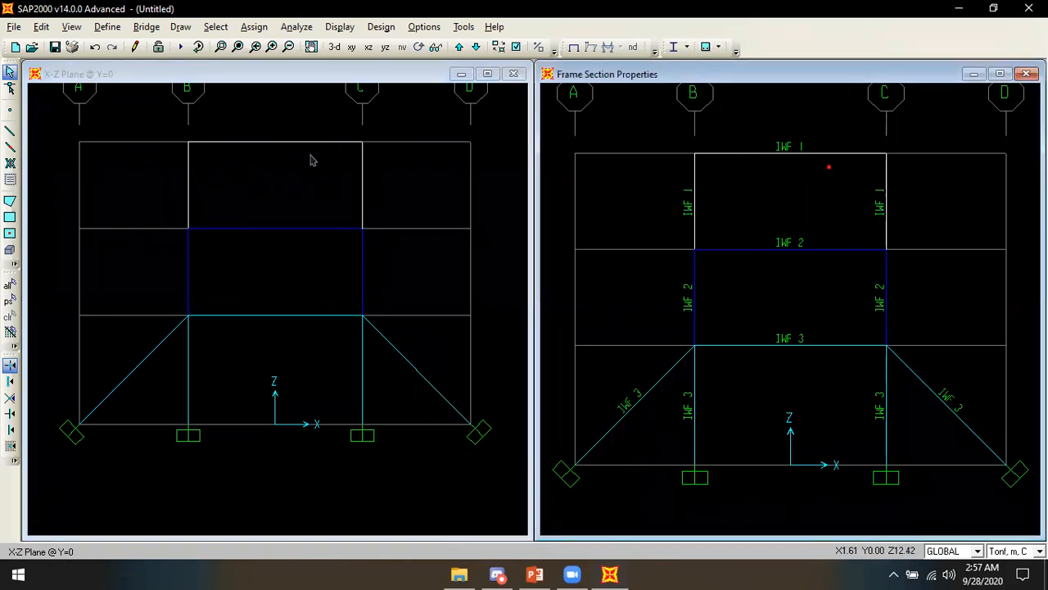
click(289, 142)
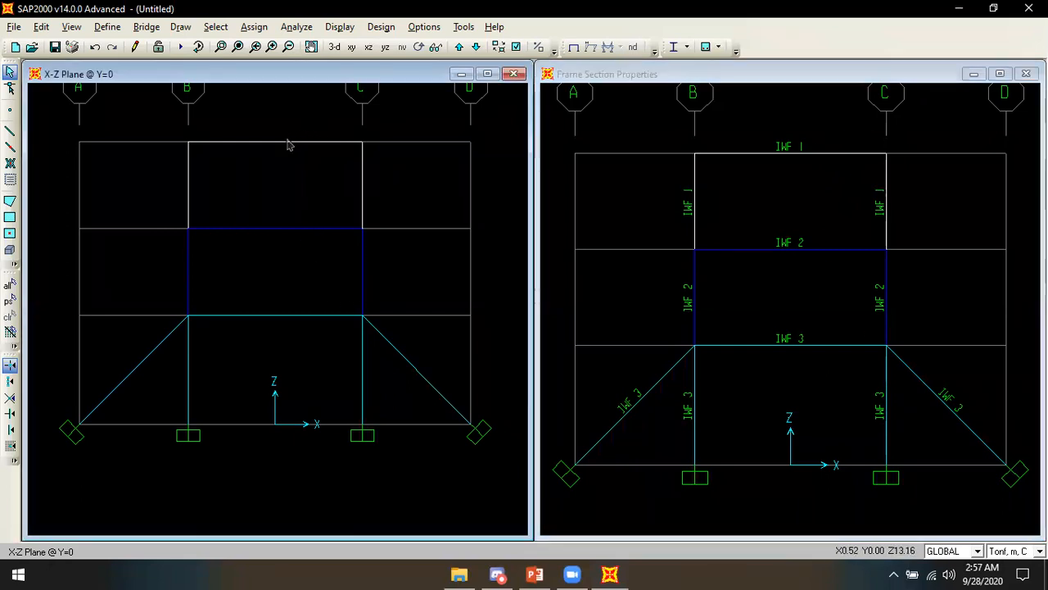
click(253, 27)
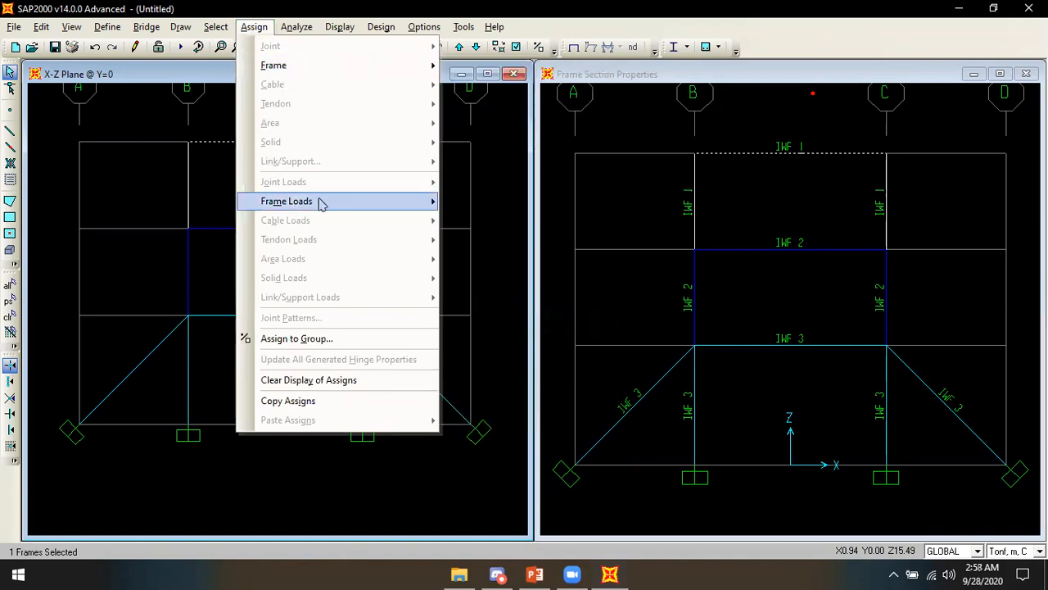
mouse_move(322, 203)
click(480, 222)
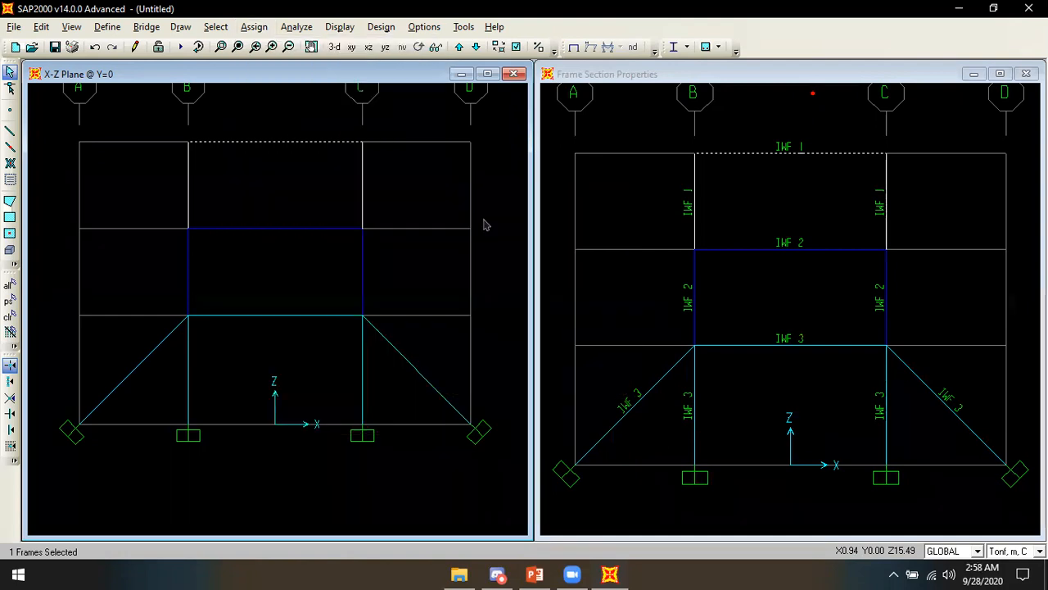
click(528, 208)
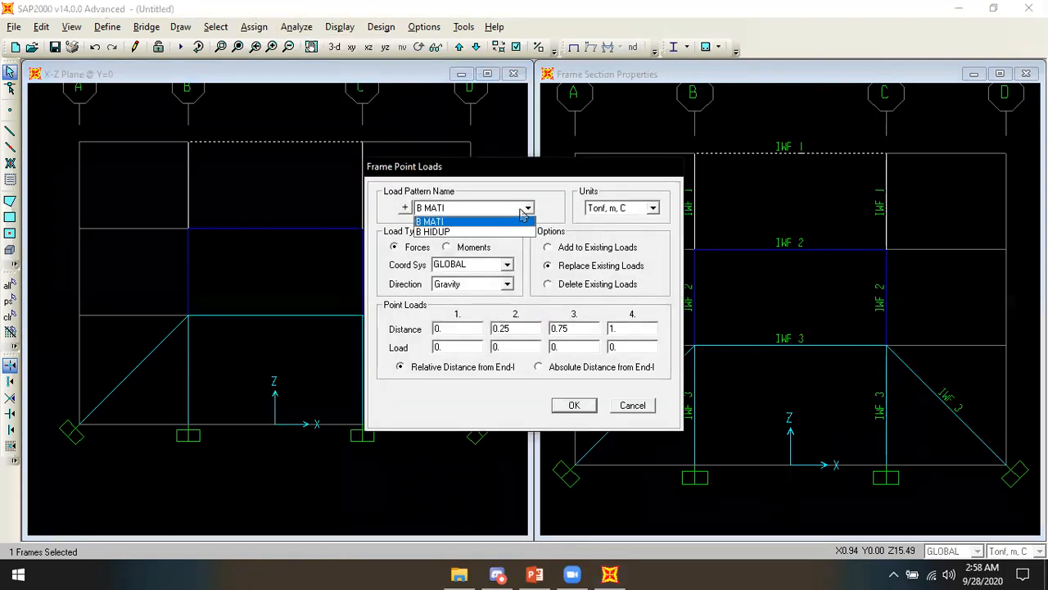
click(483, 217)
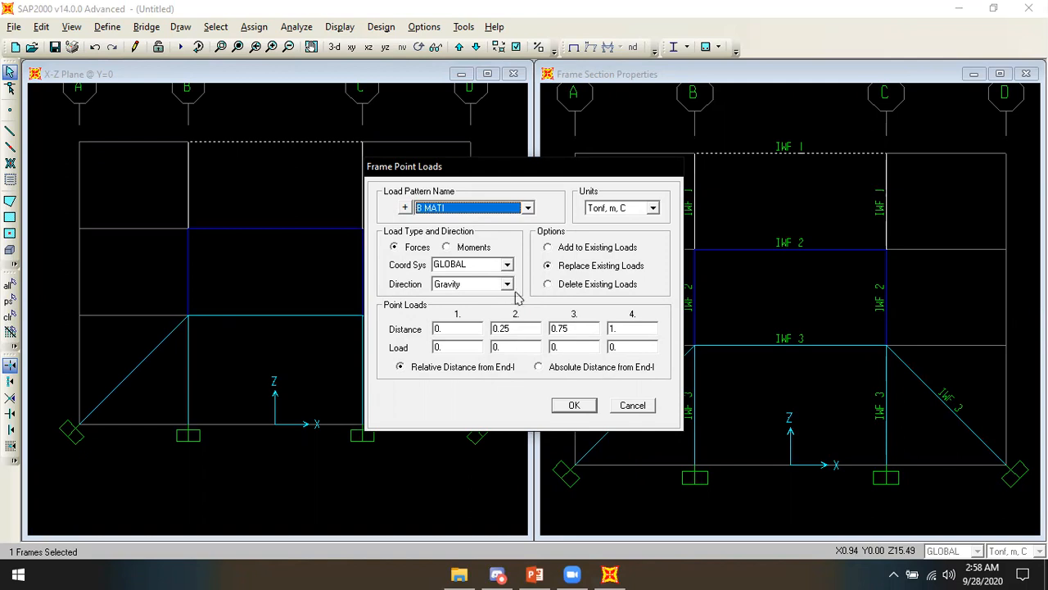
click(538, 367)
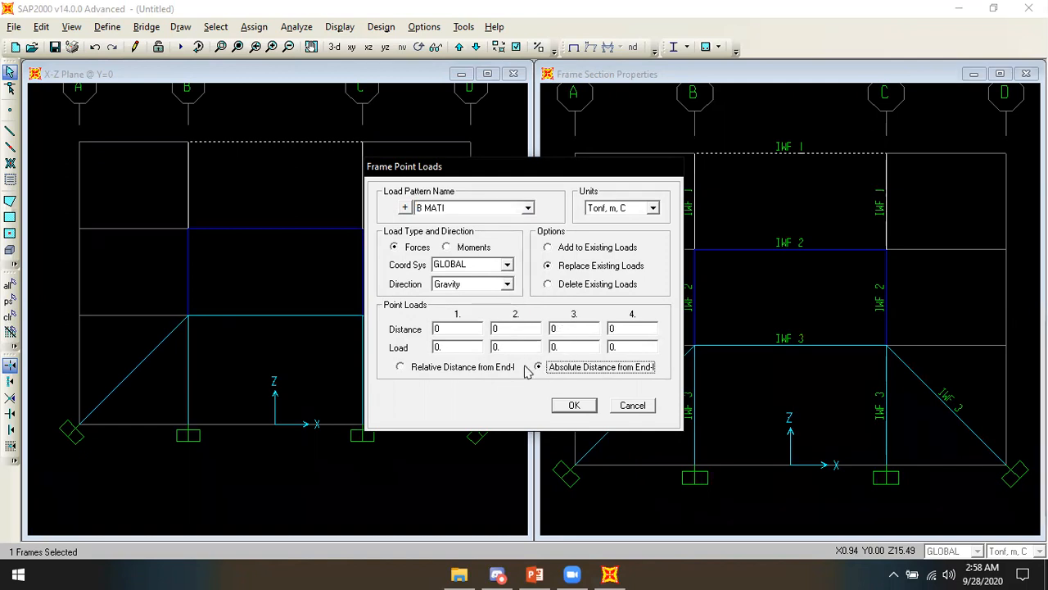
click(485, 370)
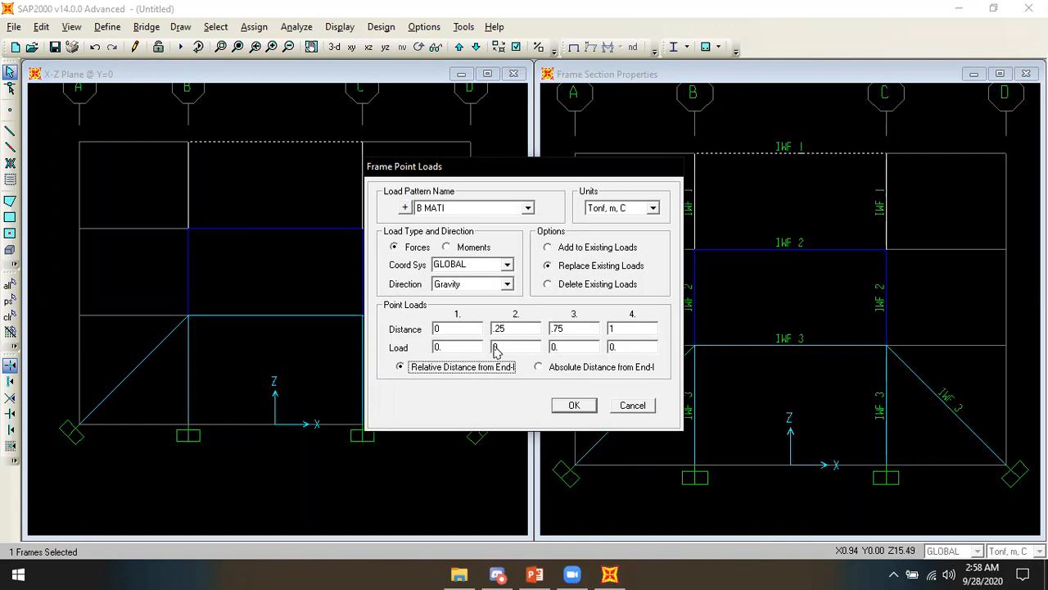
Step: Set the second, third and fourth point load distances to 0 after checking the load position on the problem slide
key(alt+Tab)
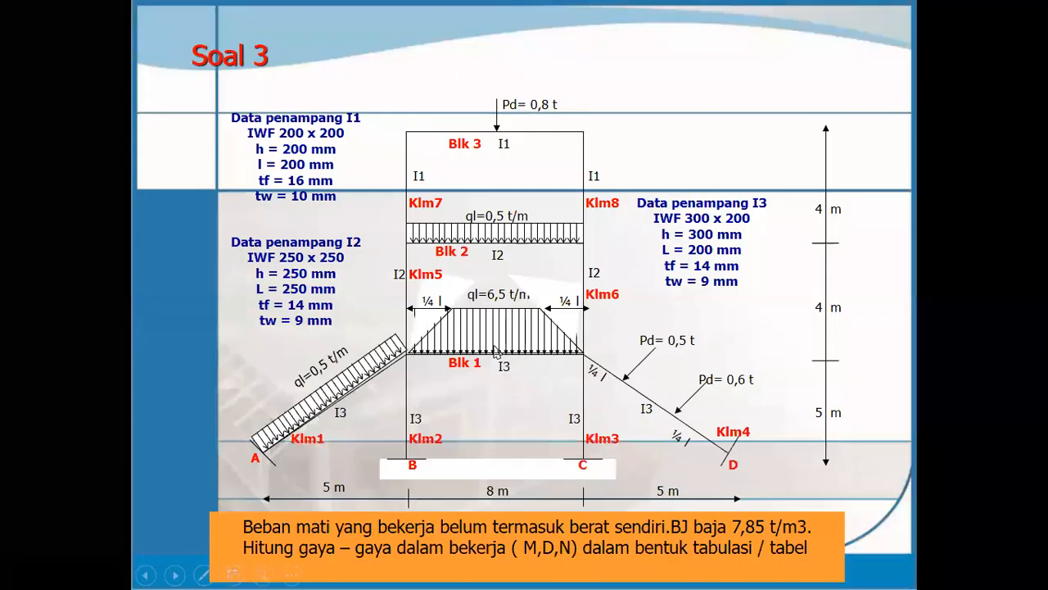
key(alt+Tab)
double_click(526, 331)
text(0)
double_click(561, 329)
text(0)
double_click(622, 332)
text(0)
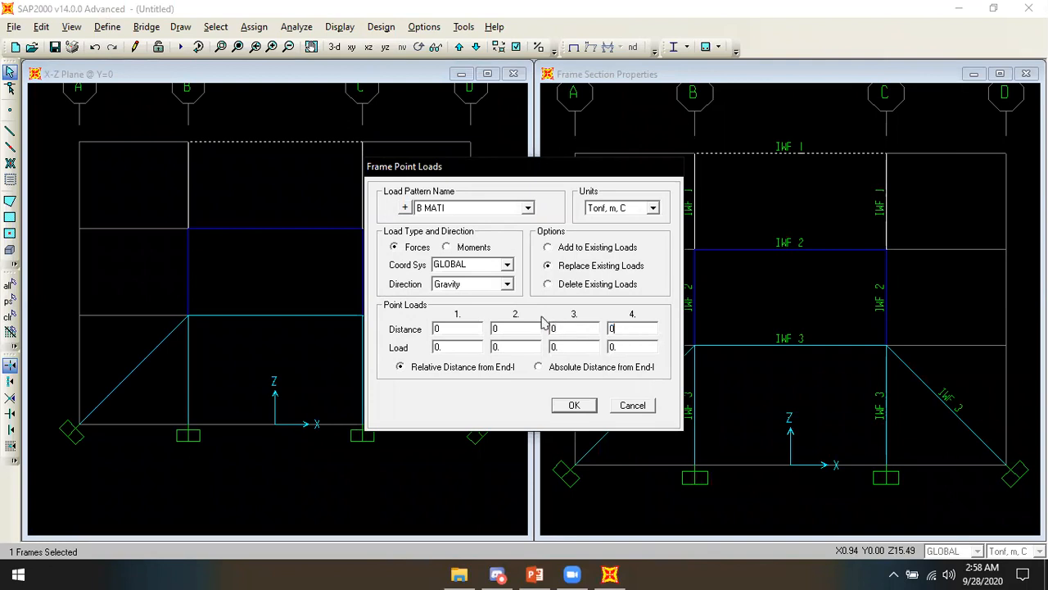
Step: Apply a 0.81 Tonf gravity point load to the top beam at relative distance 0.5
double_click(473, 330)
key(alt+Tab)
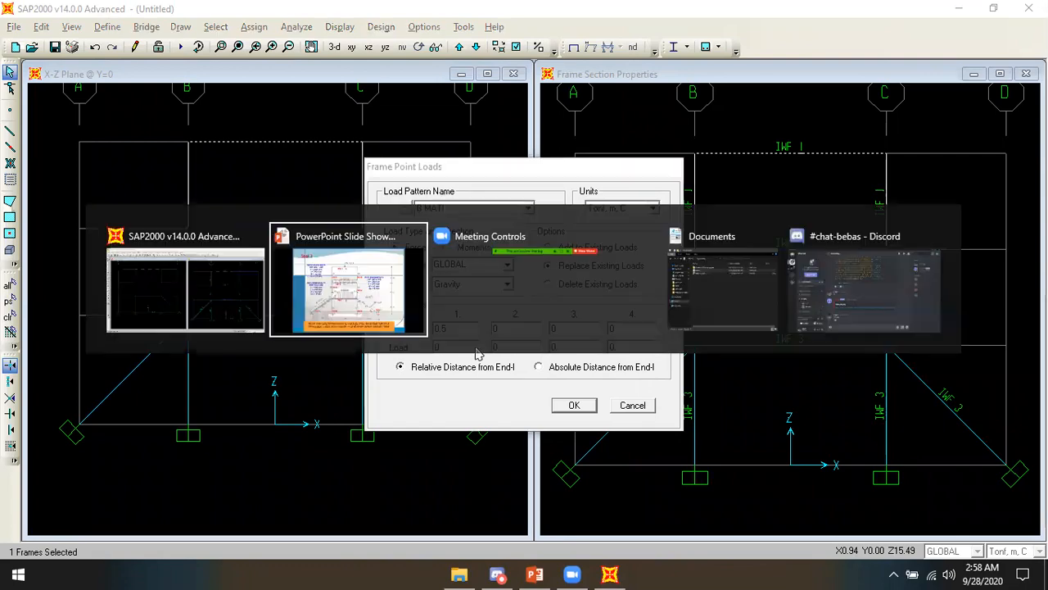
key(alt+Tab)
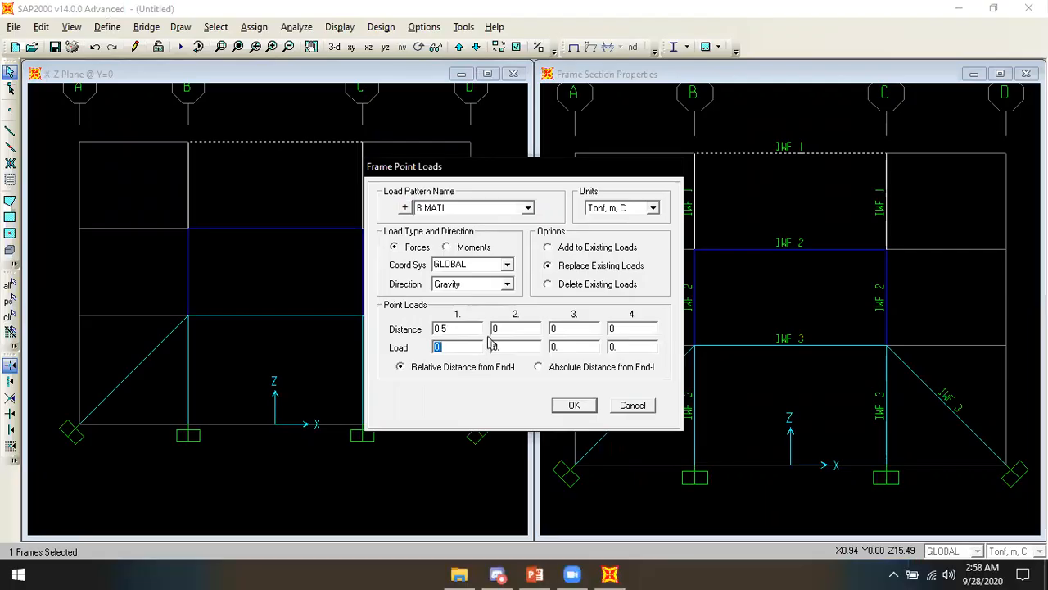
text(0)
click(572, 405)
Step: Start point loads on the sloped member between grids C and D, with relative distances 0.25 and 0.75
click(422, 377)
click(258, 27)
mouse_move(319, 199)
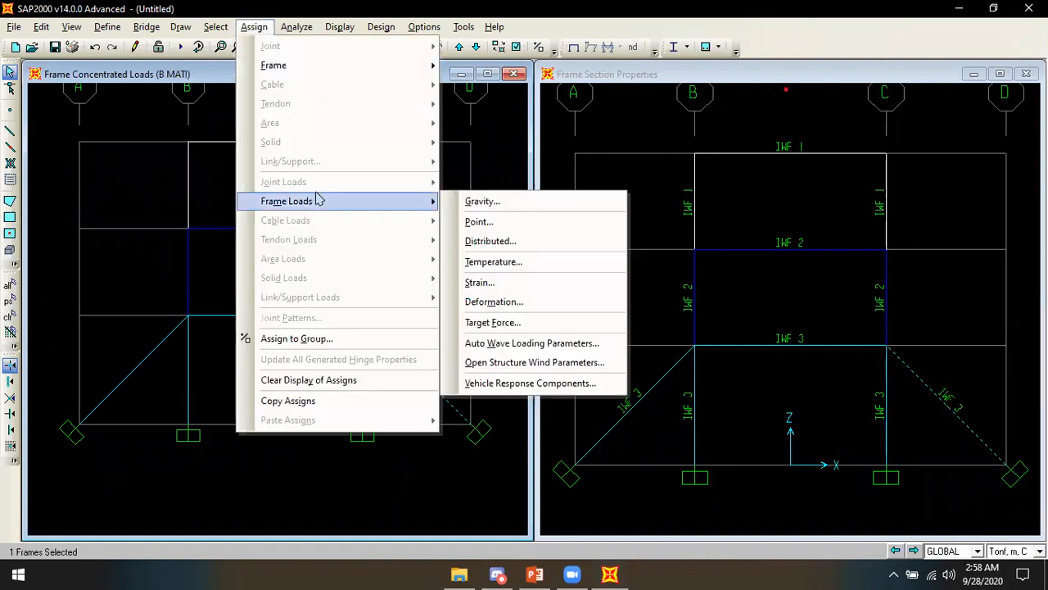
click(483, 222)
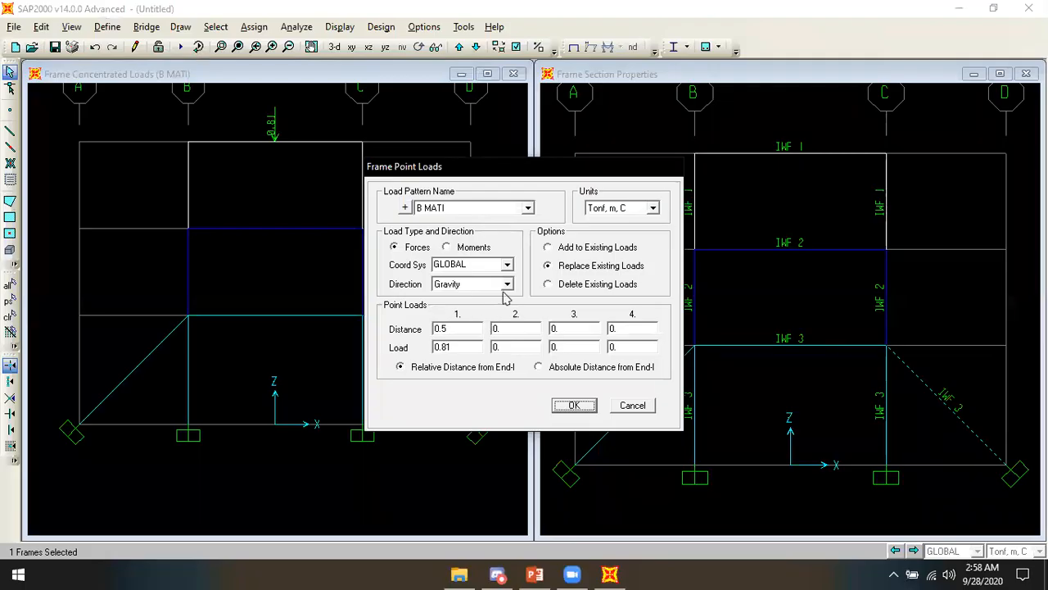
double_click(472, 332)
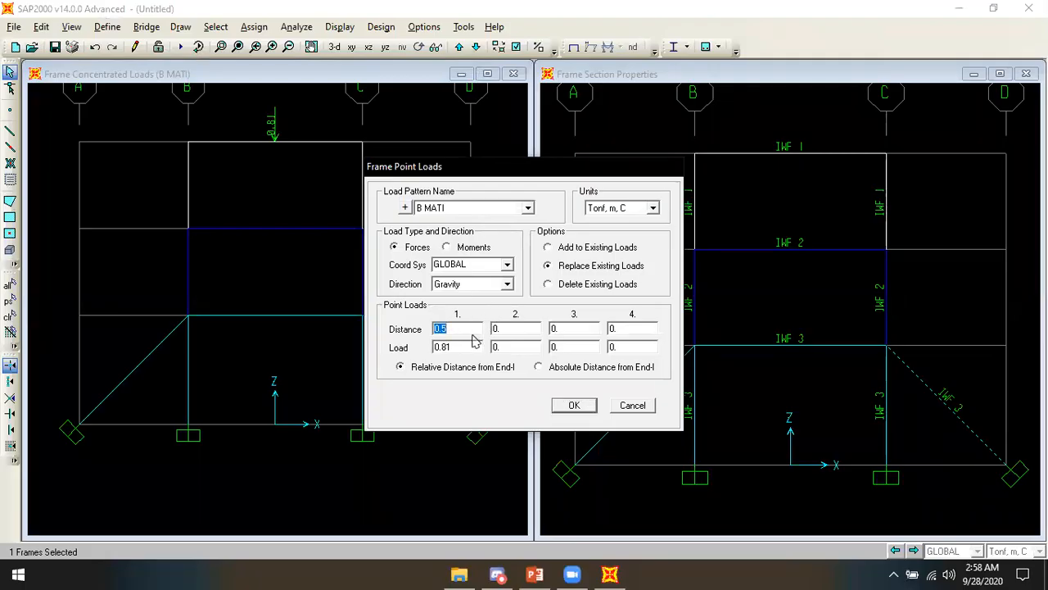
text(0.25)
double_click(522, 328)
text(0.75)
Step: Enter 0.51 and 0.61 Tonf as the sloped member's two point loads and check their direction on the problem slide
double_click(454, 349)
text(0.51)
double_click(520, 352)
text(0)
click(573, 406)
key(alt+Tab)
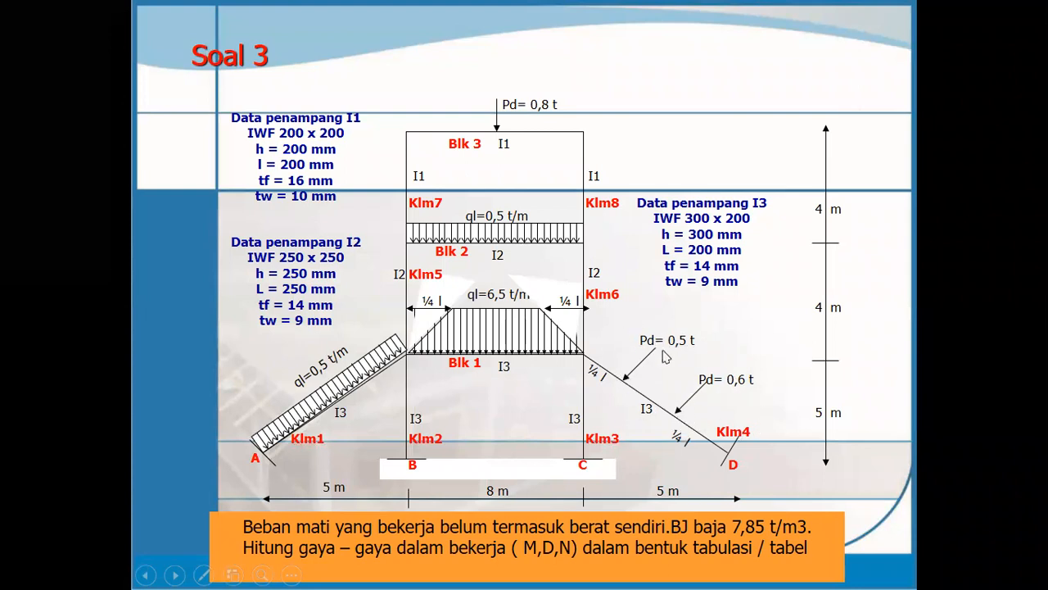
key(alt+Tab)
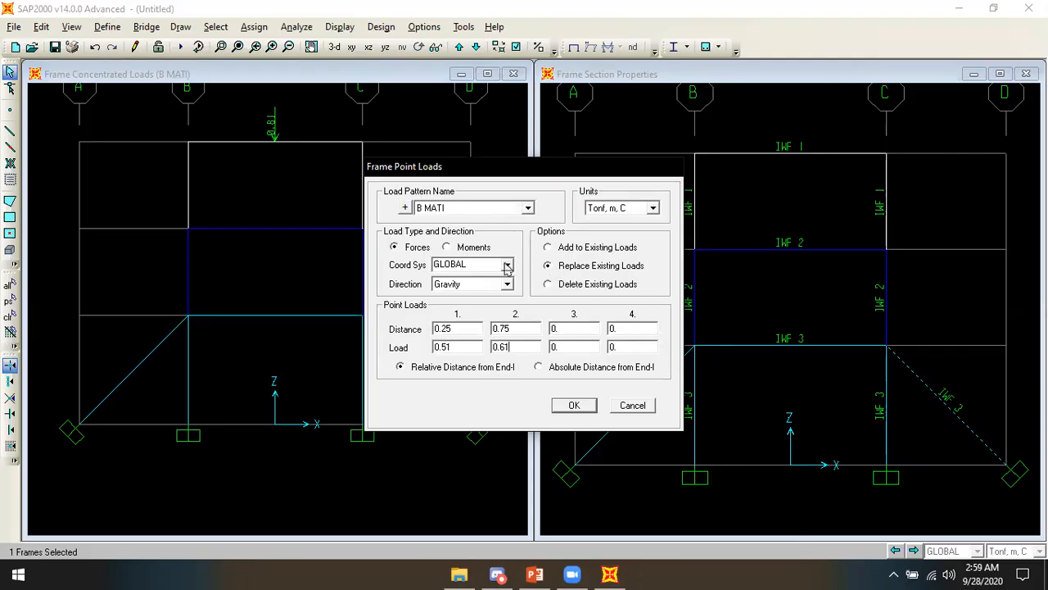
Step: Set the sloped member's point loads to the Local coordinate system in direction 2
click(507, 265)
click(494, 288)
click(505, 284)
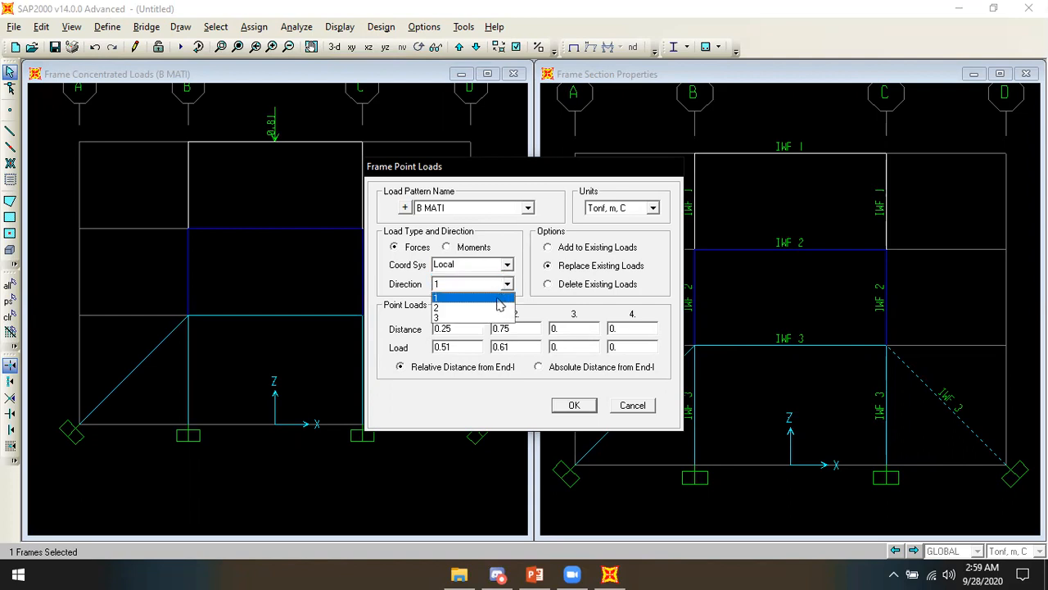
click(494, 308)
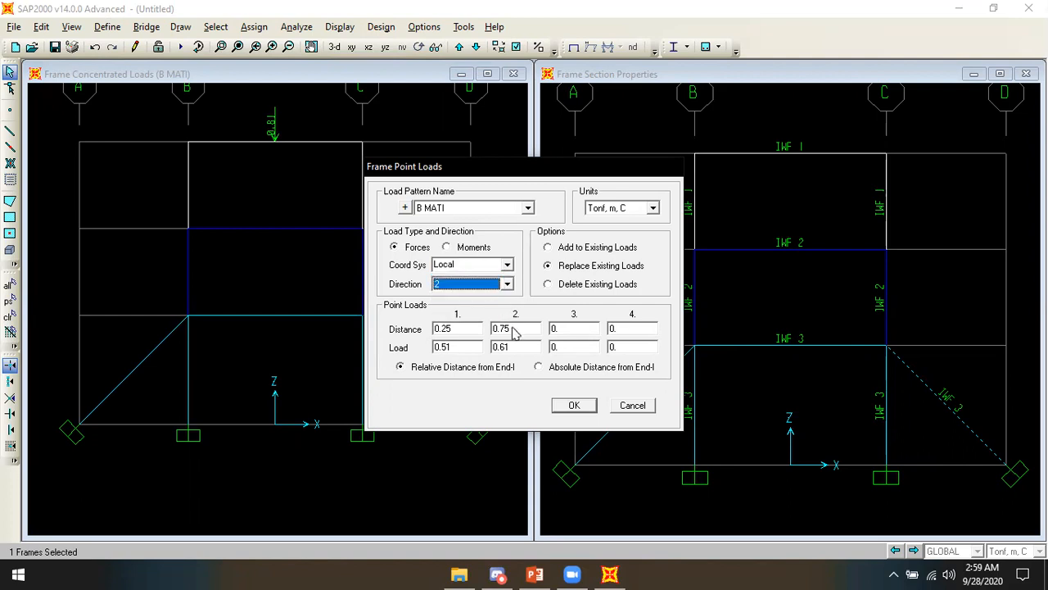
Step: Change the two point loads to -0.51 and -0.61 Tonf and apply them to the sloped member
click(439, 332)
click(506, 331)
click(448, 346)
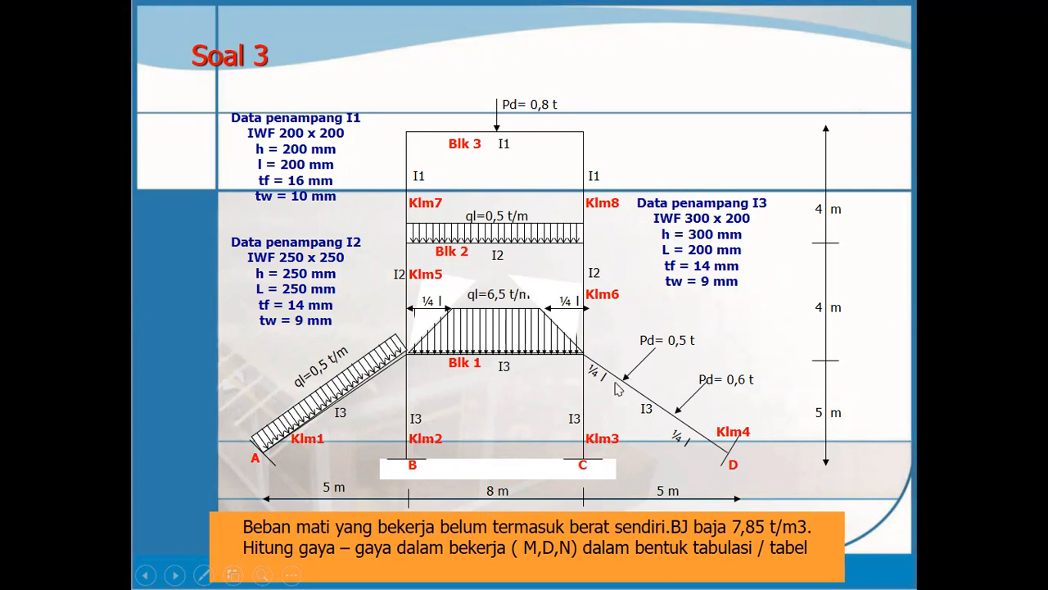
key(alt+Tab)
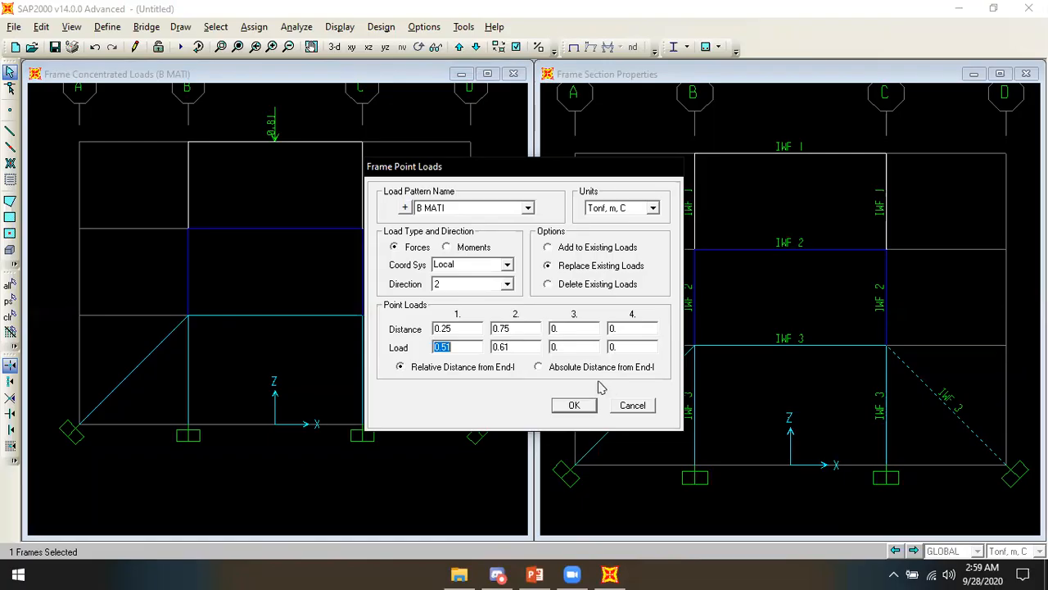
click(446, 346)
text(-)
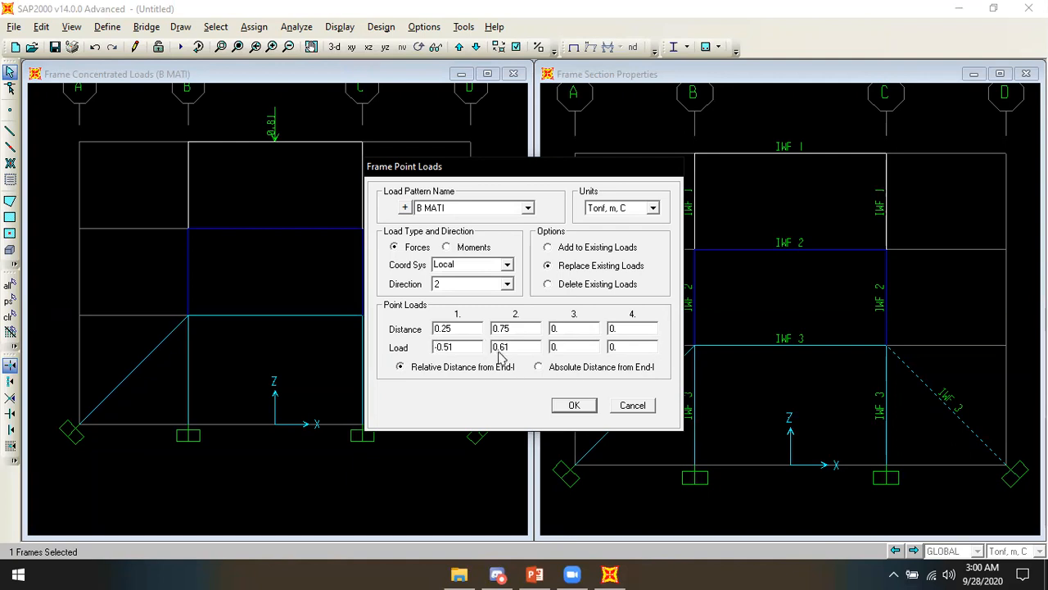
double_click(498, 347)
click(494, 348)
text(-)
click(577, 408)
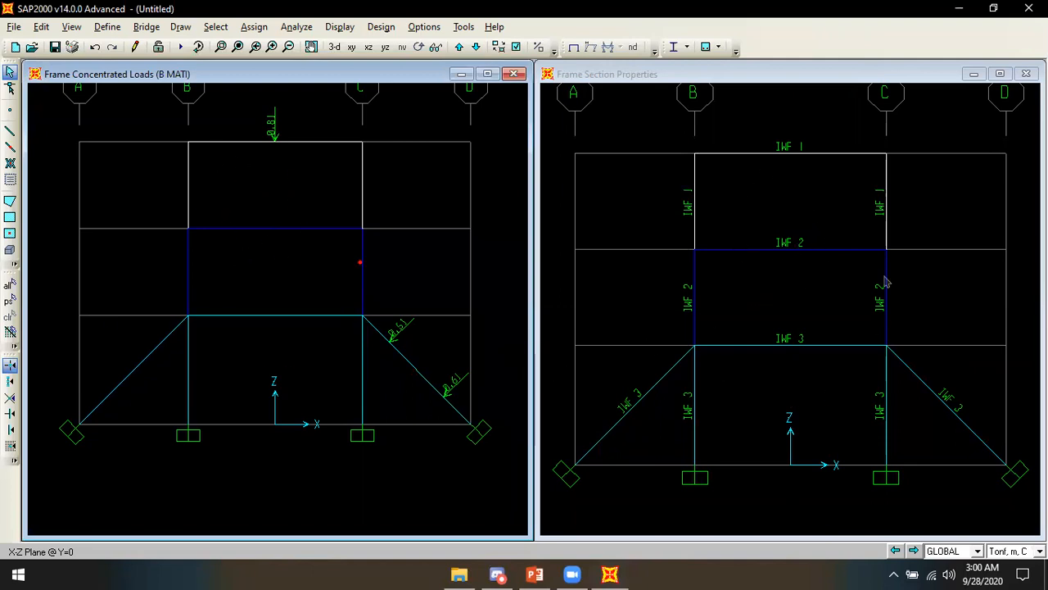
Step: Start a distributed load on the horizontal IWF 2 beam between grids B and C, using the B HIDUP load pattern
click(847, 249)
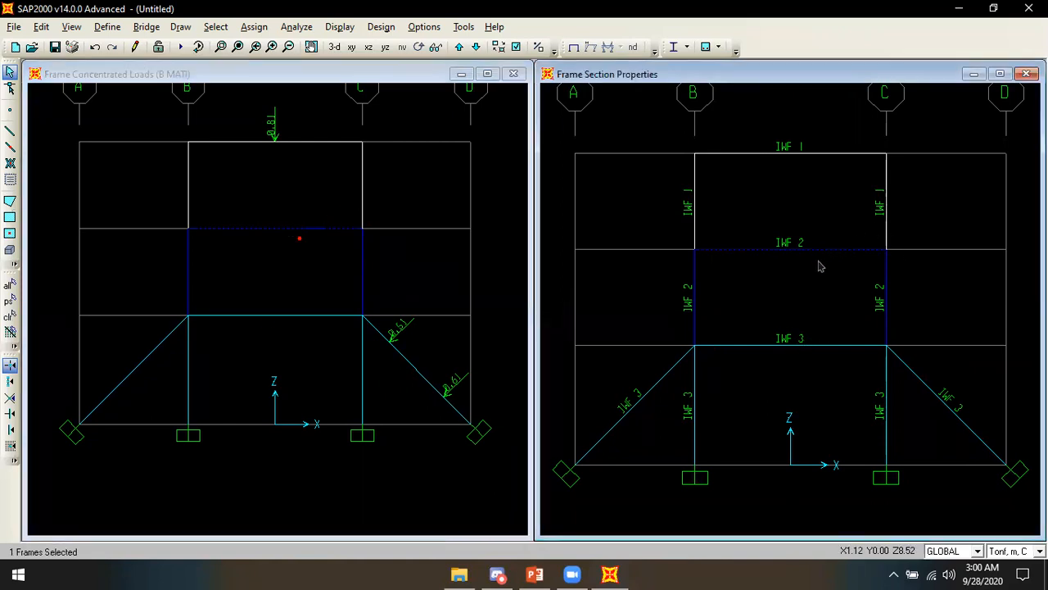
click(254, 26)
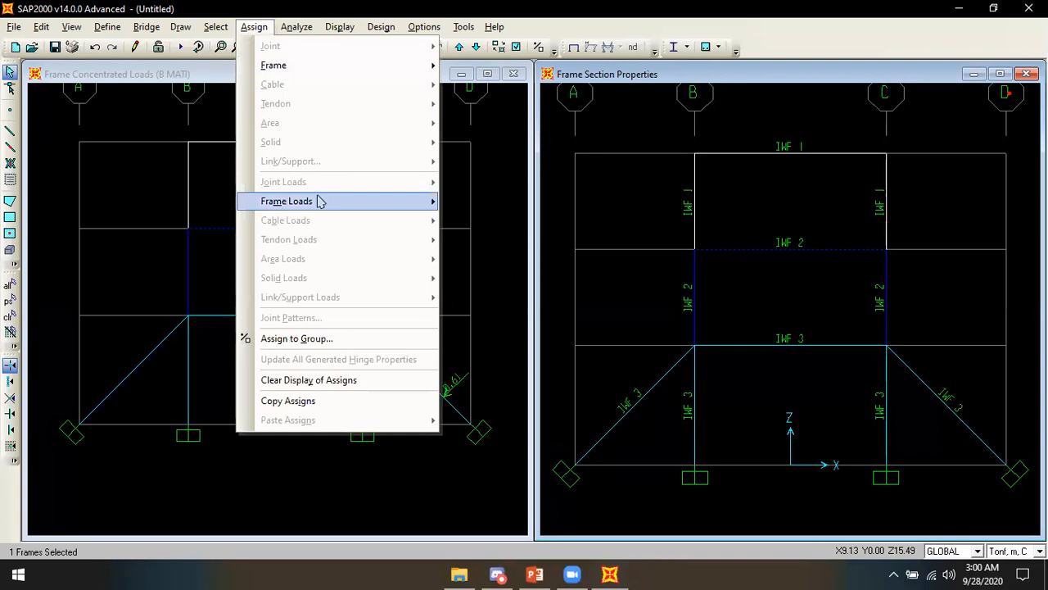
mouse_move(320, 199)
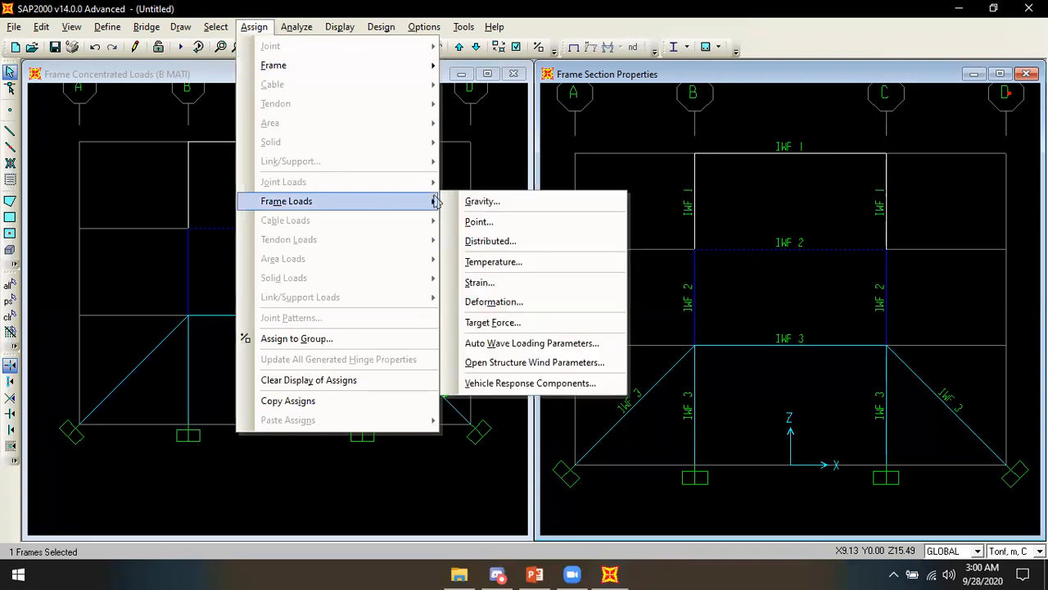
click(488, 241)
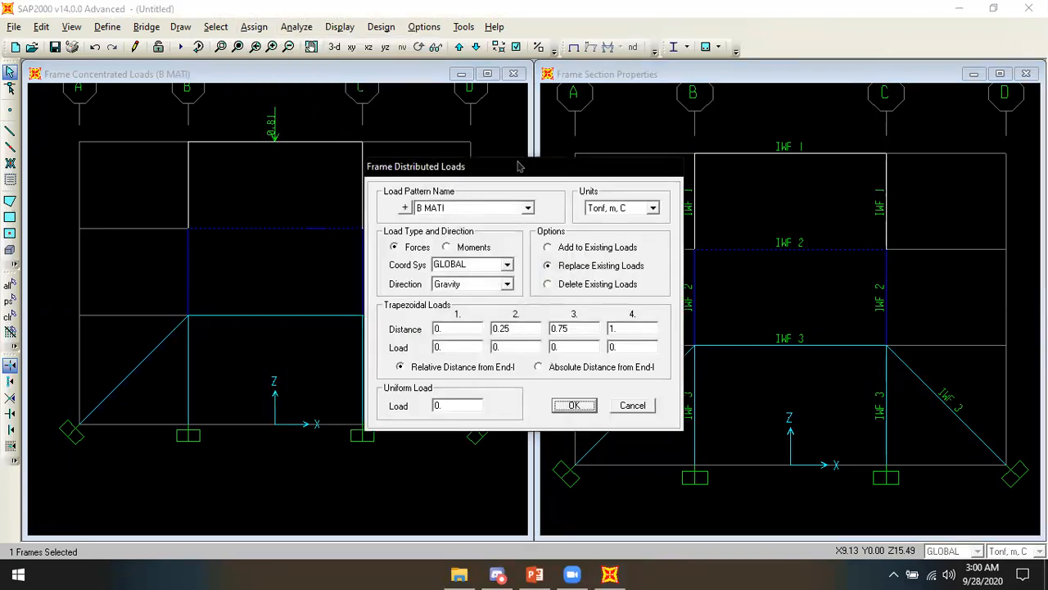
click(507, 209)
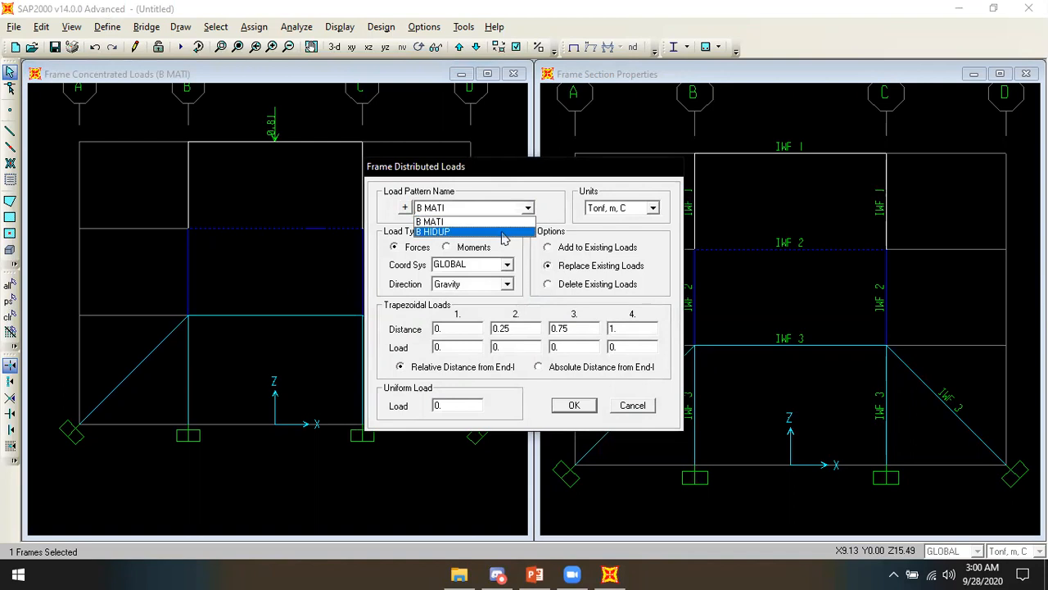
click(475, 232)
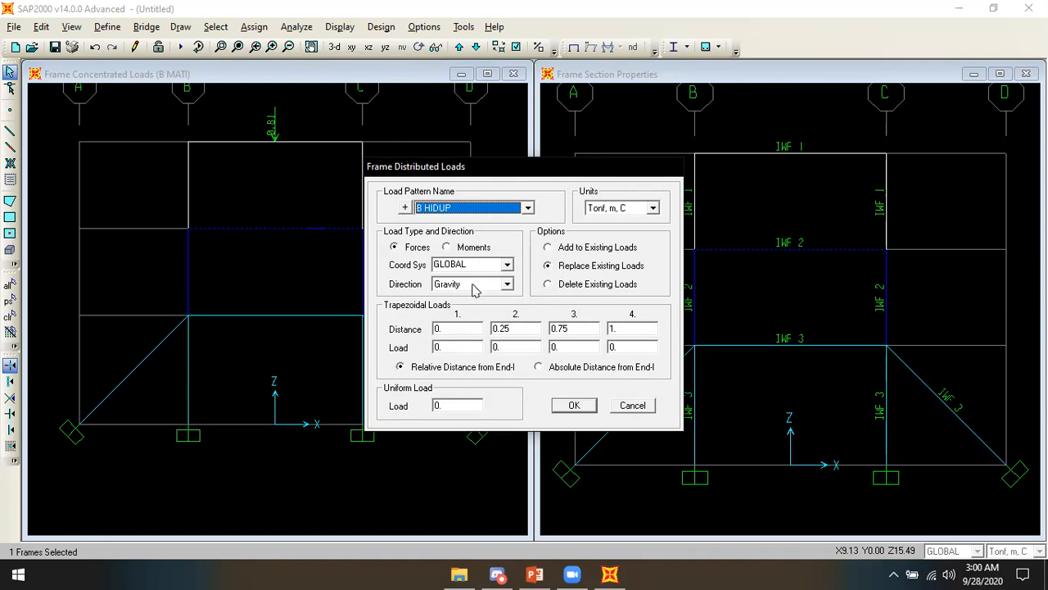
Step: Check the IWF 2 beam's load on the problem slide and apply a uniform load of 0.51 to the beam
click(524, 334)
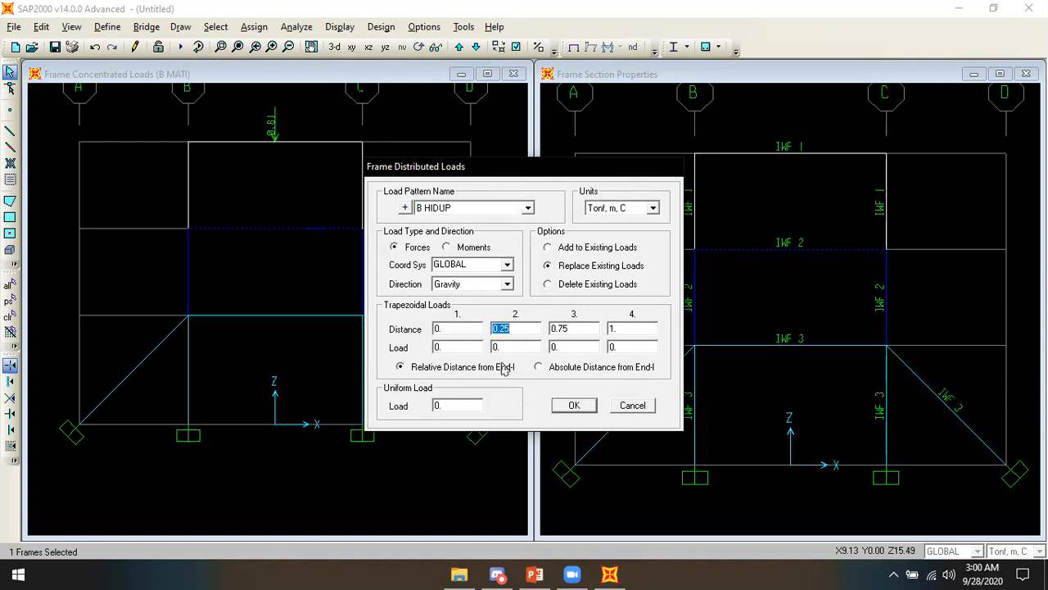
click(459, 404)
key(alt+Tab)
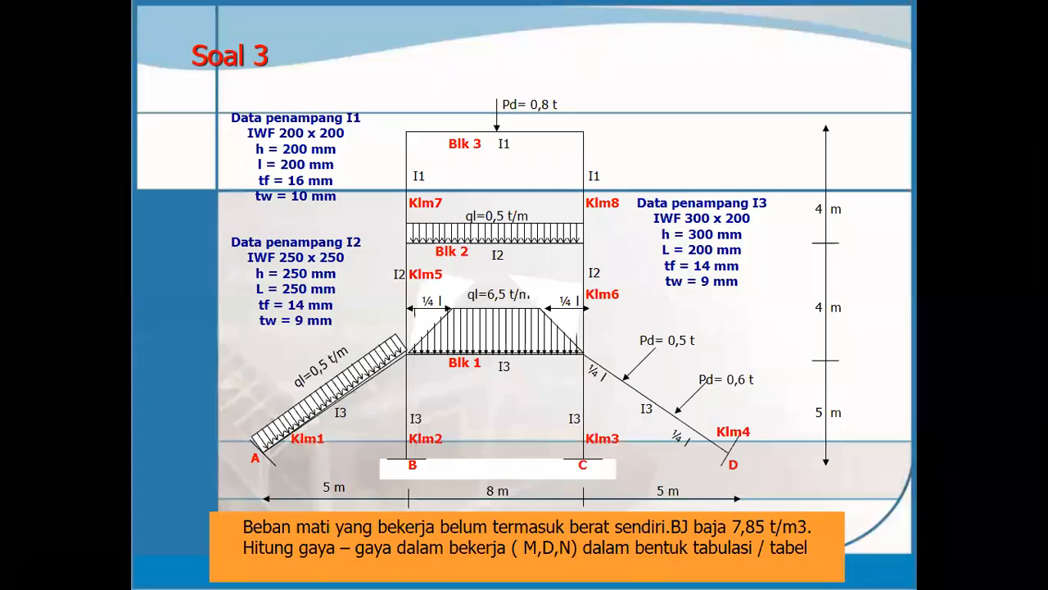
key(alt+Tab)
text(0)
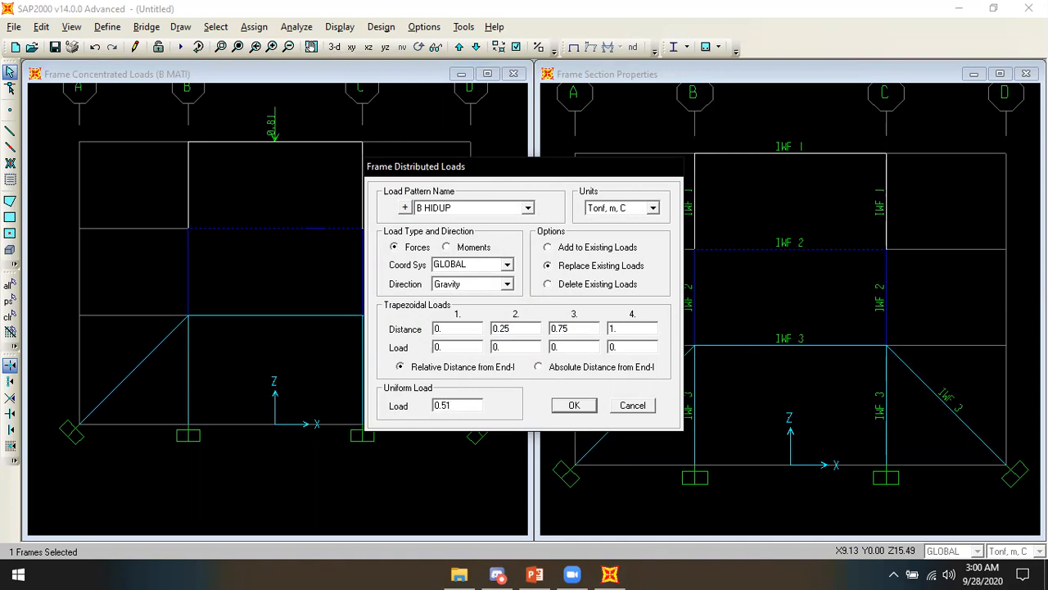
click(571, 405)
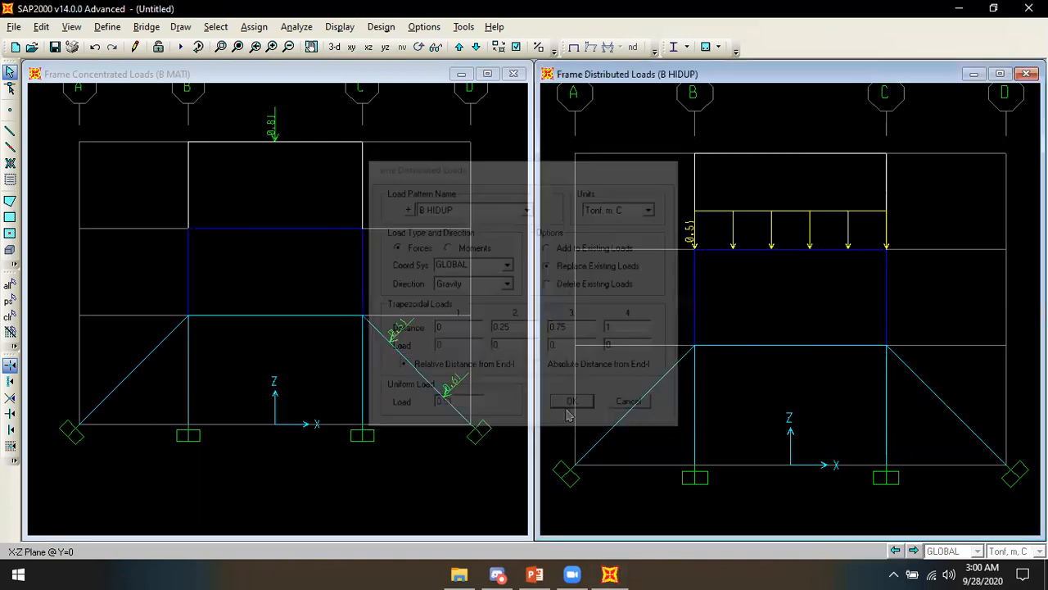
Step: Select the horizontal IWF 3 beam between grids B and C and study its trapezoidal load on the problem slide
click(773, 346)
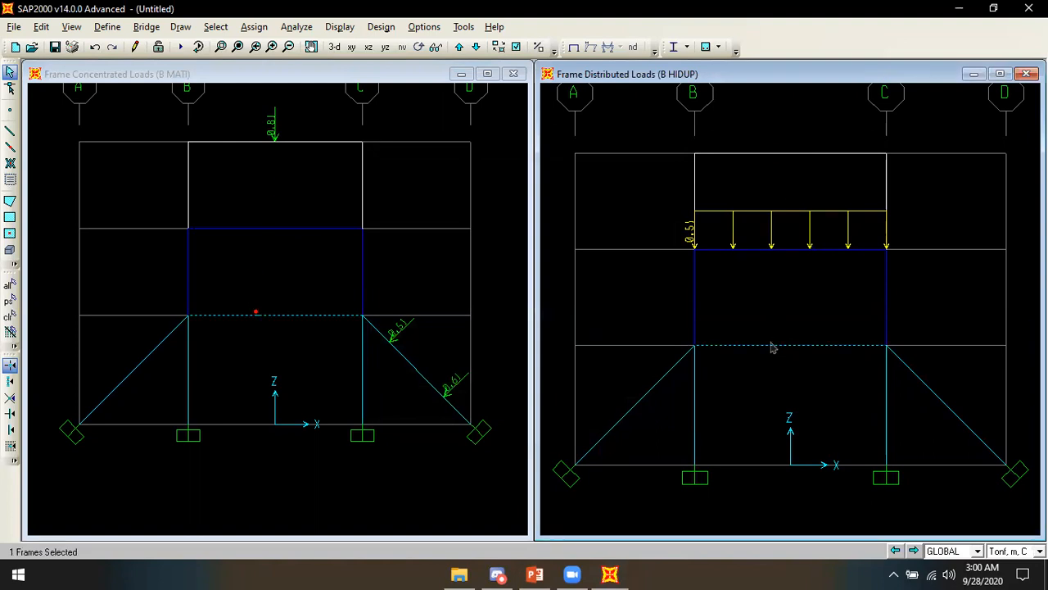
key(alt+Tab)
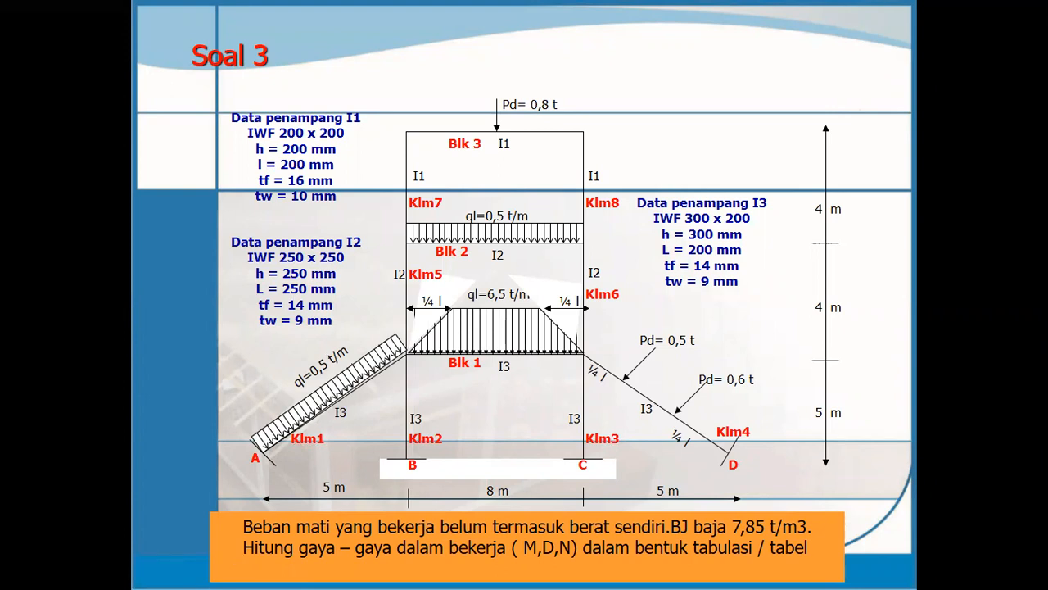
right_click(443, 270)
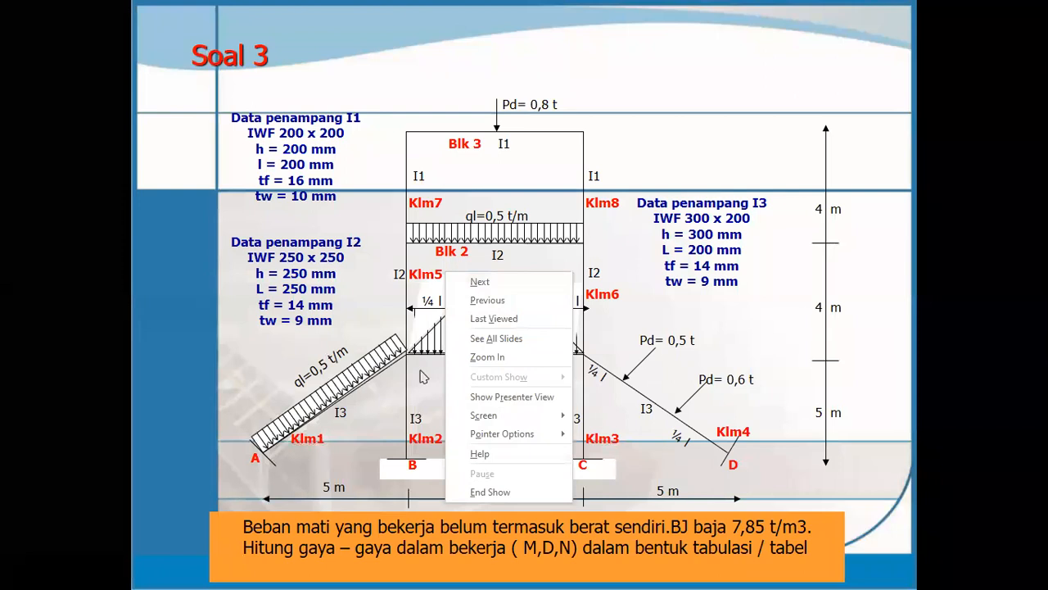
key(Escape)
key(Right)
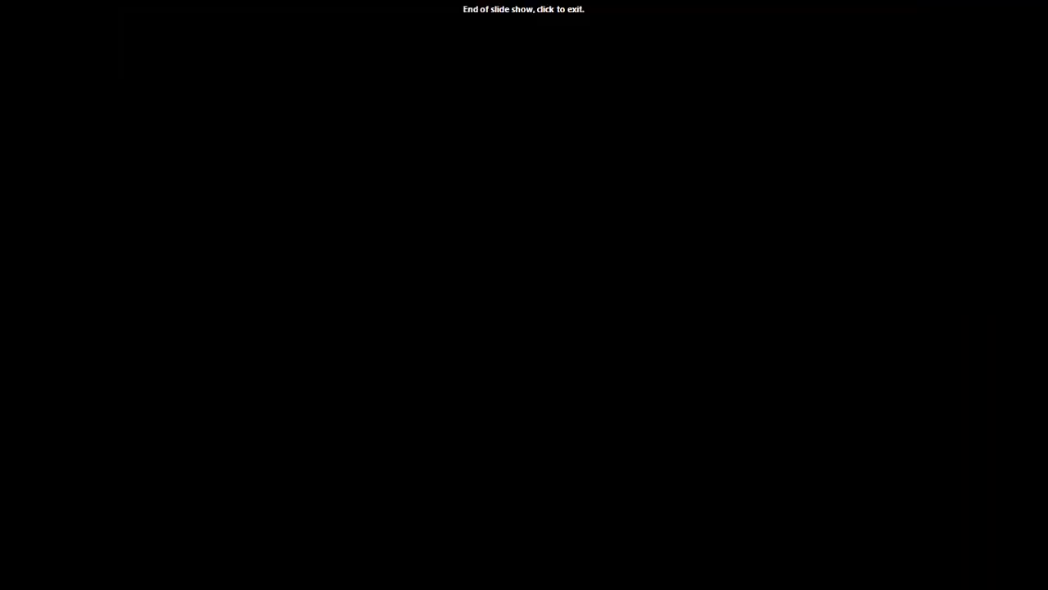
key(Left)
right_click(410, 267)
key(Escape)
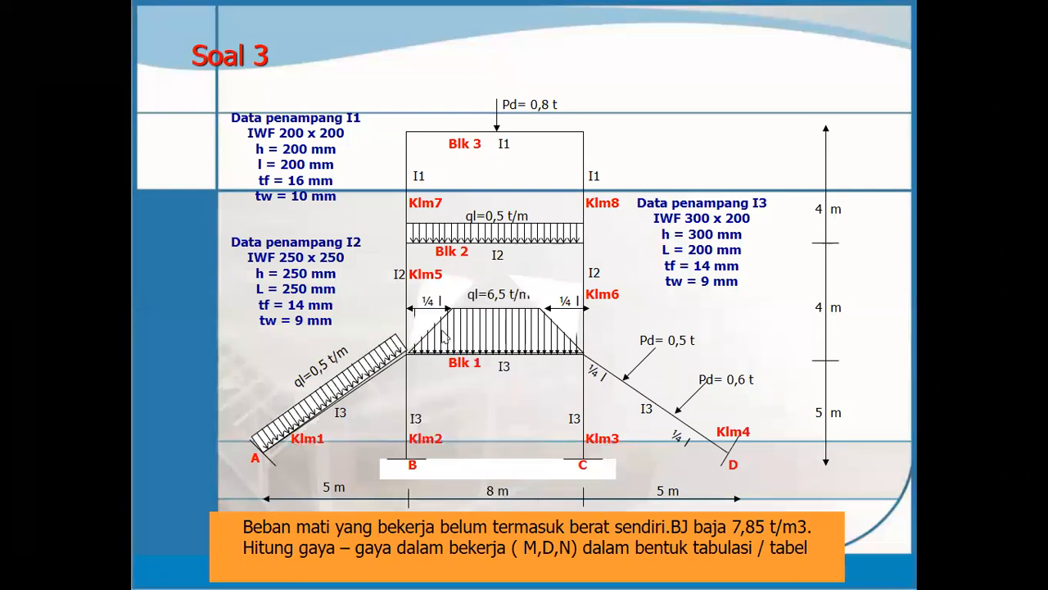
right_click(442, 337)
right_click(409, 355)
right_click(434, 391)
click(824, 327)
key(alt+Tab)
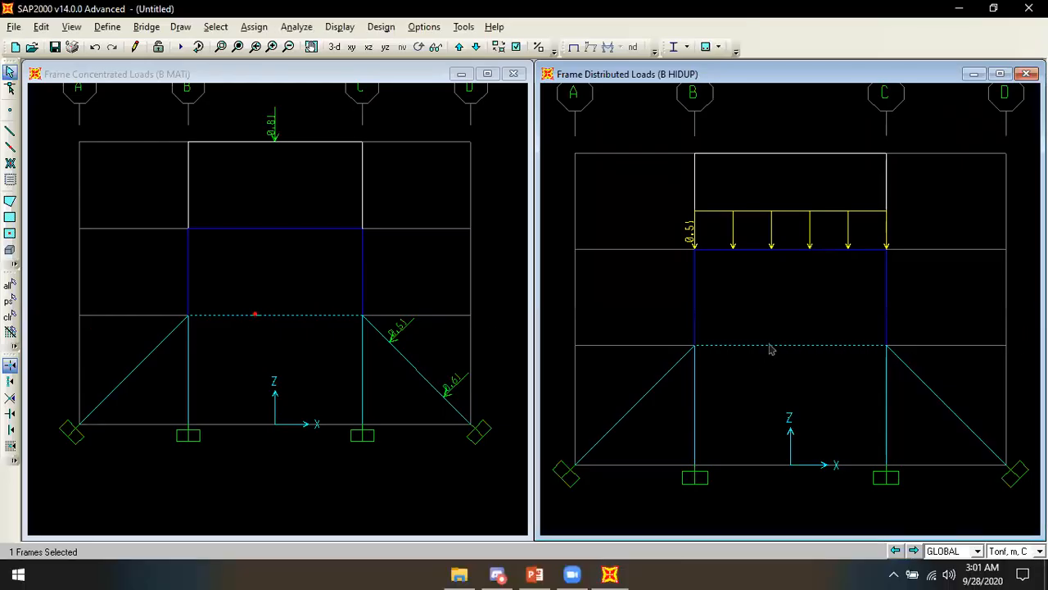
Step: Start a B HIDUP distributed load on the selected IWF 3 beam, using relative distances 0, 0.25, 0.75 and 1
click(268, 29)
mouse_move(346, 201)
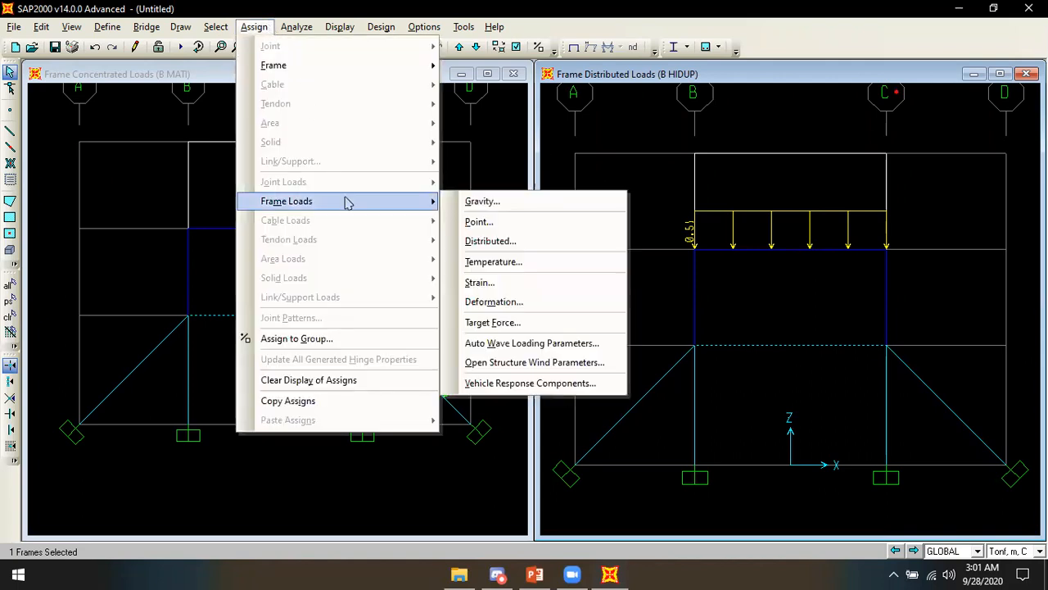
click(491, 240)
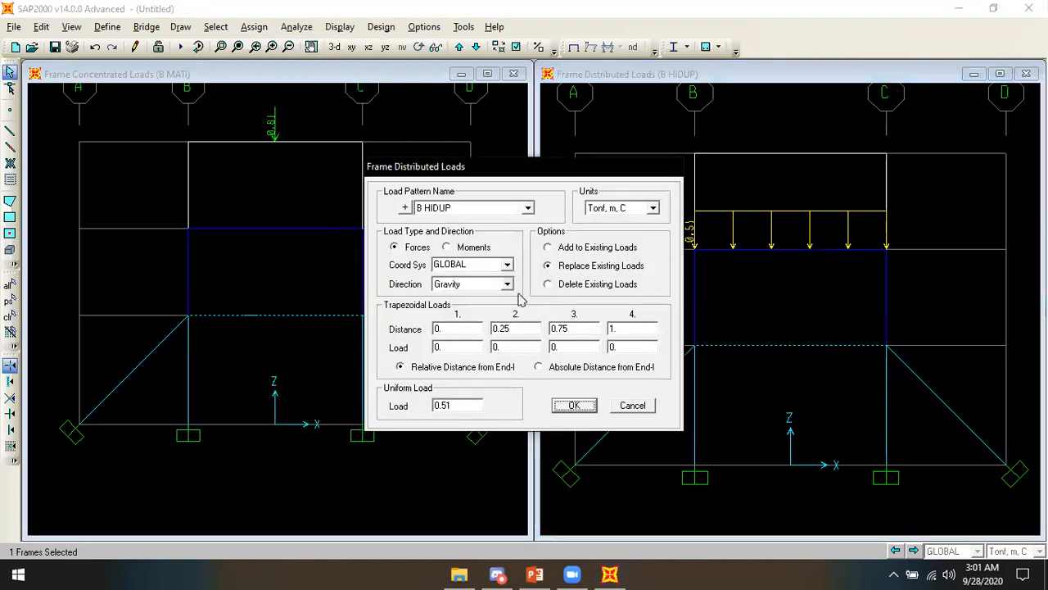
click(554, 369)
click(442, 368)
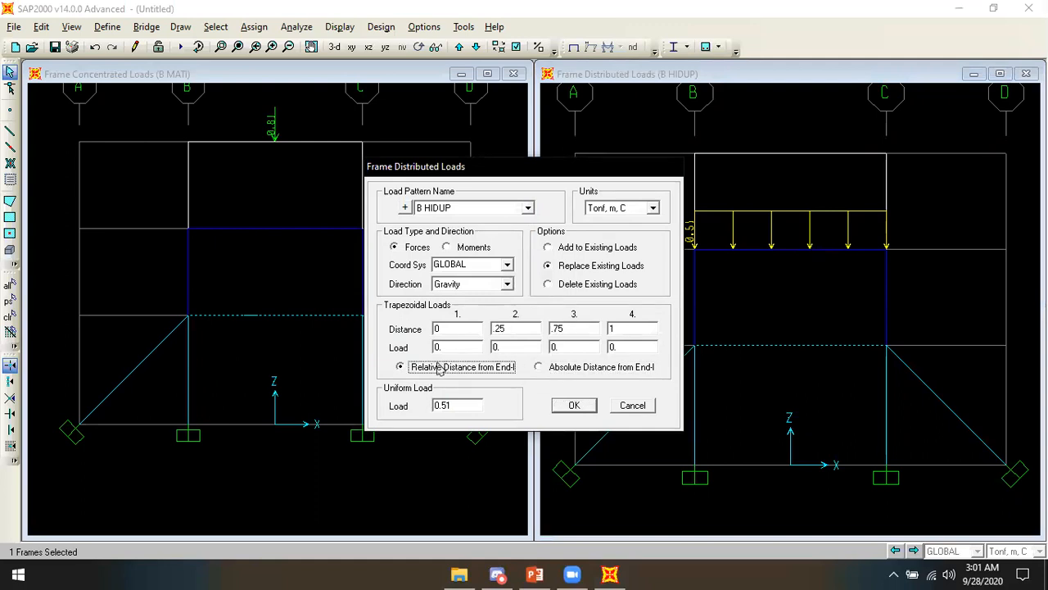
Step: Set the second and third trapezoidal loads to 6.51, compare with the problem slide and apply the load to the beam
click(464, 346)
click(516, 347)
text(6)
click(583, 347)
text(6)
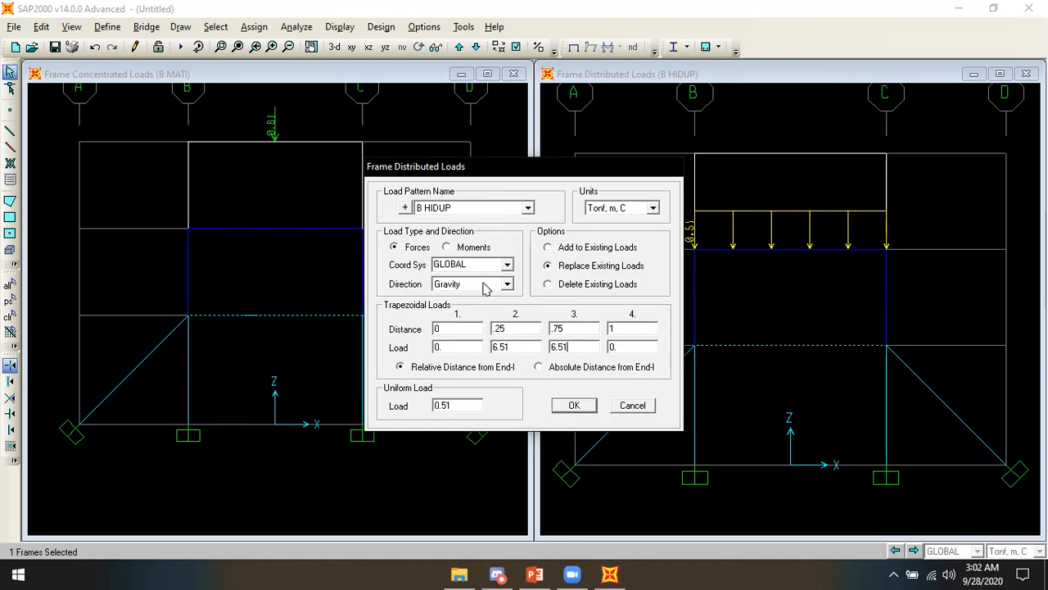
key(alt+Tab)
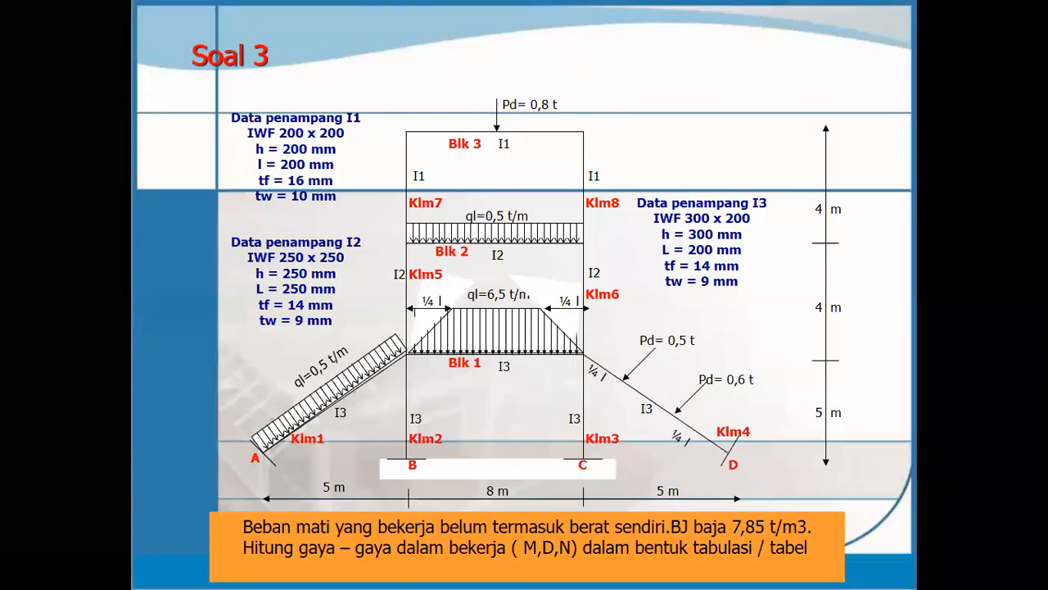
key(alt+Tab)
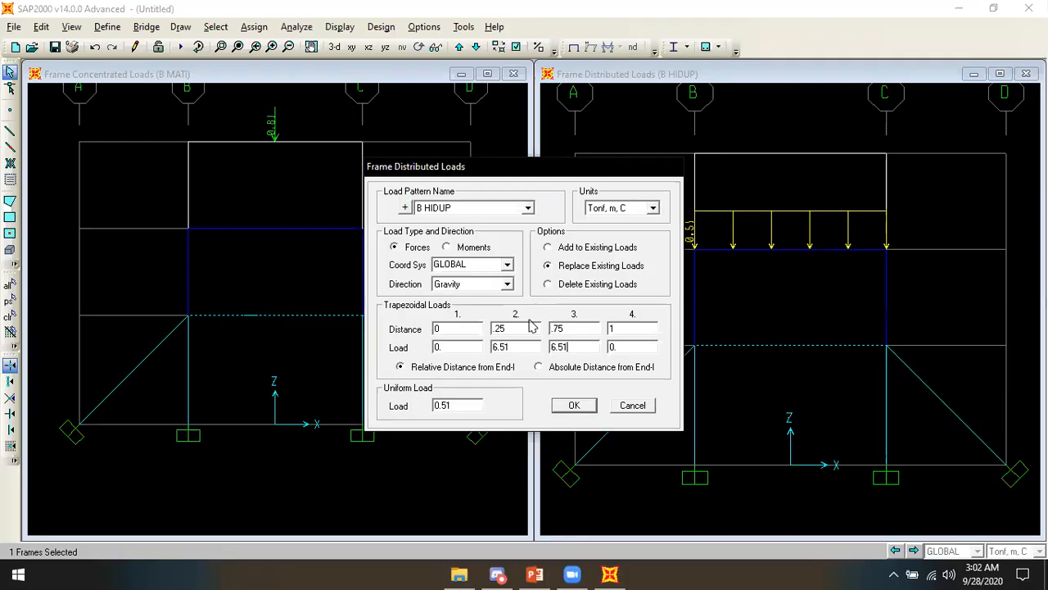
click(582, 409)
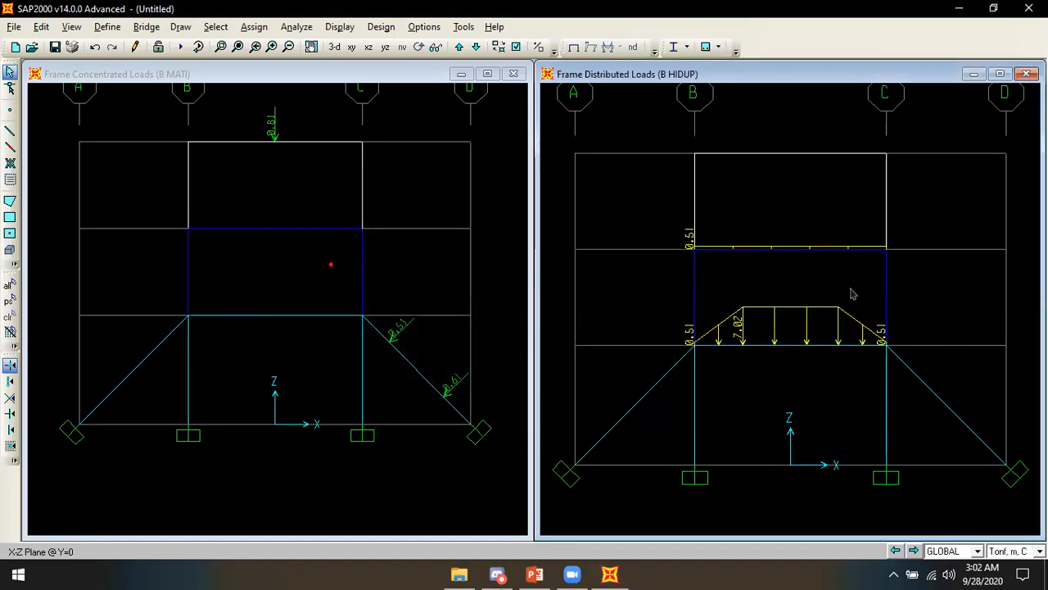
Step: Start a B HIDUP distributed load on the sloped member between grids A and B and check its direction on the problem slide
click(665, 380)
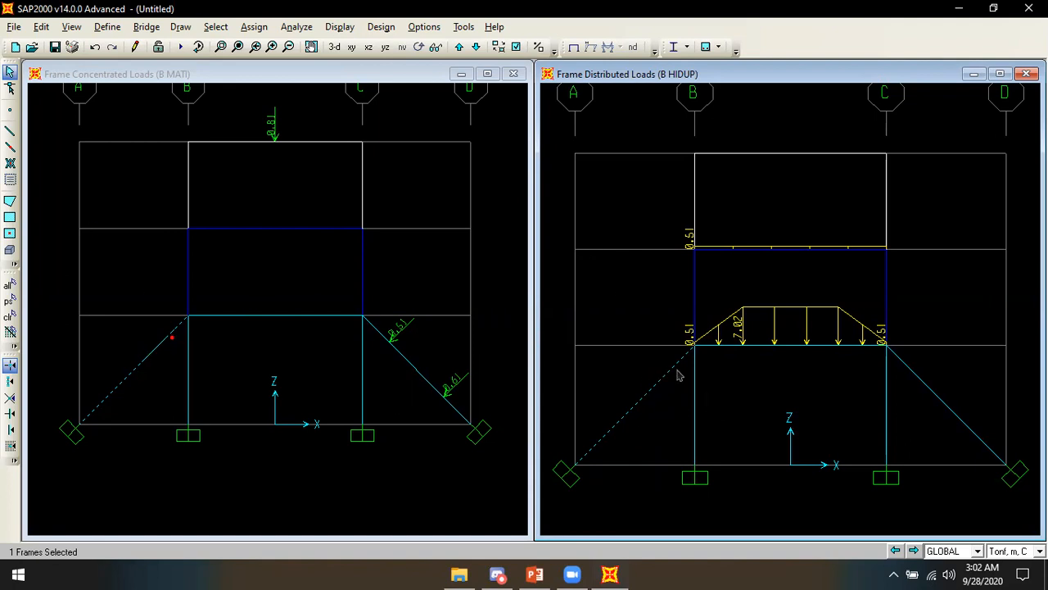
click(254, 27)
mouse_move(289, 200)
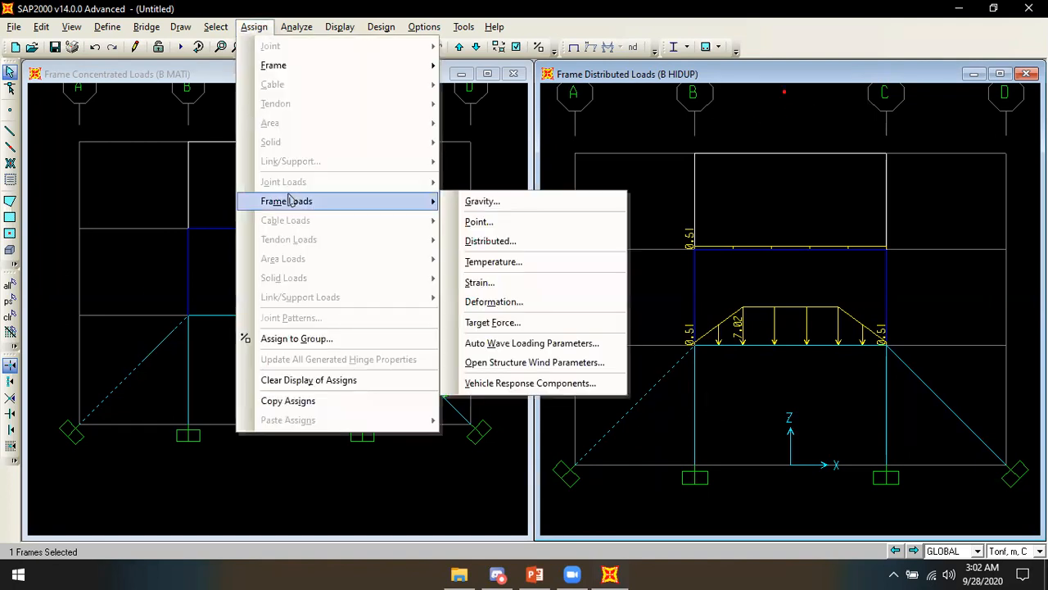
click(508, 241)
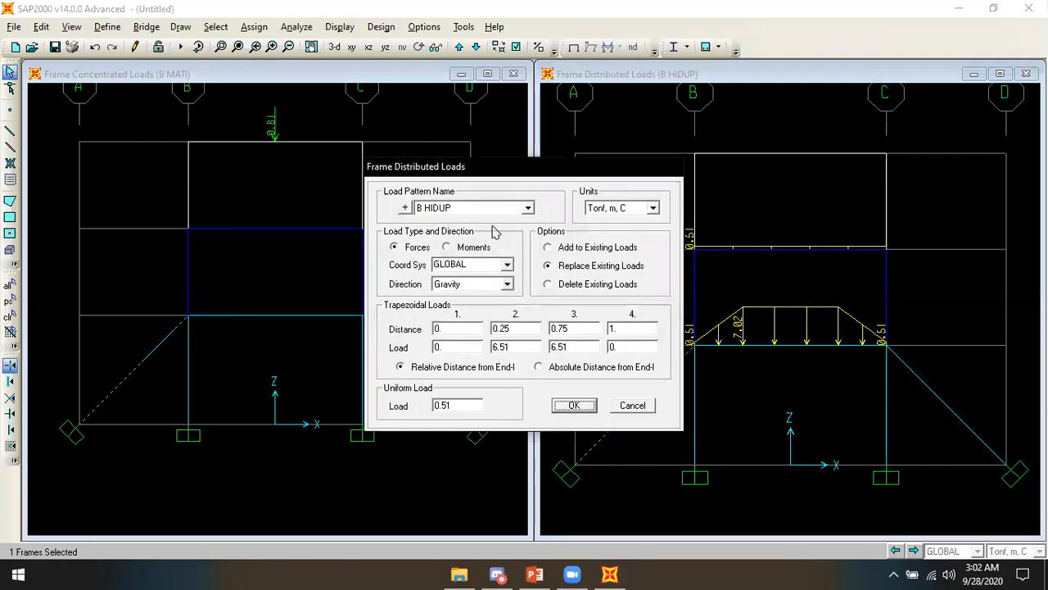
key(alt+Tab)
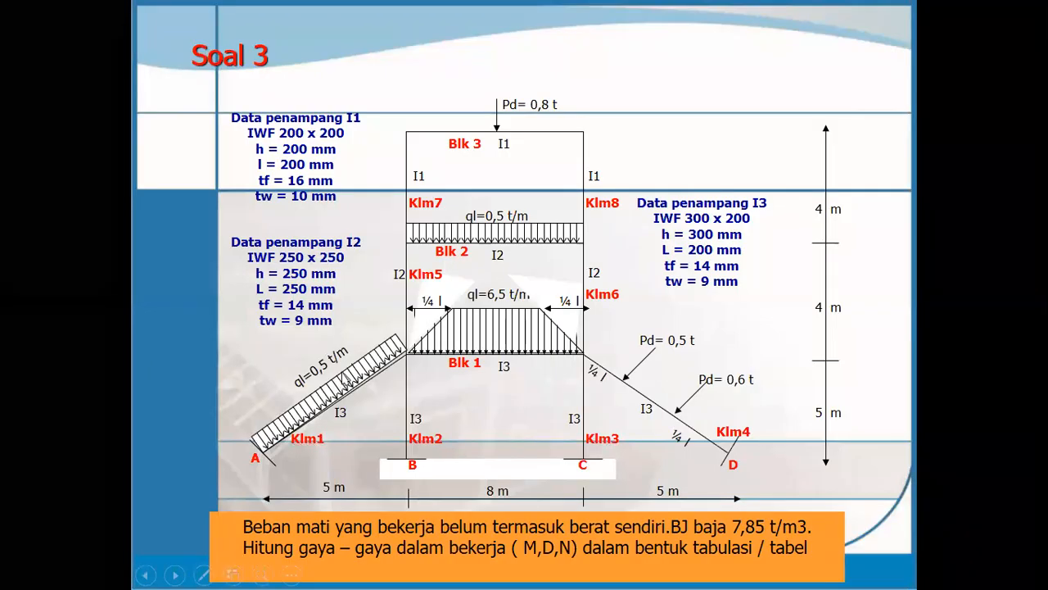
key(alt+Tab)
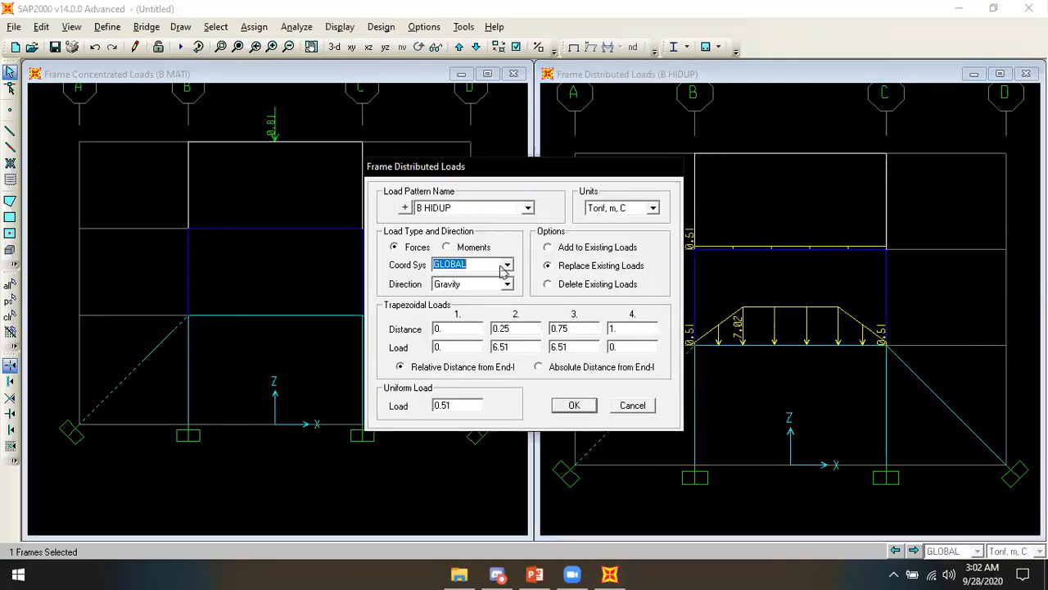
Step: Set the sloped member's distributed load to the Local coordinate system in direction 2
click(506, 266)
click(509, 288)
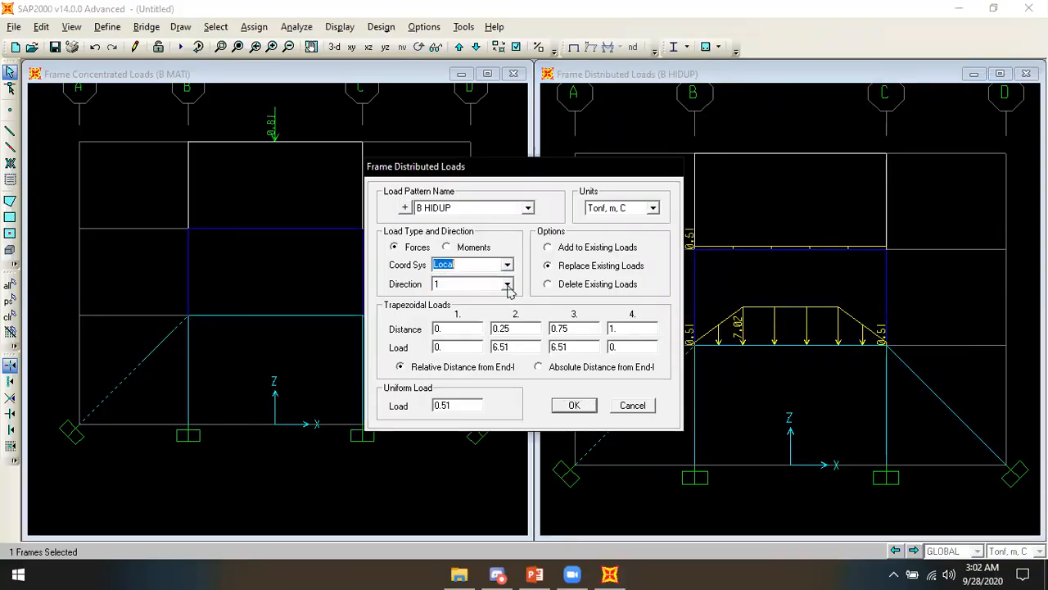
click(491, 284)
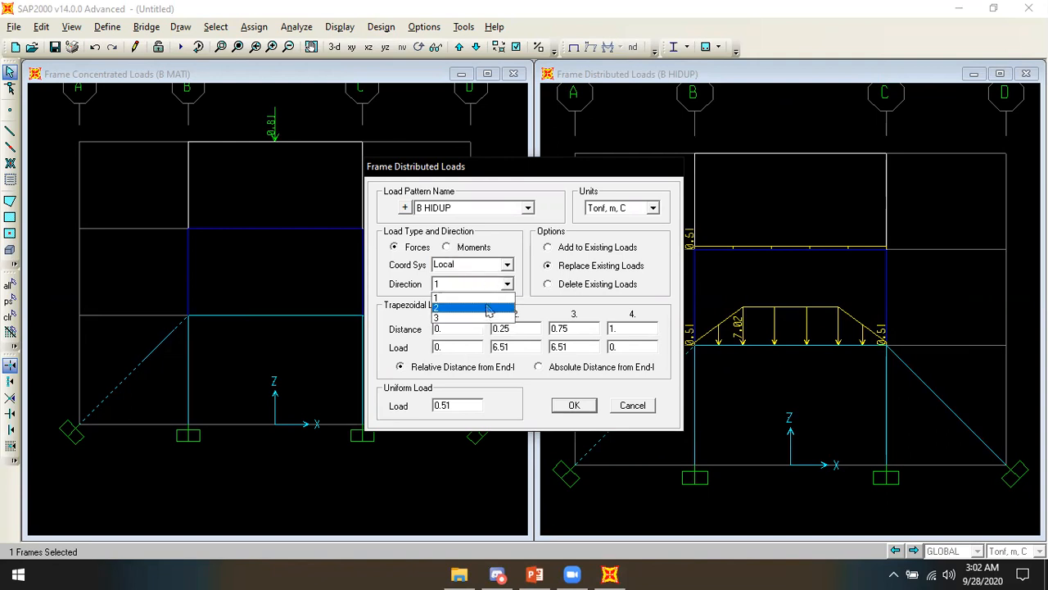
click(488, 308)
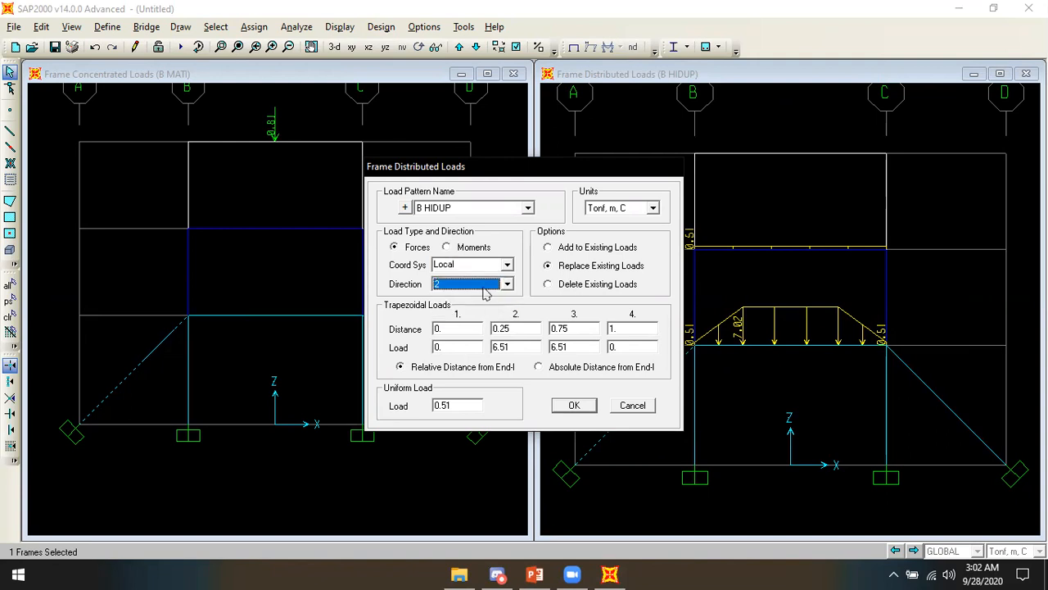
Step: Switch the distributed load to absolute distances from End-I and set the second and third trapezoidal loads to 0
click(521, 336)
click(538, 366)
click(493, 370)
click(552, 368)
click(530, 351)
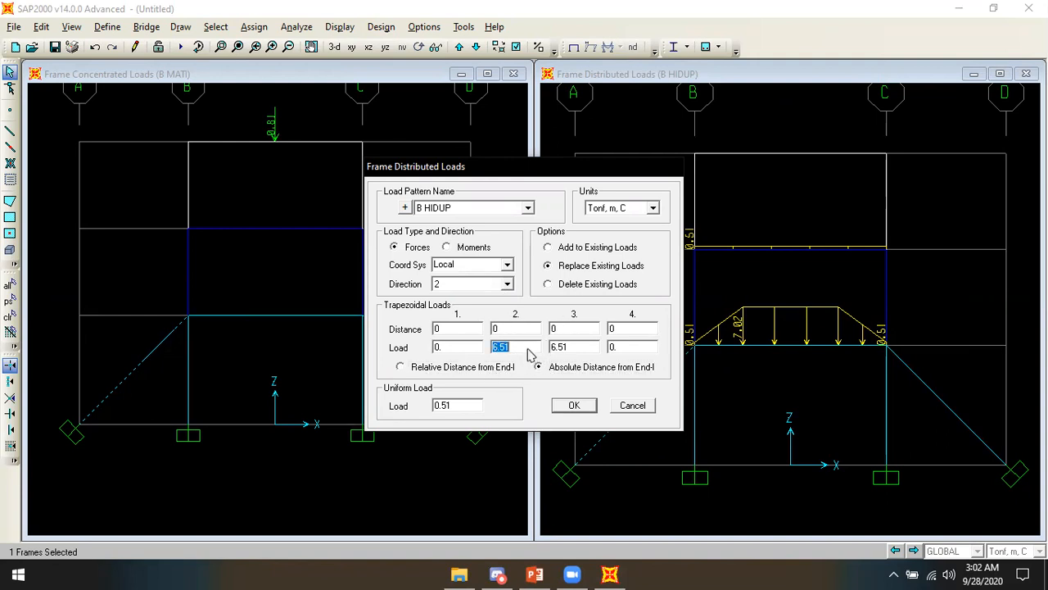
text(0)
click(566, 349)
text(0)
Step: Apply the uniform load of 0.51 to the sloped member between grids A and B and inspect its direction
click(464, 404)
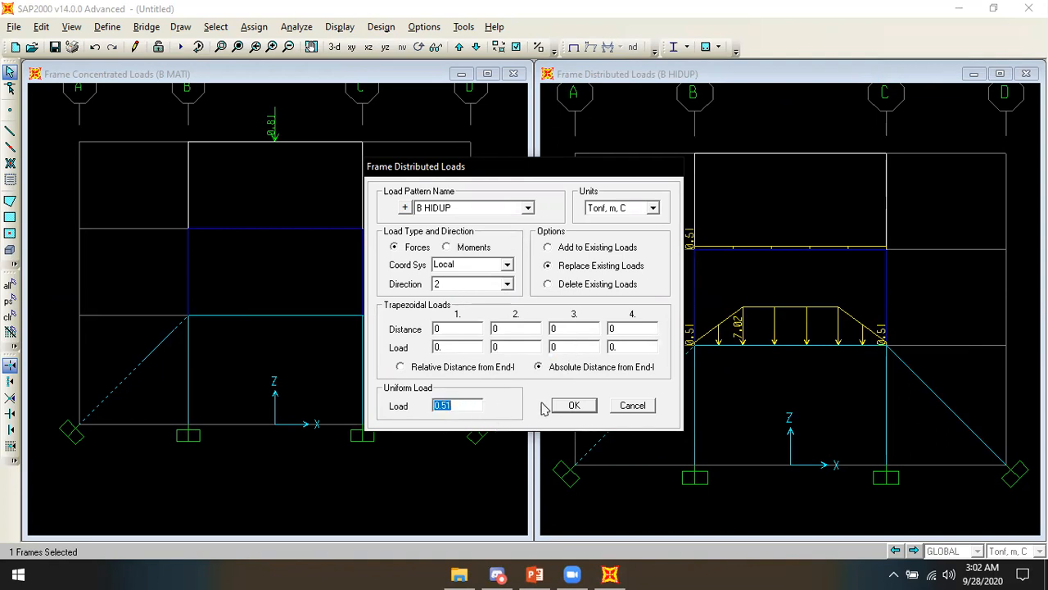
click(574, 405)
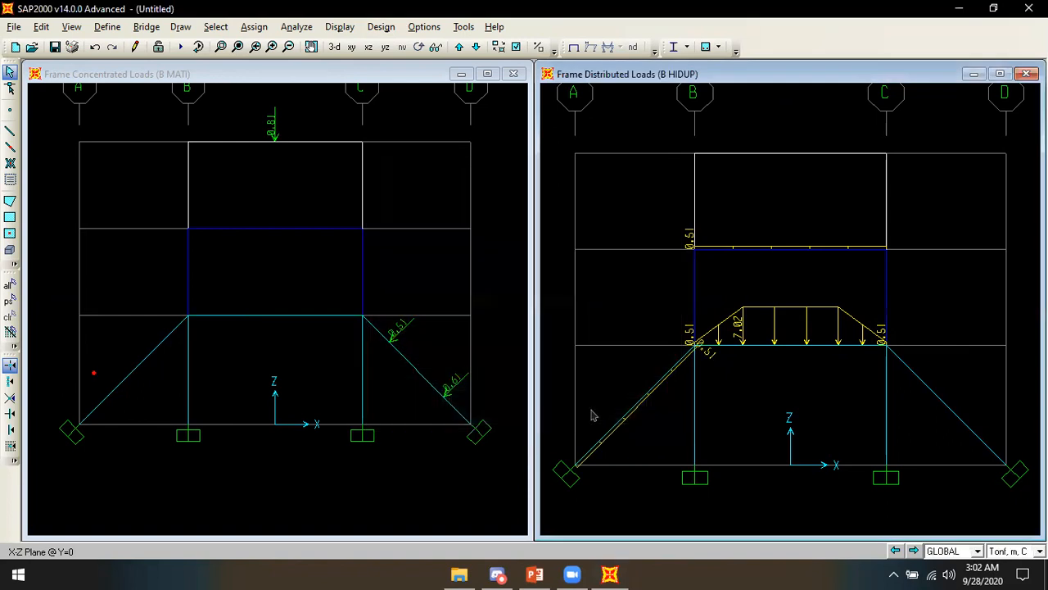
scroll(703, 366, up, 4)
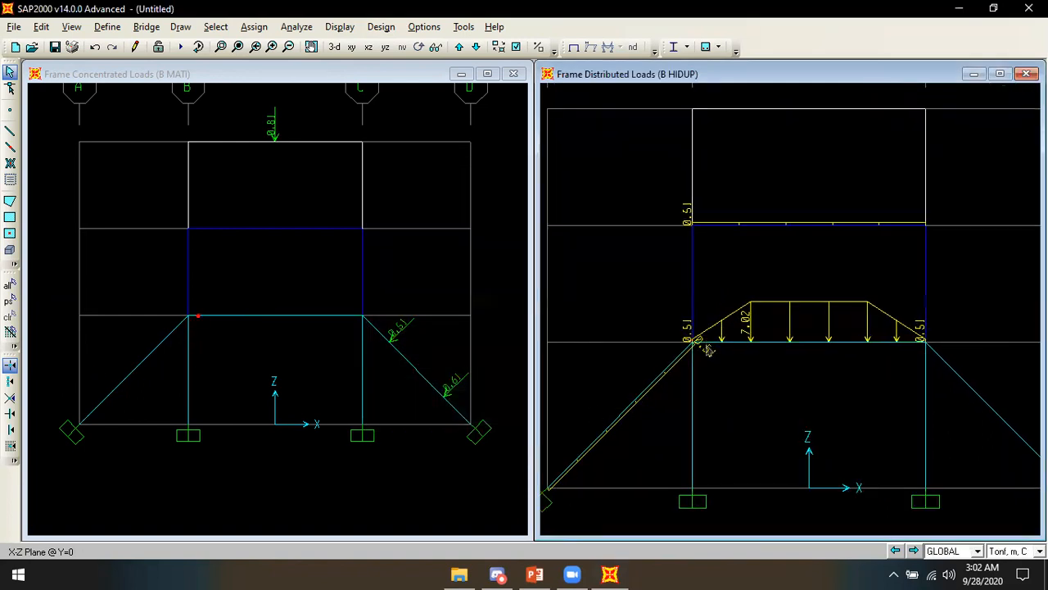
Step: Check the load on the sloped member between grids A and B, and undo its distributed load assignment
scroll(703, 366, up, 4)
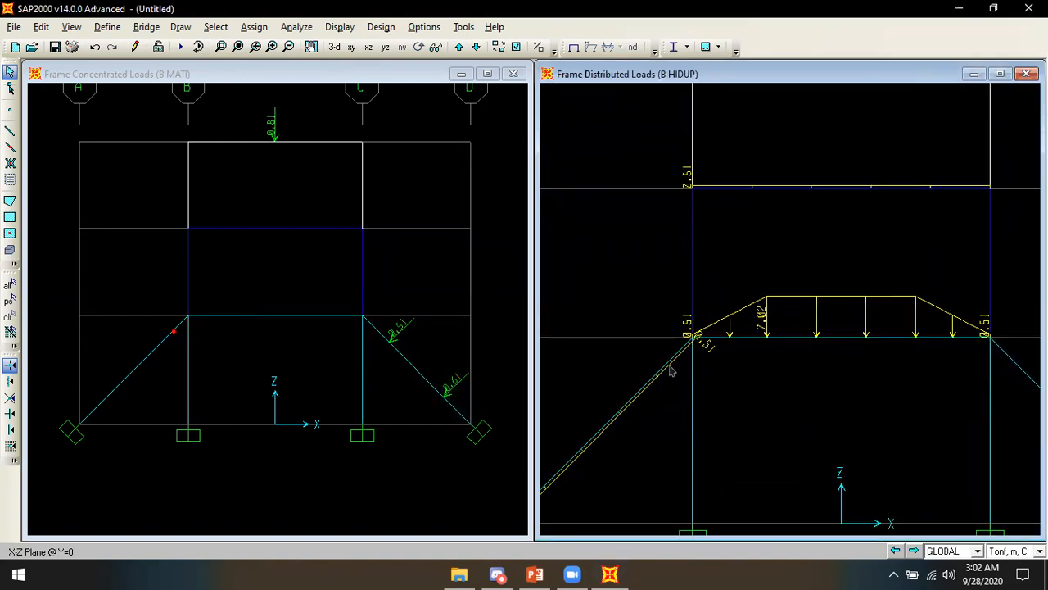
scroll(681, 359, up, 3)
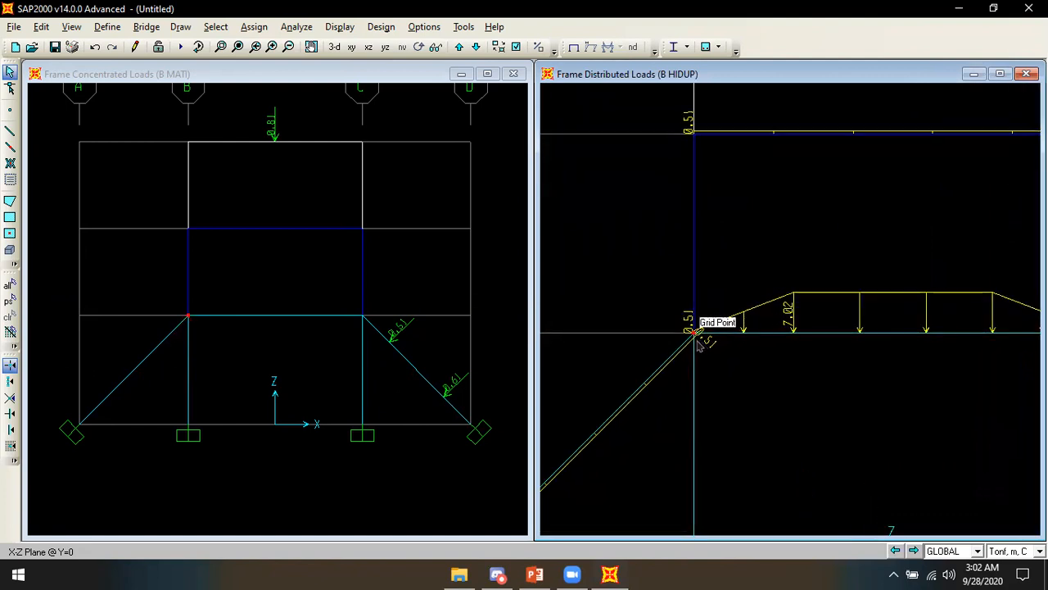
scroll(695, 339, up, 2)
scroll(696, 339, down, 4)
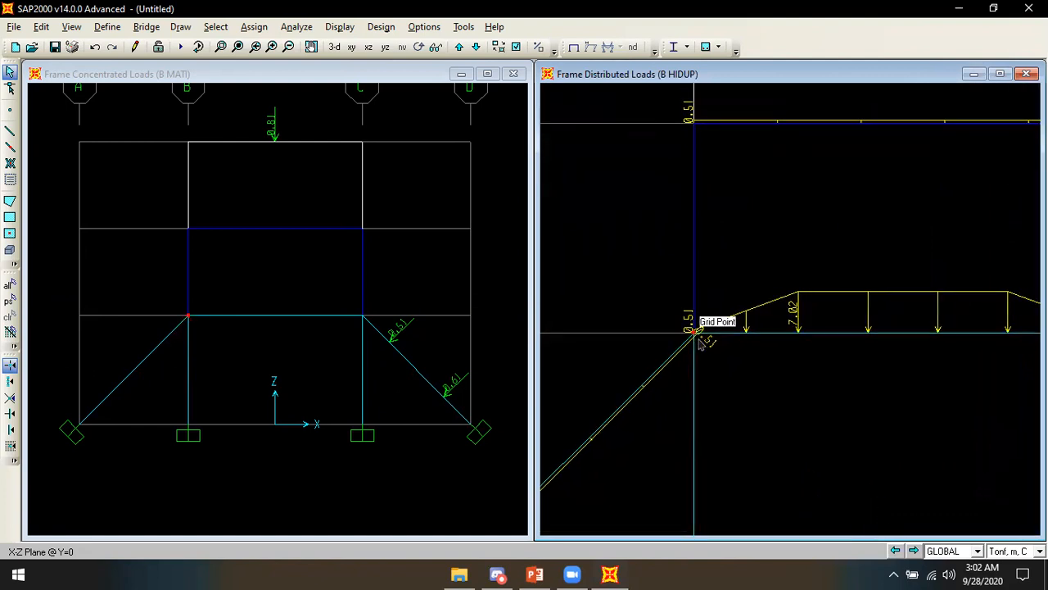
scroll(647, 385, down, 4)
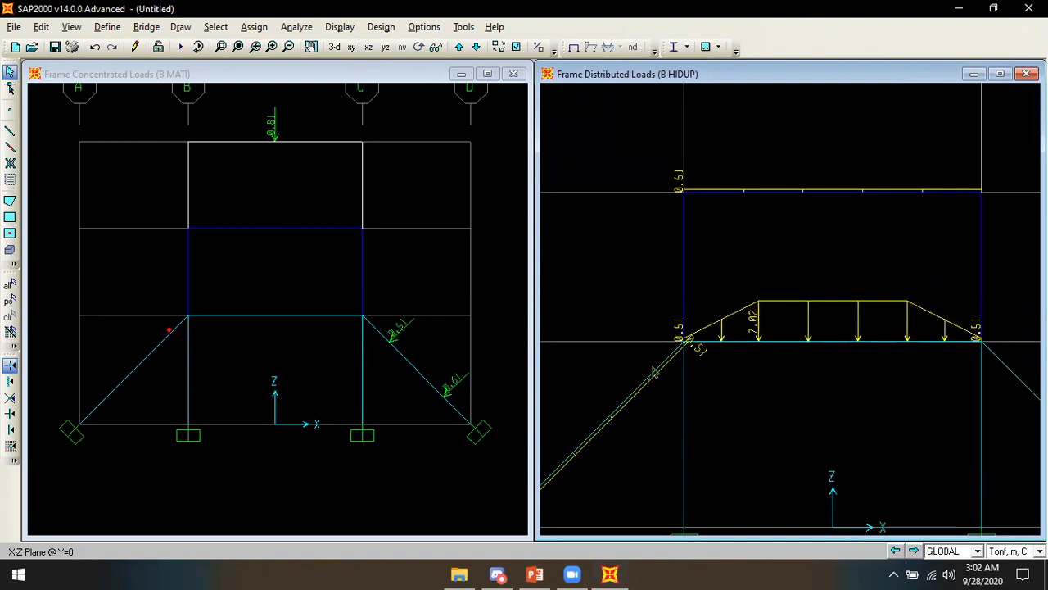
scroll(652, 370, down, 4)
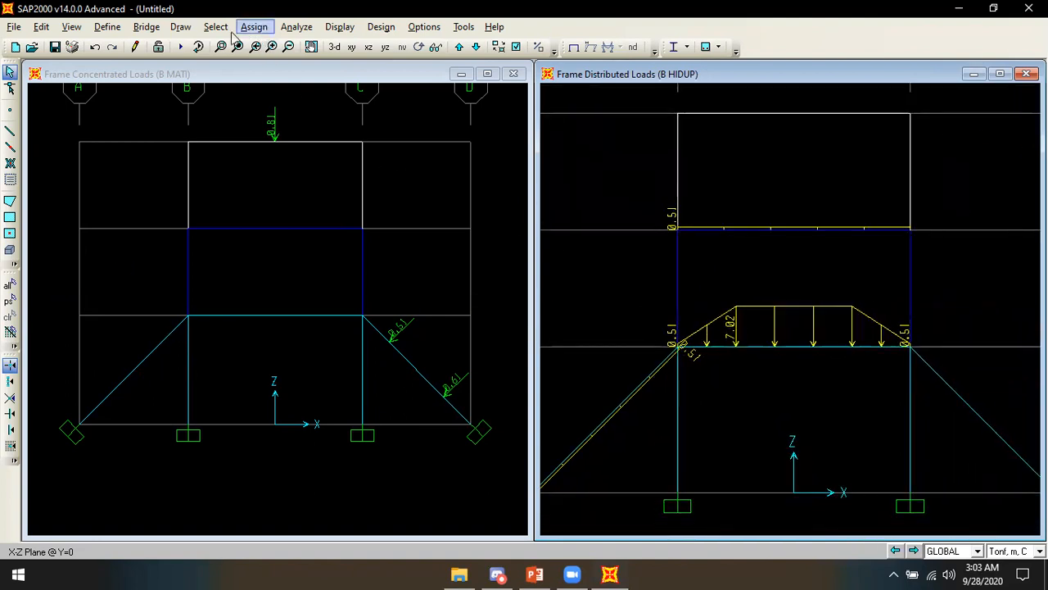
click(95, 47)
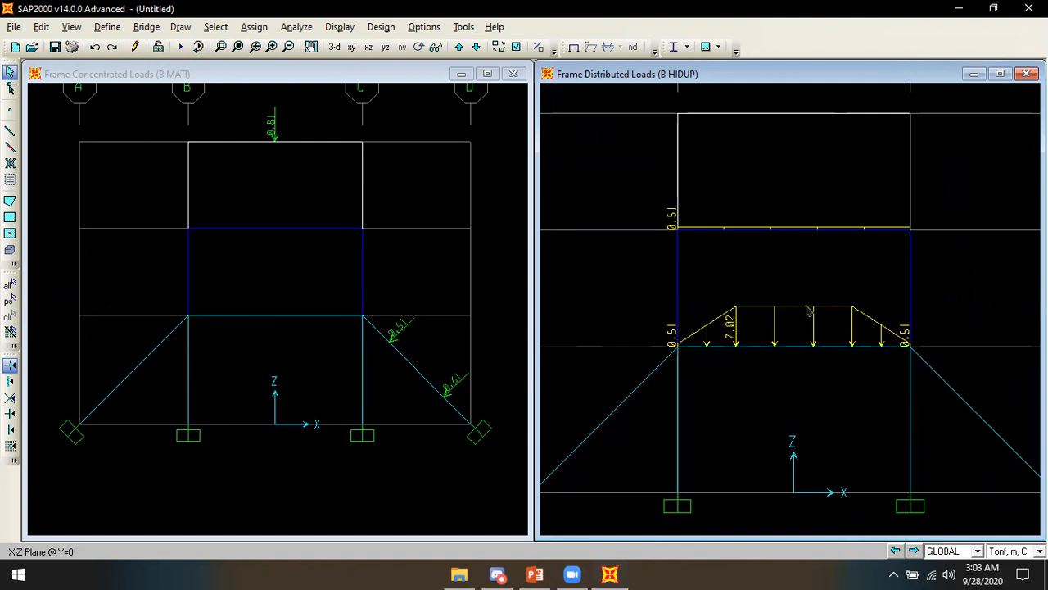
Step: Start a B HIDUP distributed load on the lower horizontal beam between grids B and C with the uniform load set to 0
click(799, 346)
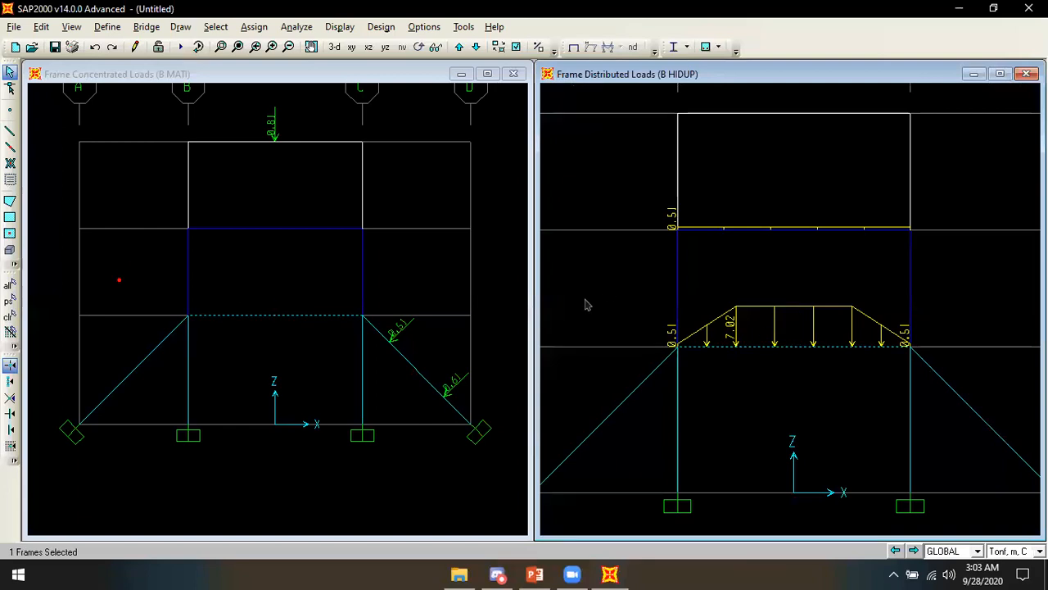
click(254, 26)
mouse_move(323, 209)
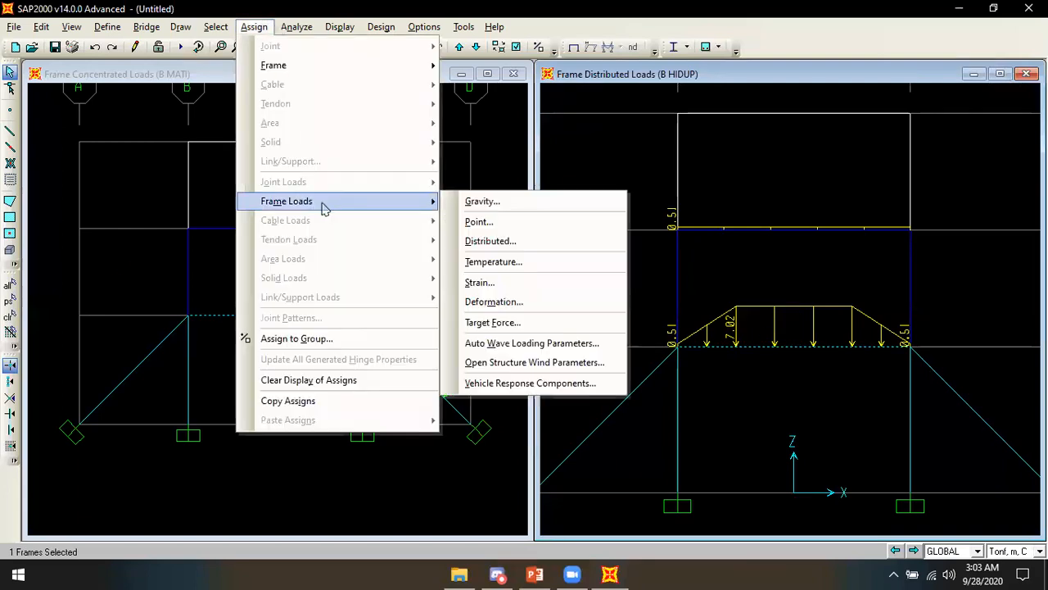
click(524, 240)
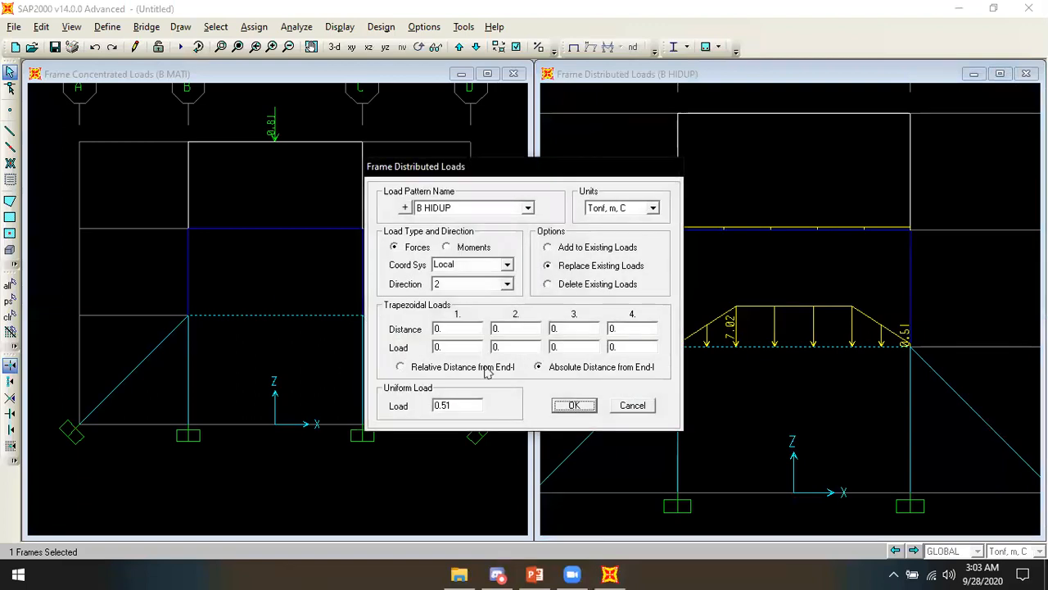
double_click(459, 407)
text(0)
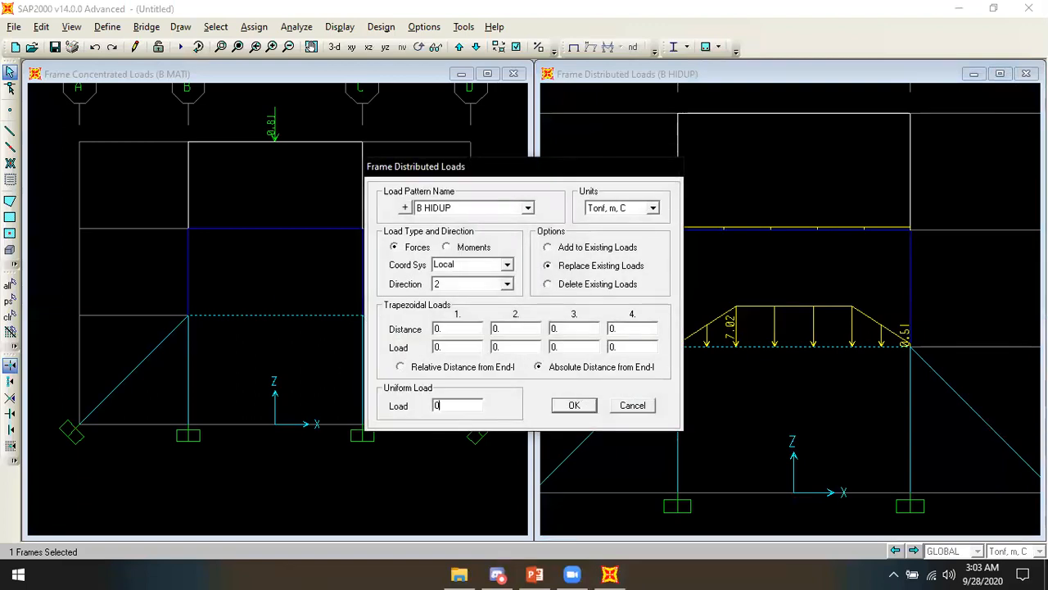
Step: Set the horizontal beam's distributed load to the GLOBAL coordinate system in the Gravity direction
click(484, 211)
click(484, 212)
click(483, 212)
click(480, 231)
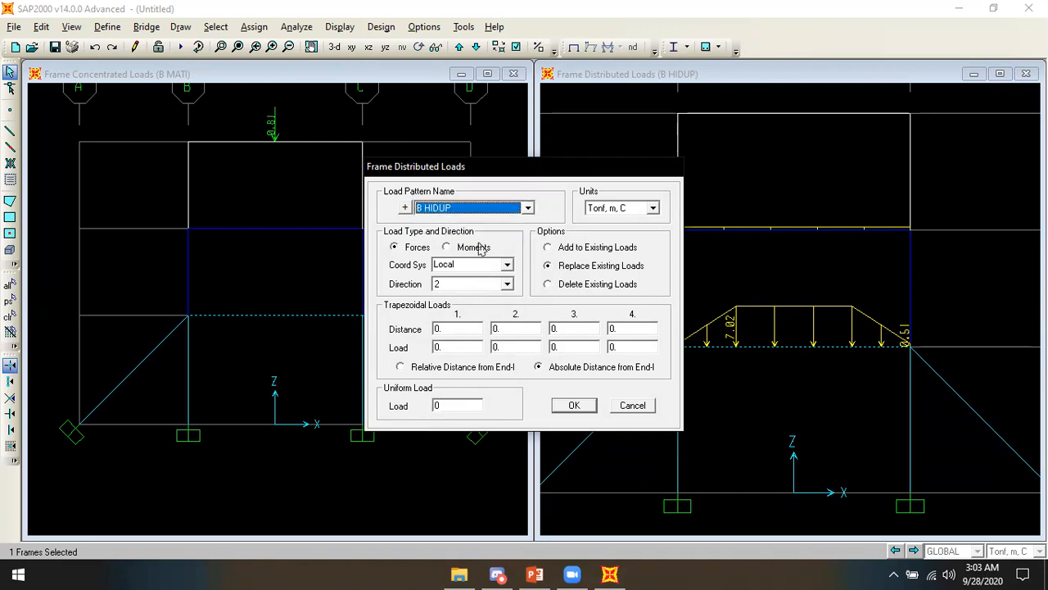
click(488, 268)
click(506, 266)
click(491, 279)
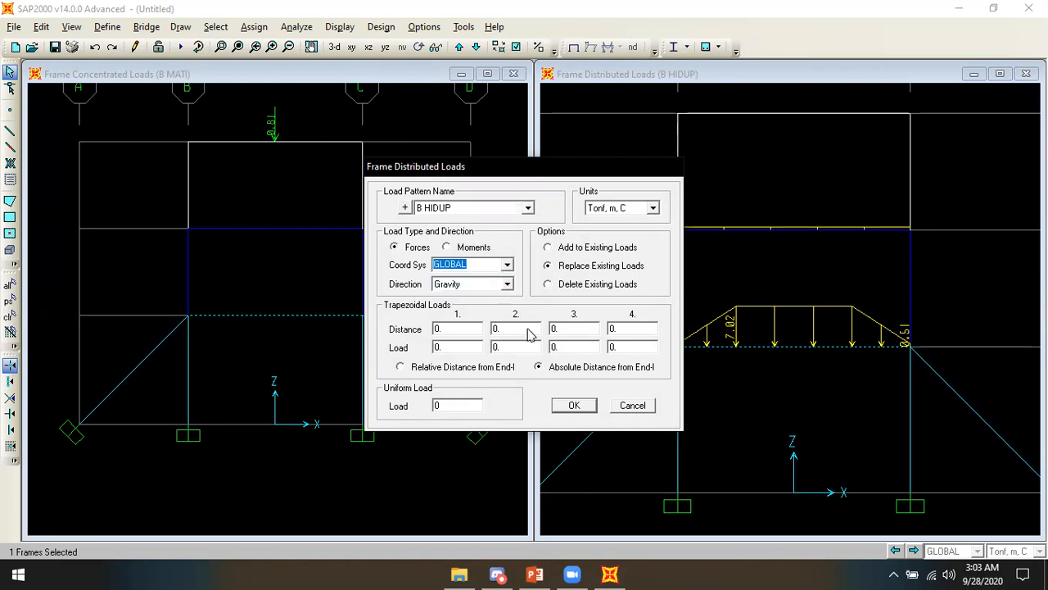
Step: Use relative distances from End-I and apply trapezoidal loads of 6.51 at 0.25 and 0.75 to the horizontal beam
click(525, 330)
click(477, 368)
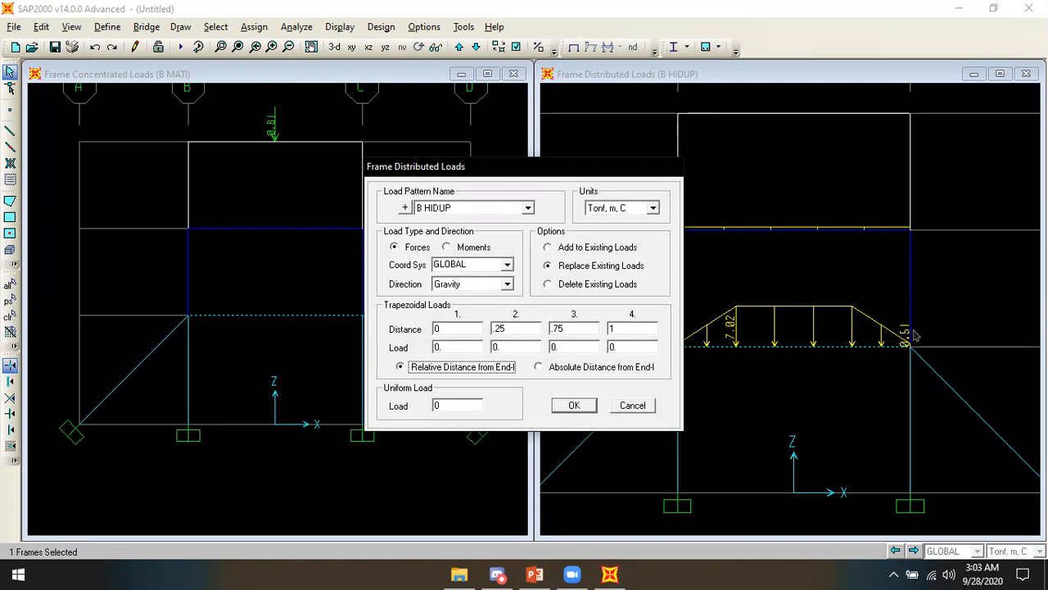
click(512, 349)
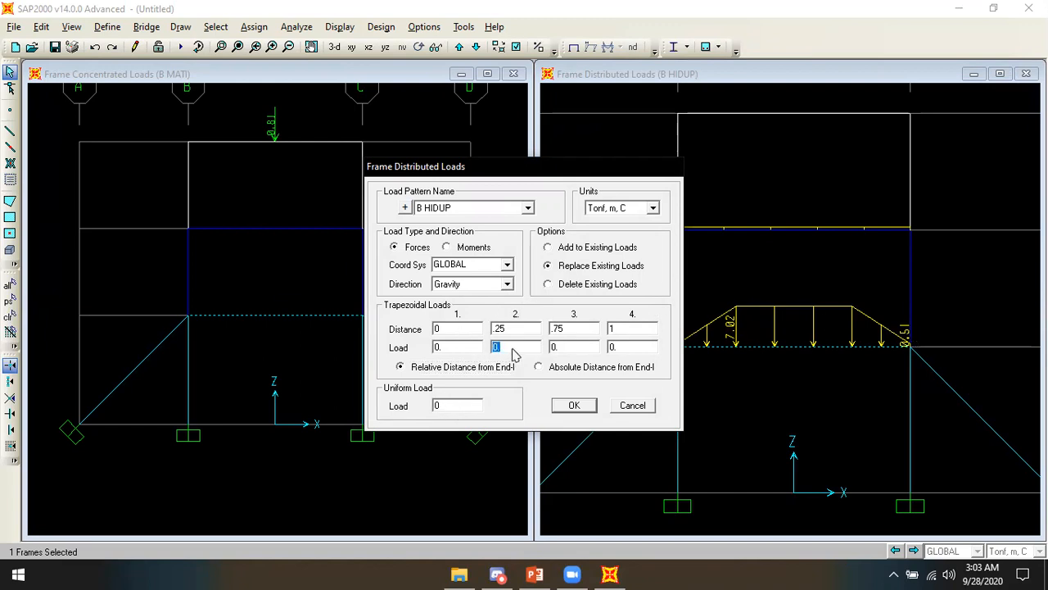
text(6.51)
click(569, 348)
text(0)
key(BackSpace)
text(6)
click(573, 404)
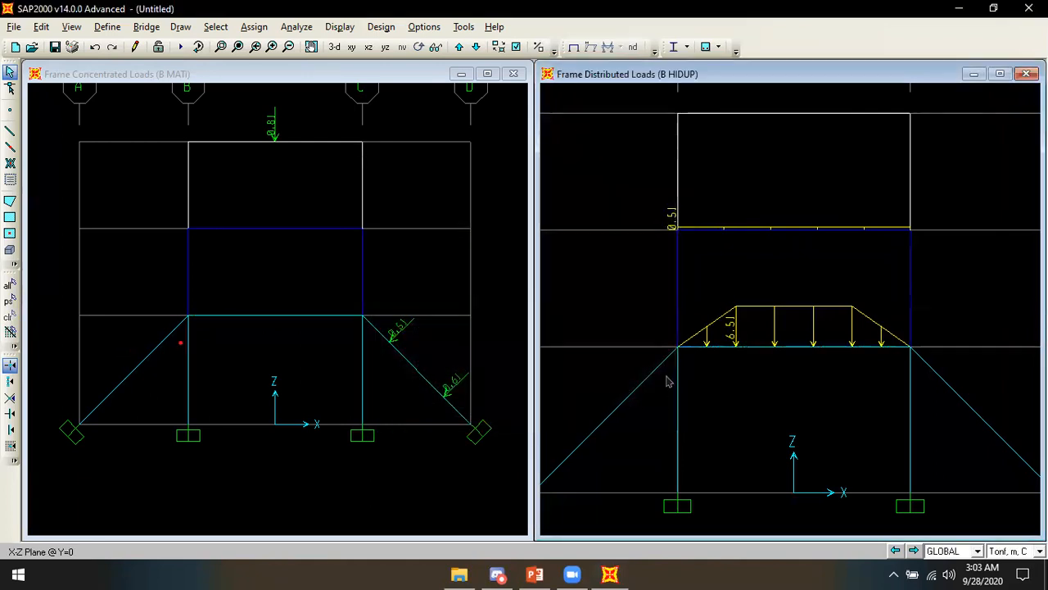
Step: Start a B HIDUP distributed load on the sloped member between grids A and B, using Local coordinates in direction 2
click(661, 371)
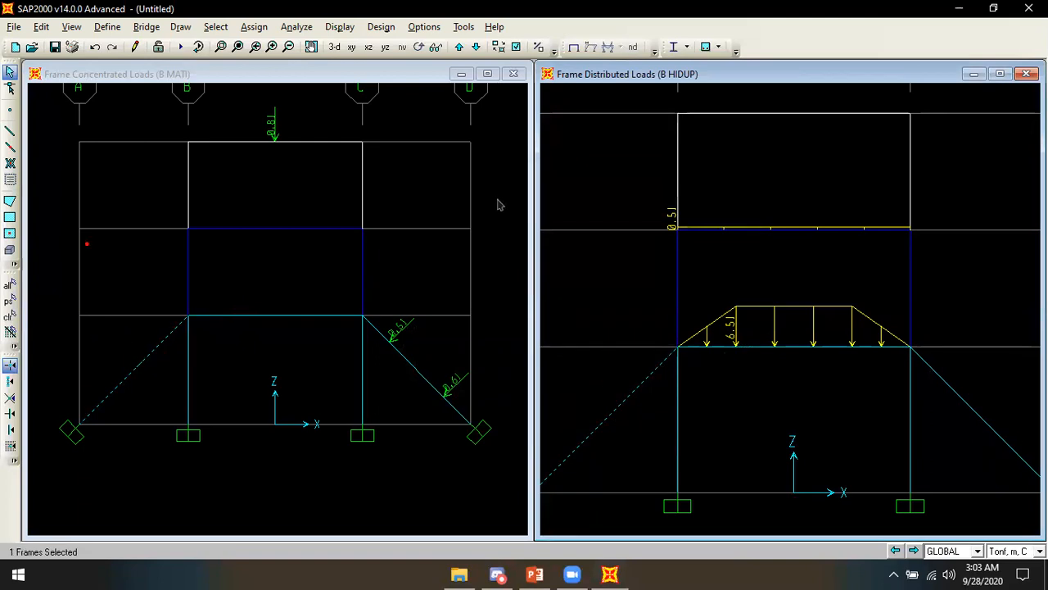
click(254, 26)
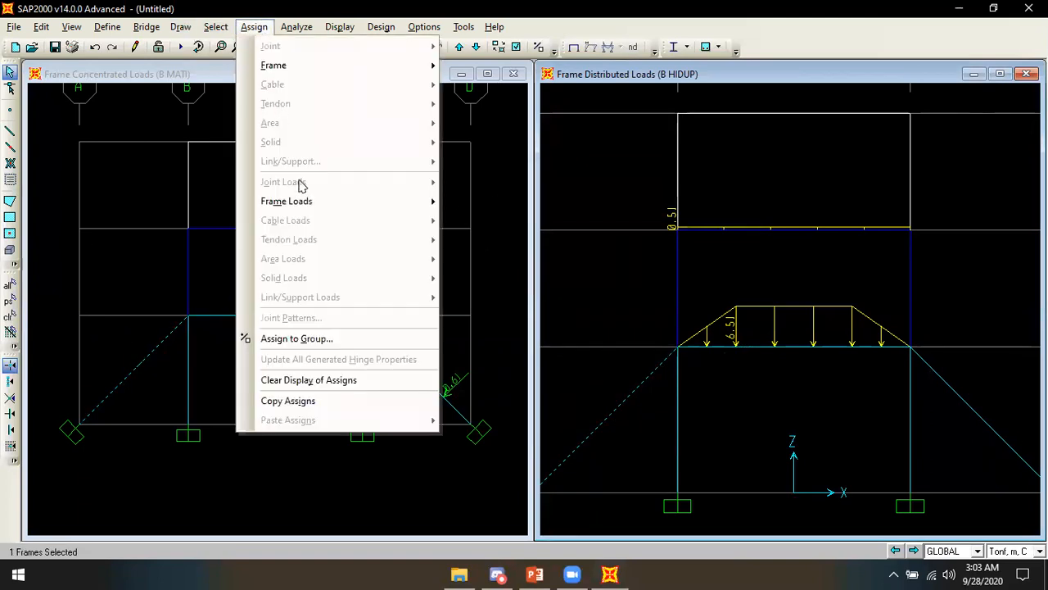
mouse_move(299, 202)
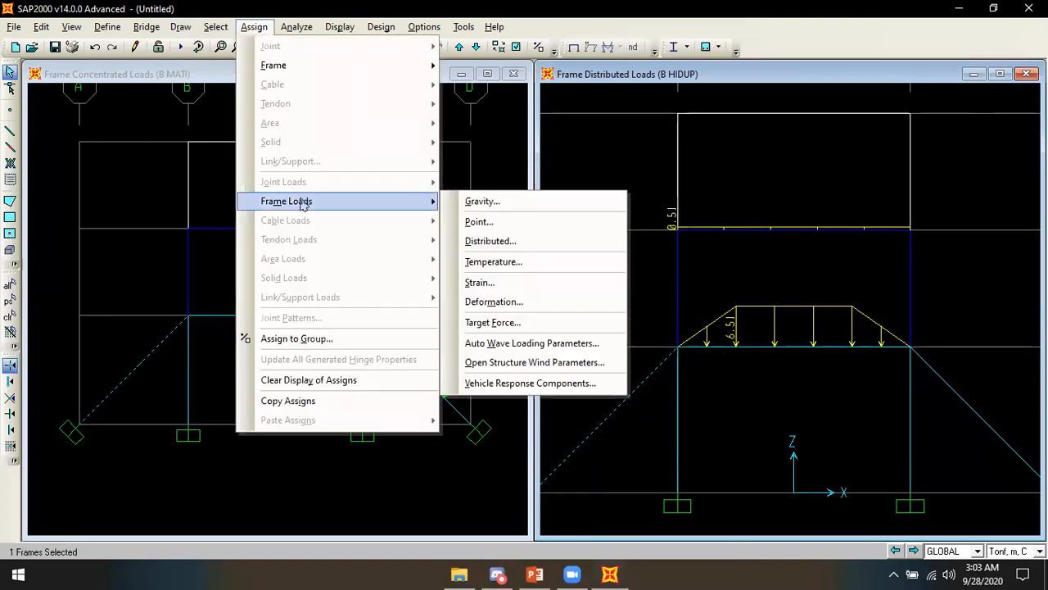
click(533, 243)
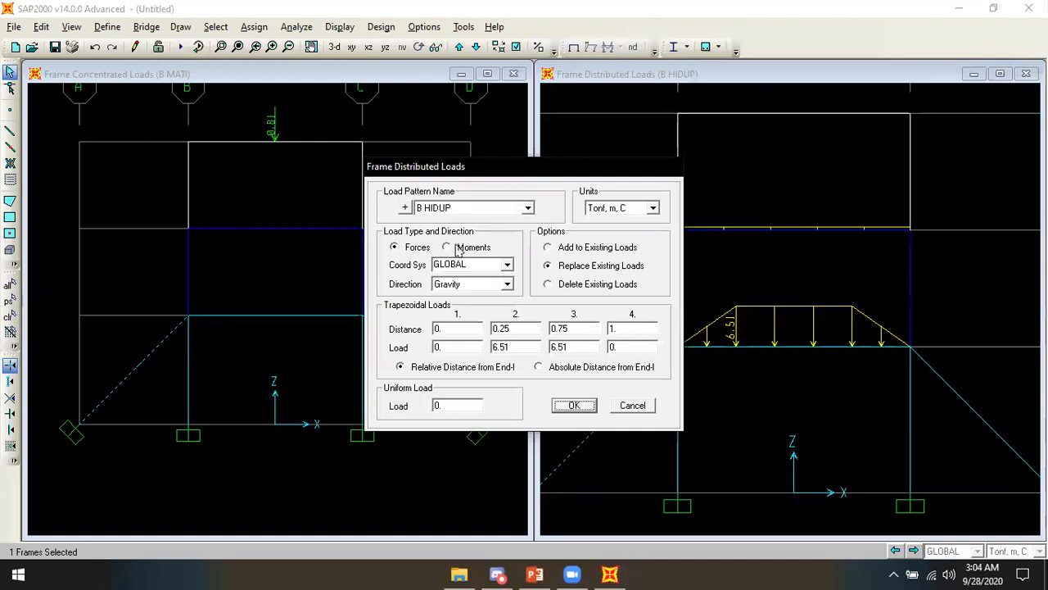
click(466, 267)
click(507, 265)
click(491, 287)
click(508, 284)
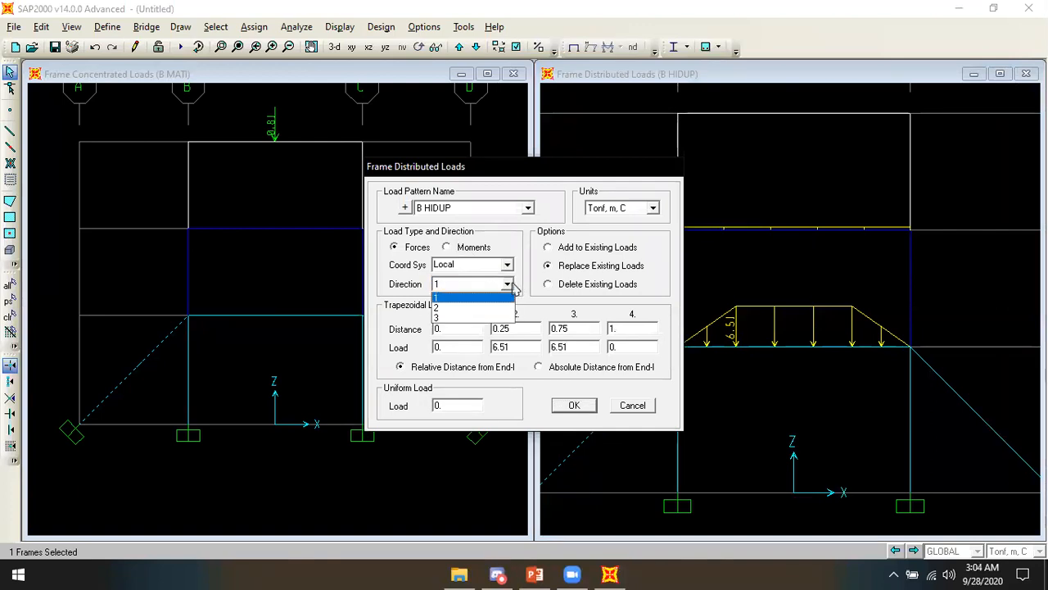
click(501, 308)
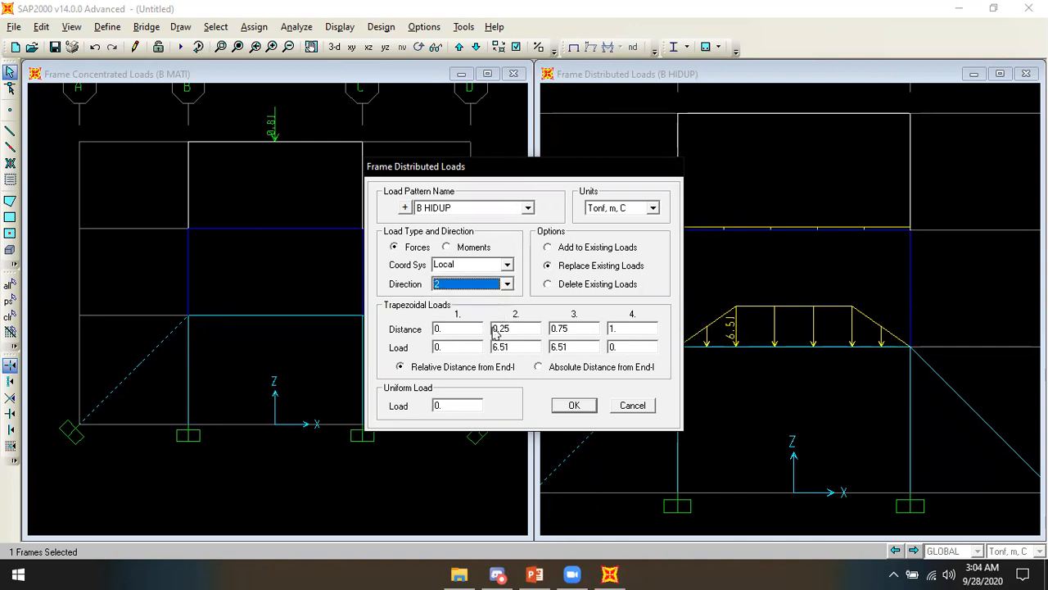
Step: Set the second and third trapezoidal distances and loads to 0 and apply a uniform load of 0.51 to the sloped member
click(558, 369)
click(516, 368)
double_click(515, 348)
text(0)
double_click(516, 329)
text(0)
double_click(573, 328)
text(0)
double_click(559, 347)
text(0)
double_click(461, 406)
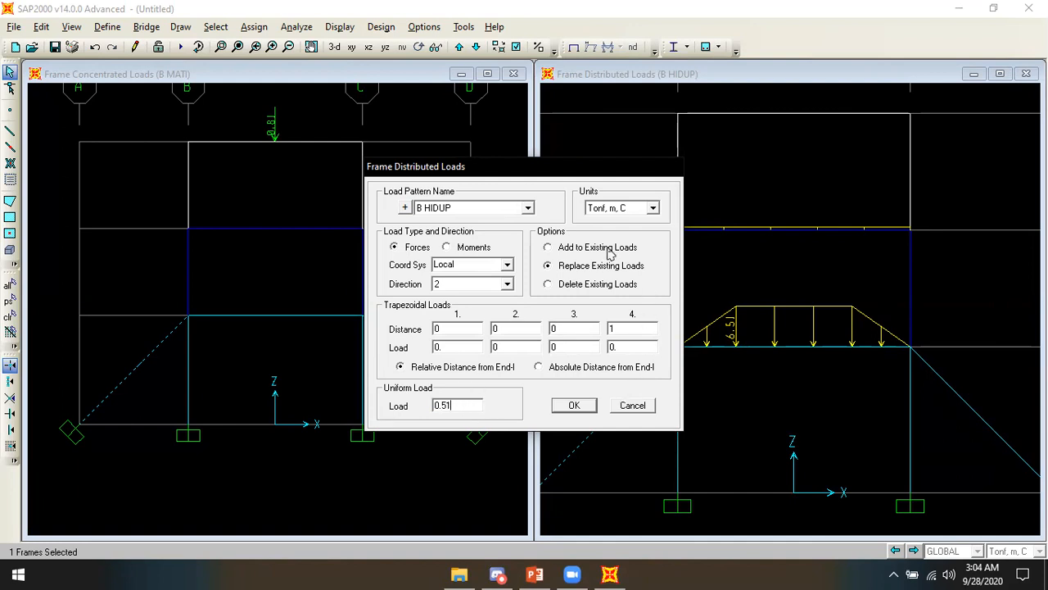
click(571, 405)
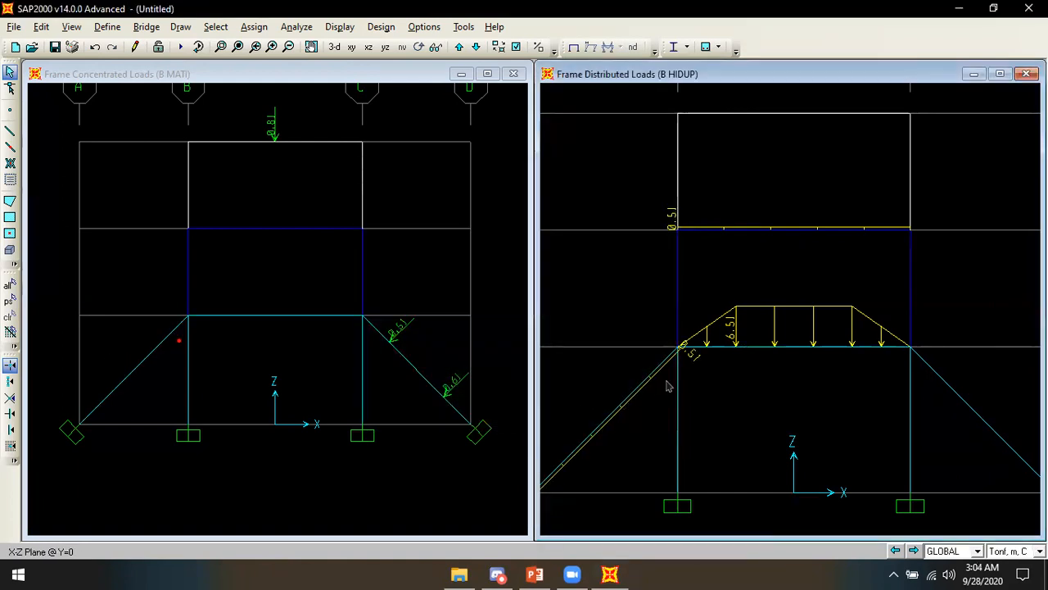
Step: Examine the sloped member's distributed load and its direction up close near the joint at grid B
scroll(680, 352, up, 4)
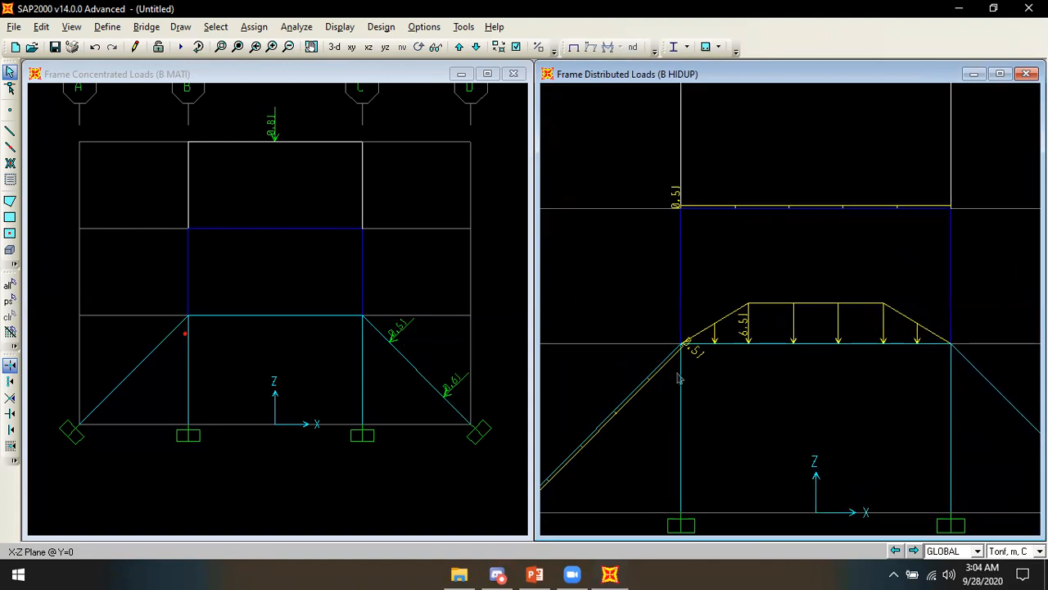
scroll(681, 351, up, 5)
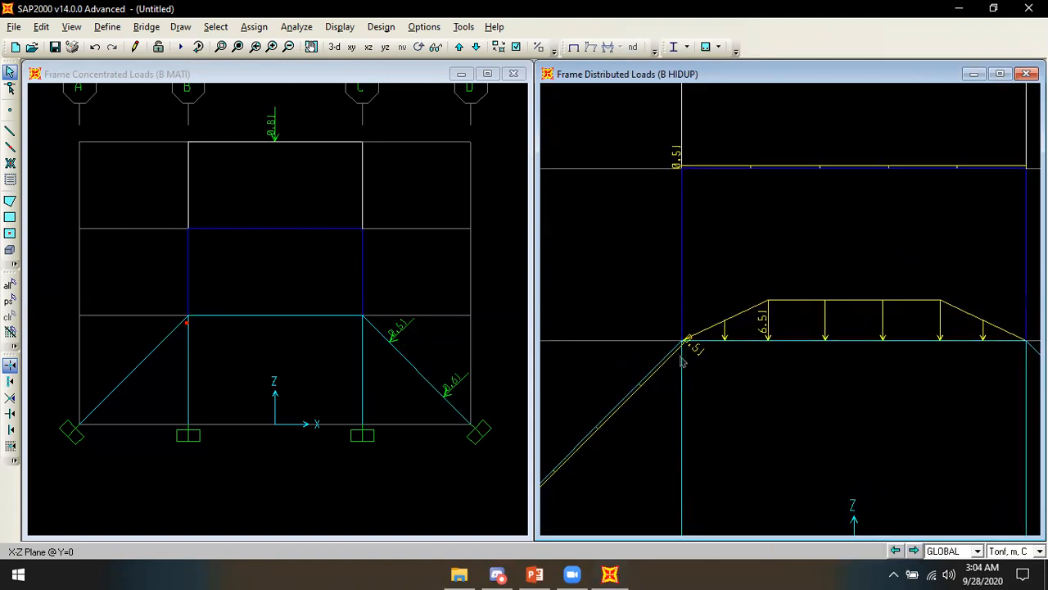
scroll(680, 361, up, 1)
scroll(681, 361, up, 5)
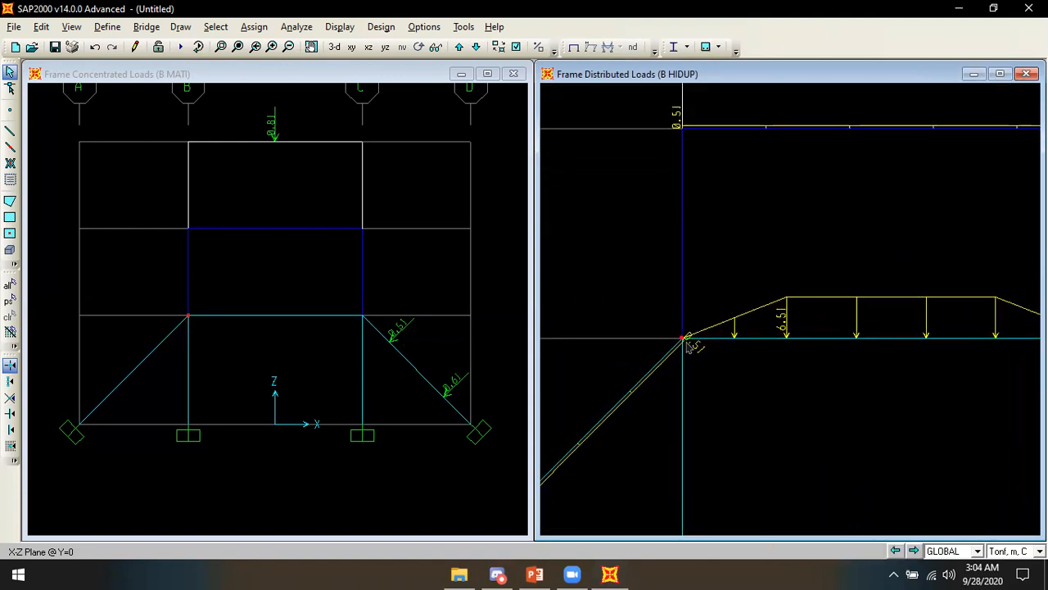
scroll(686, 342, up, 3)
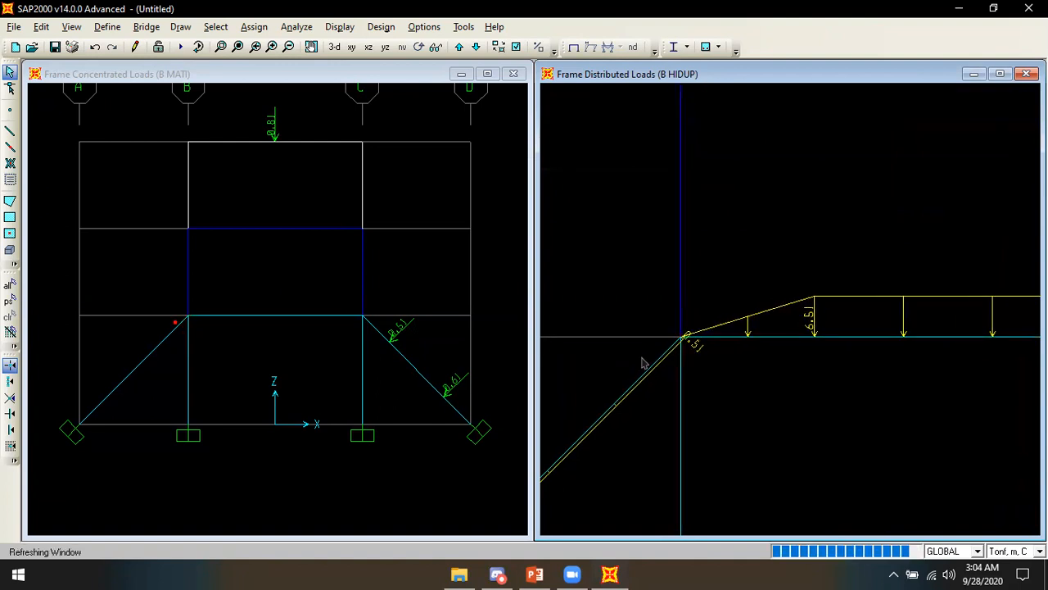
scroll(685, 344, up, 3)
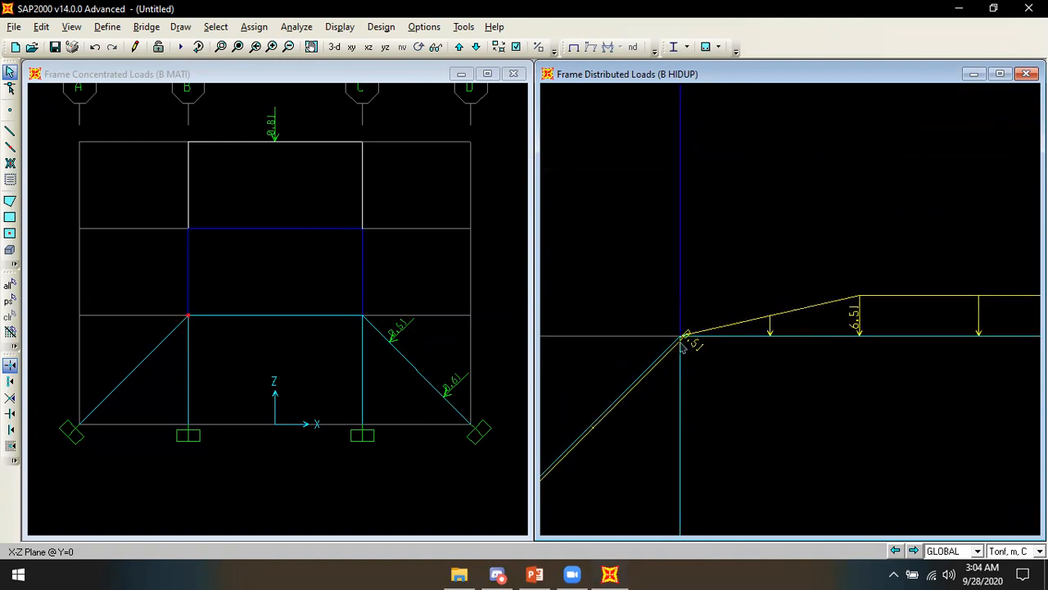
scroll(672, 352, up, 3)
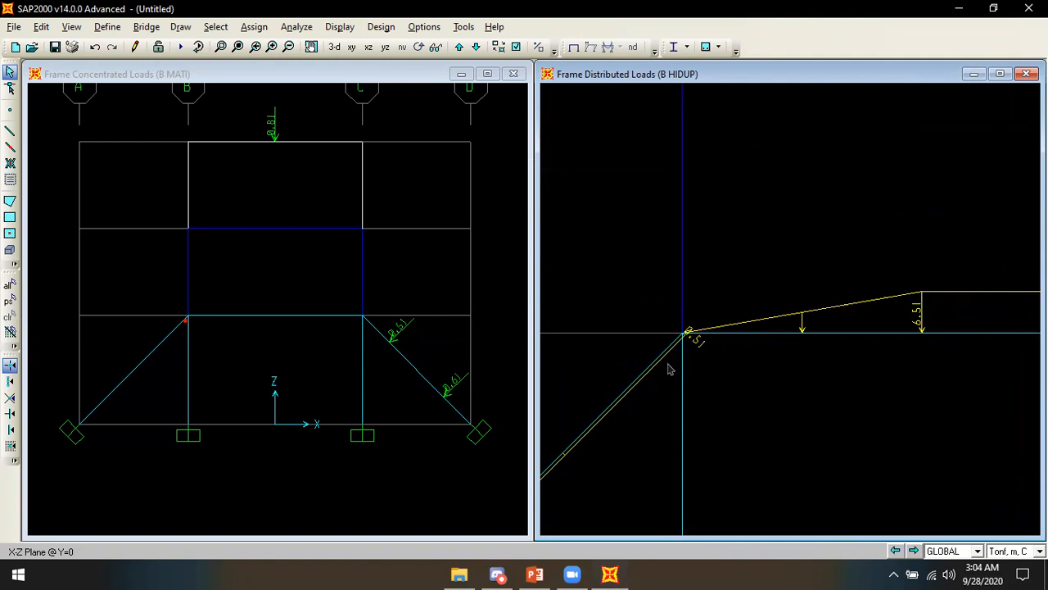
scroll(681, 344, up, 3)
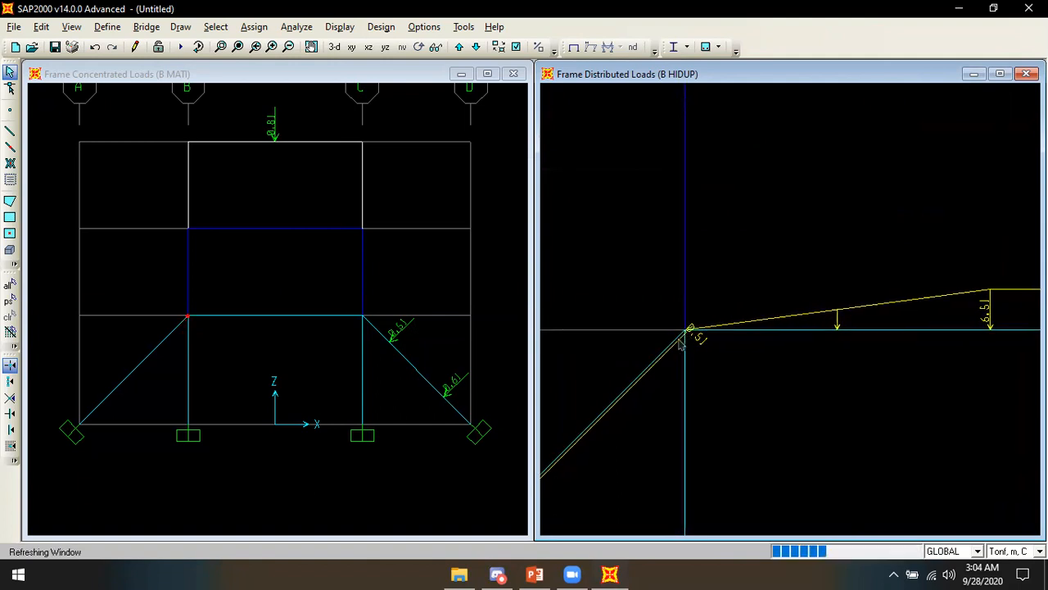
scroll(681, 344, up, 2)
scroll(684, 343, down, 3)
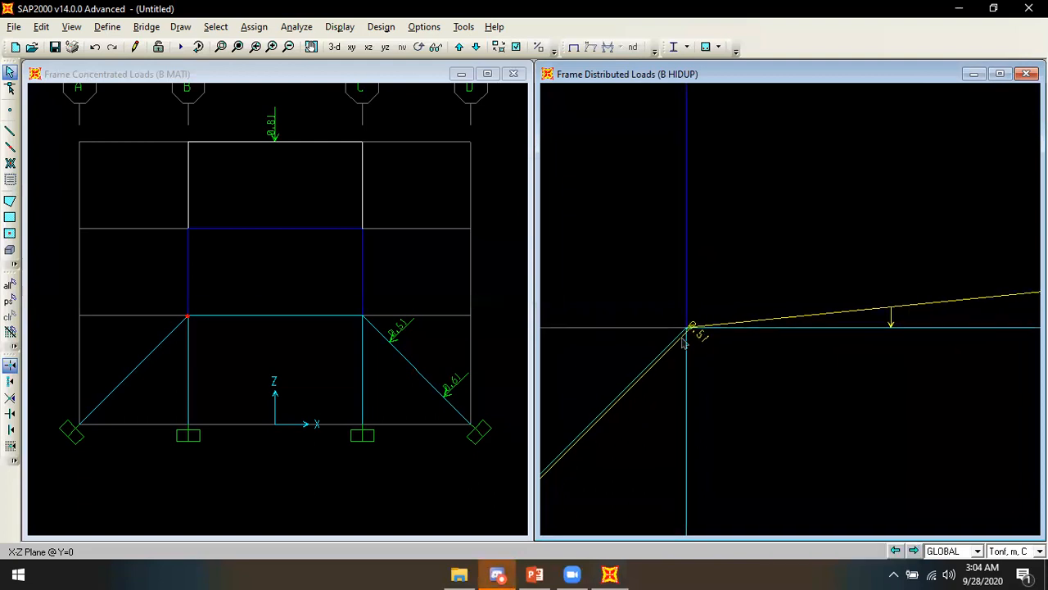
scroll(686, 339, up, 3)
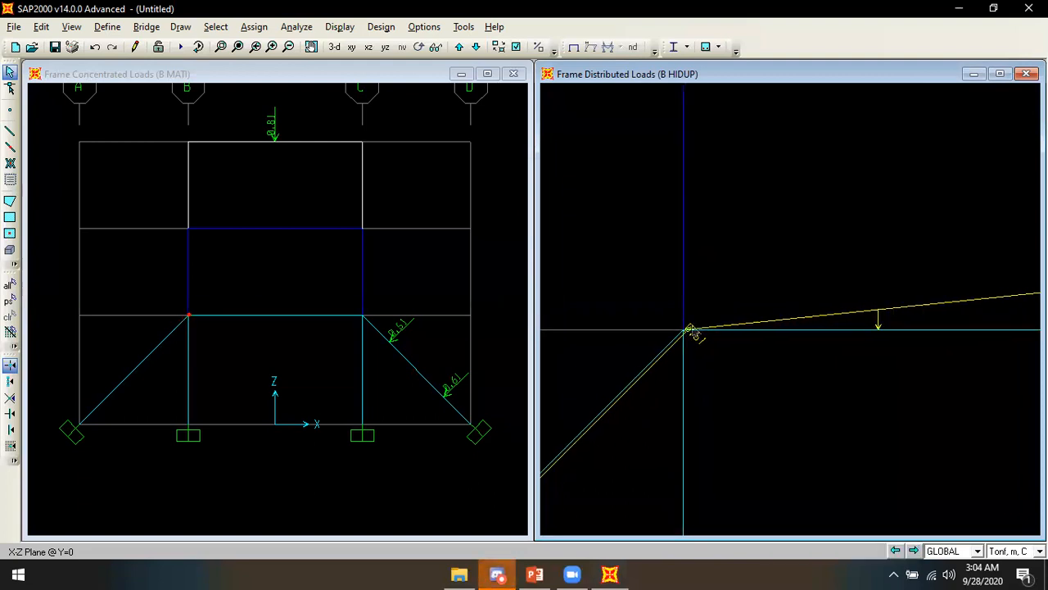
scroll(686, 339, up, 4)
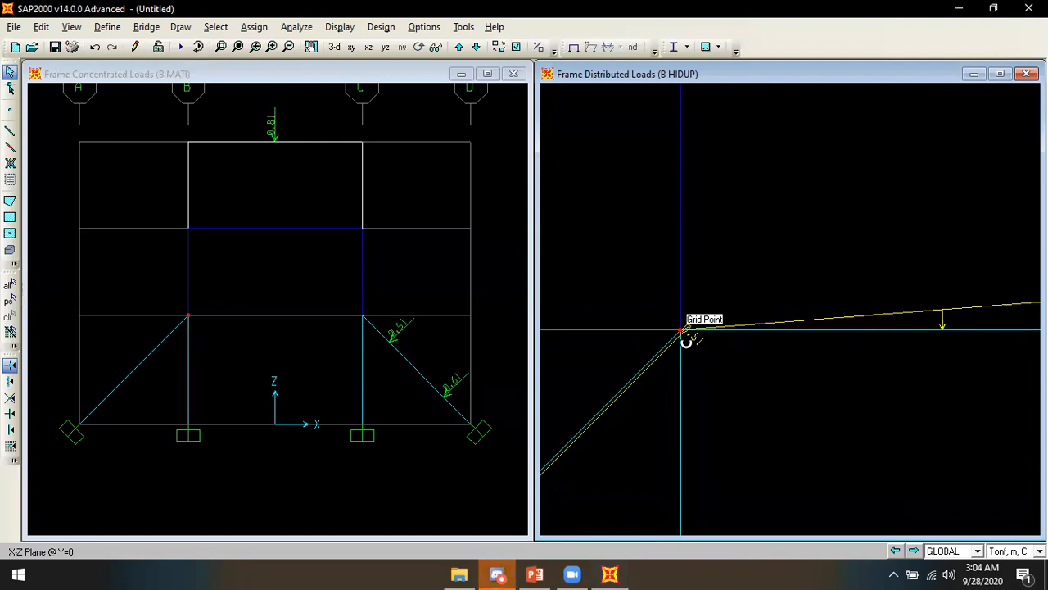
scroll(683, 337, up, 3)
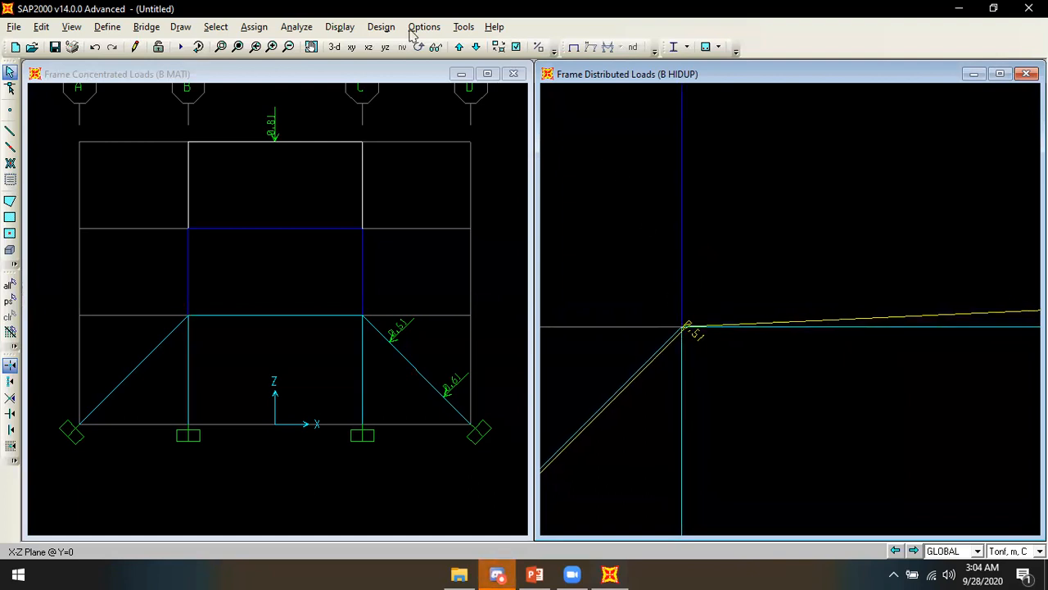
click(273, 47)
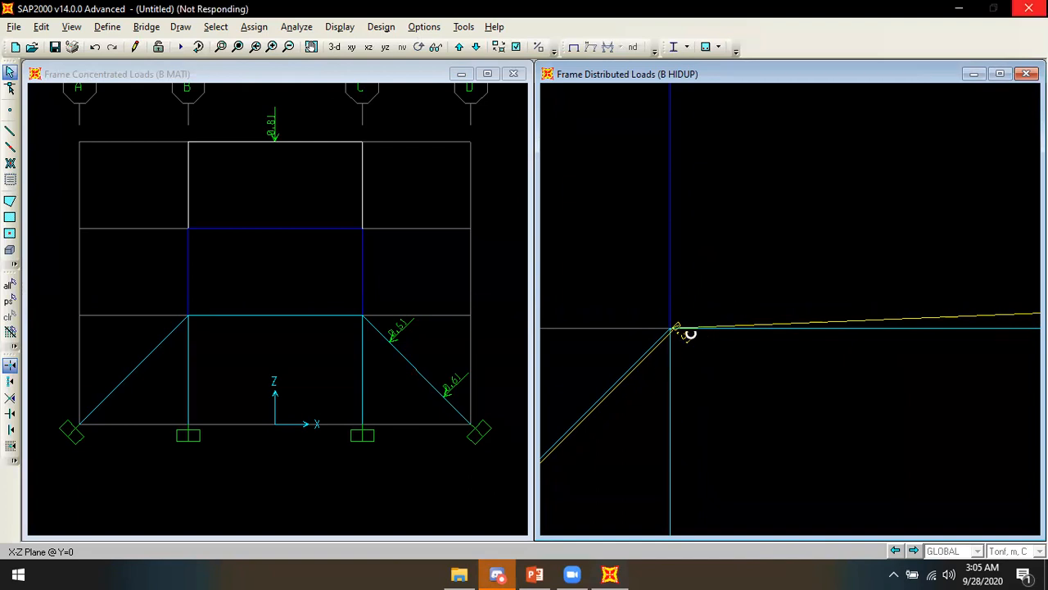
Step: Inspect the distributed load along the sloped member between grids A and B, from close up to its full length
middle_drag(706, 302, 784, 238)
middle_drag(622, 447, 721, 96)
middle_drag(679, 145, 784, 289)
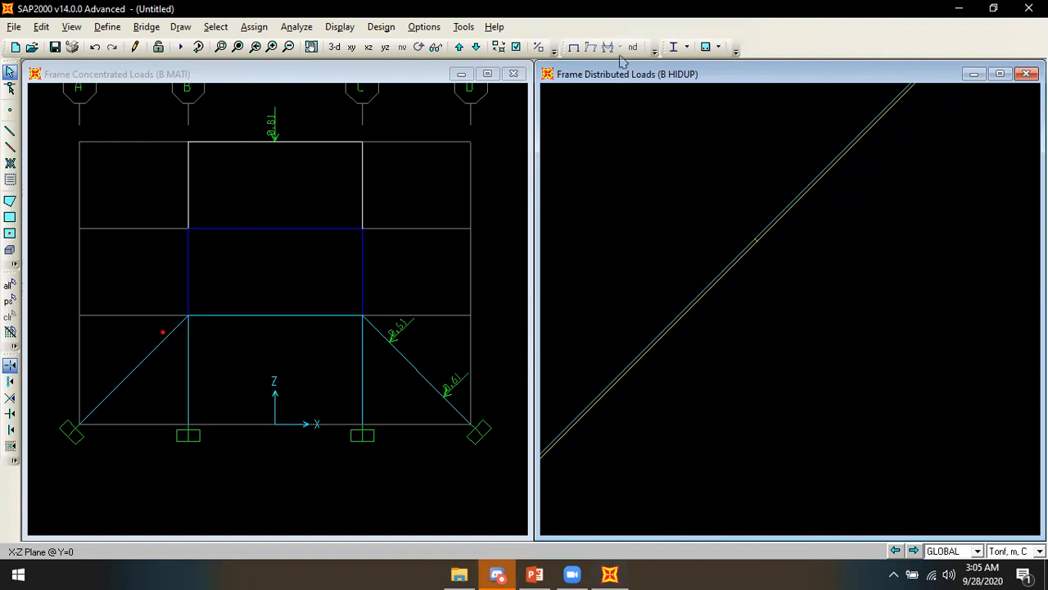
click(290, 47)
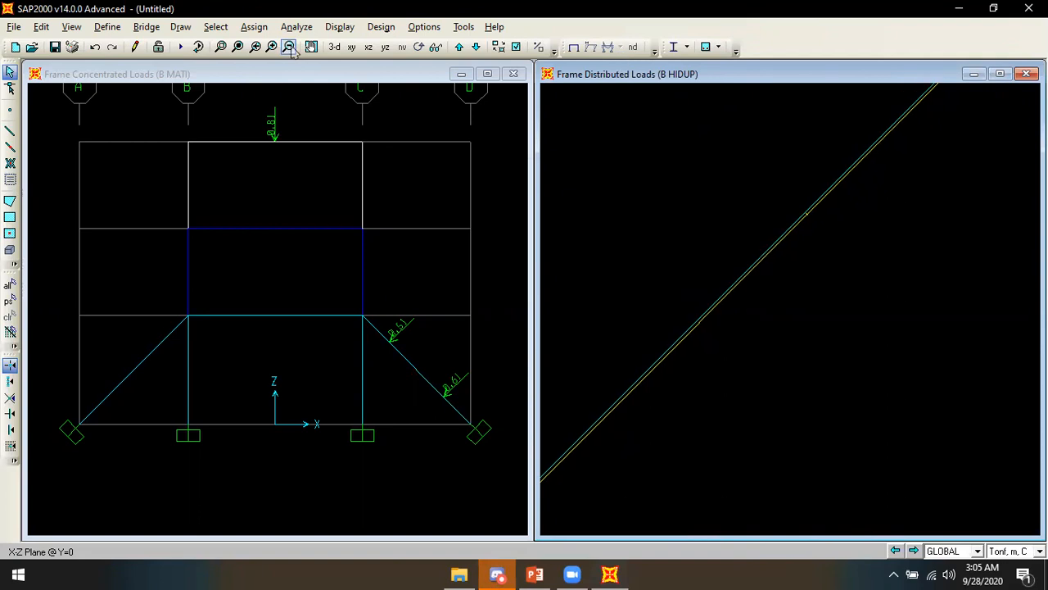
click(291, 47)
click(290, 47)
click(291, 47)
click(290, 47)
click(291, 47)
click(291, 46)
click(291, 47)
click(291, 46)
click(290, 47)
click(291, 46)
click(290, 47)
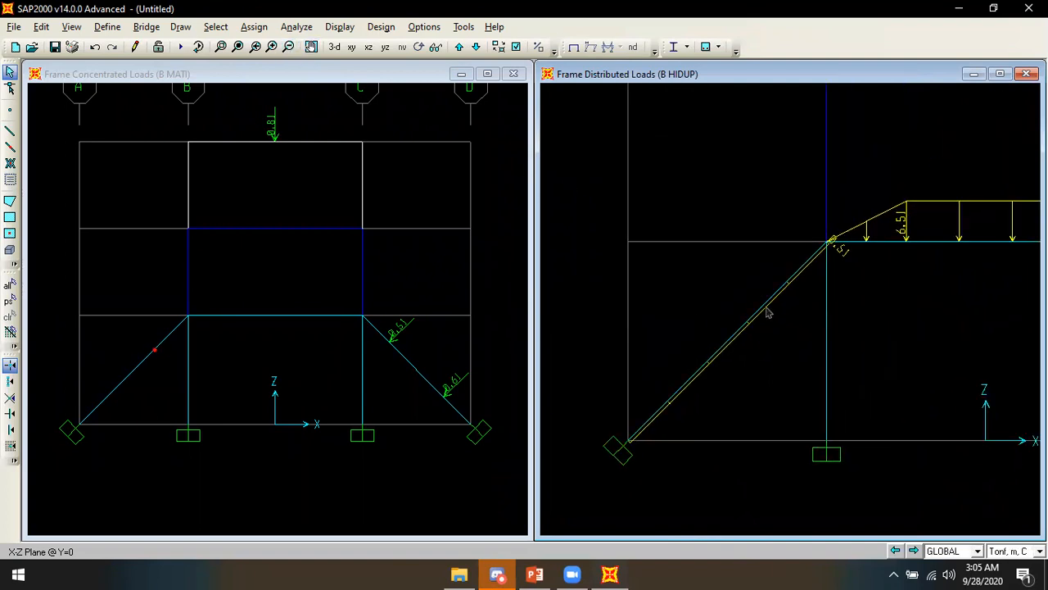
Step: Reverse the B HIDUP load on the sloped member between grids A and B by setting its uniform load to -0.51
click(766, 310)
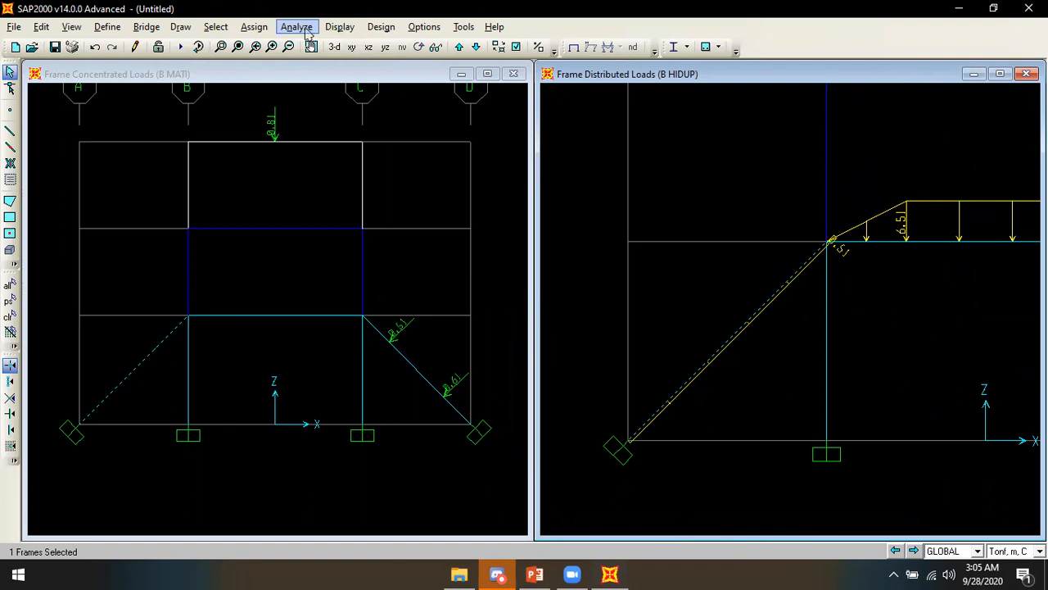
click(264, 31)
mouse_move(270, 201)
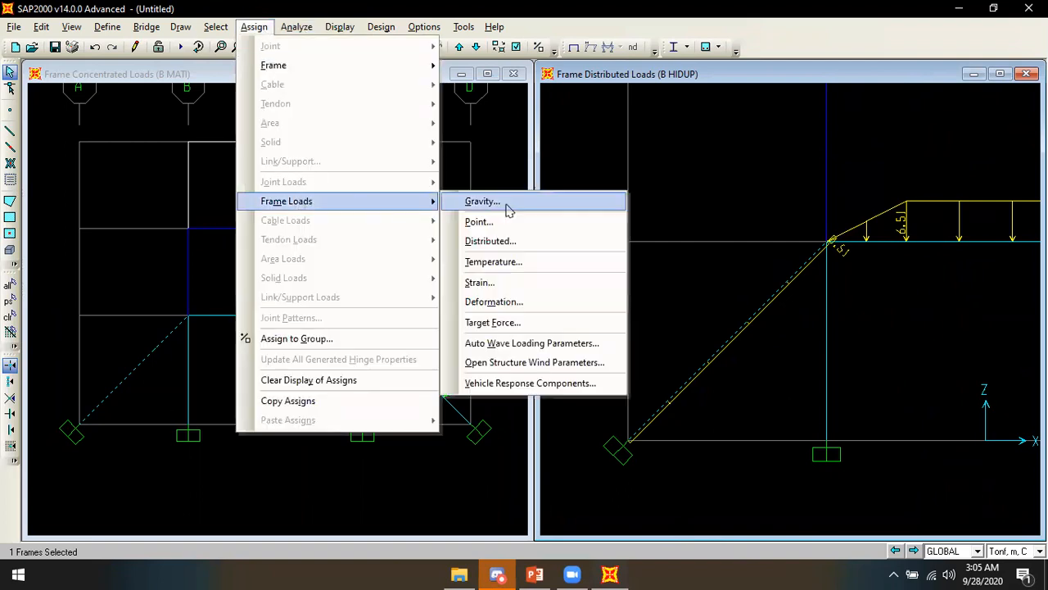
click(555, 251)
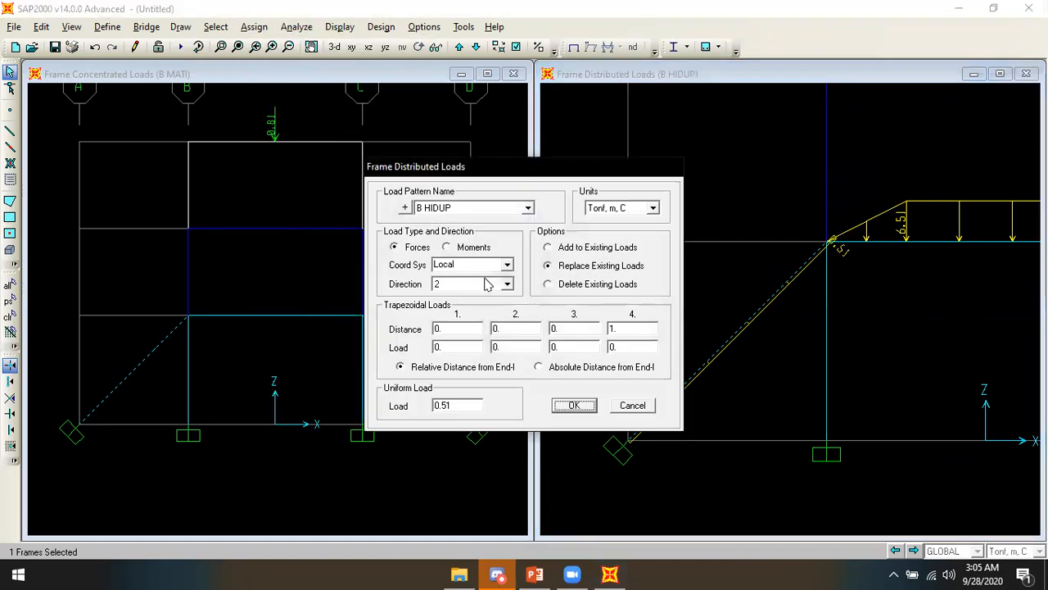
click(436, 405)
click(441, 407)
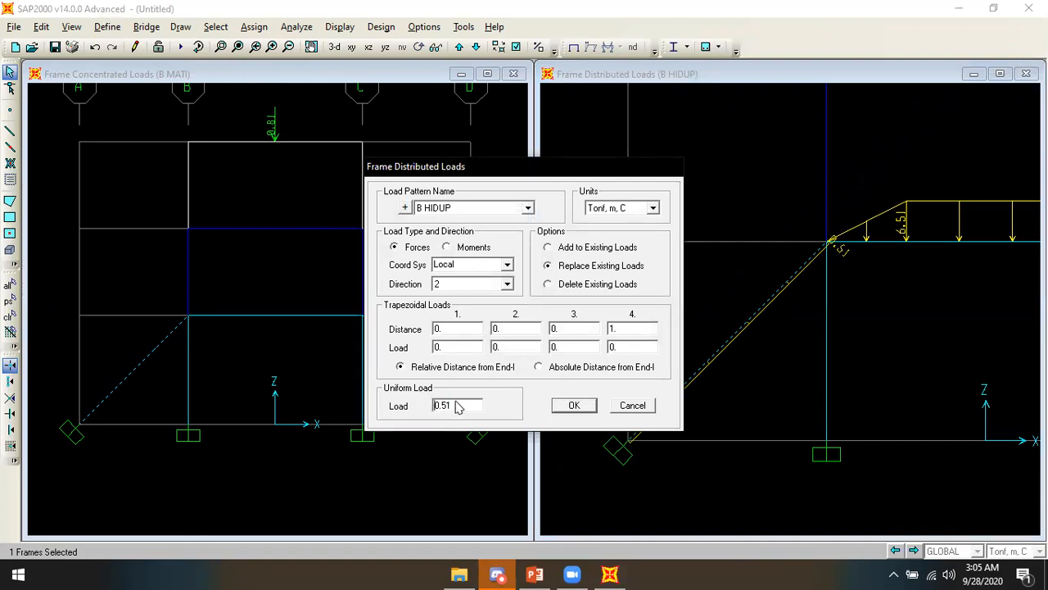
text(-)
click(575, 406)
Step: Check on which side the sloped member's load acts near grid B and compare it with the horizontal beams' loads
scroll(788, 303, up, 3)
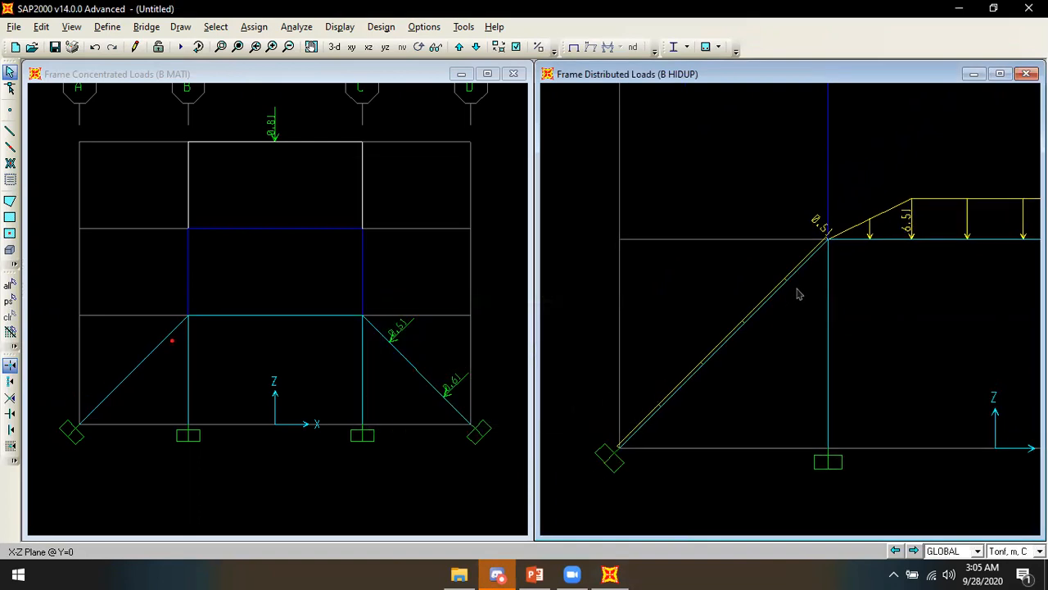
scroll(790, 297, up, 2)
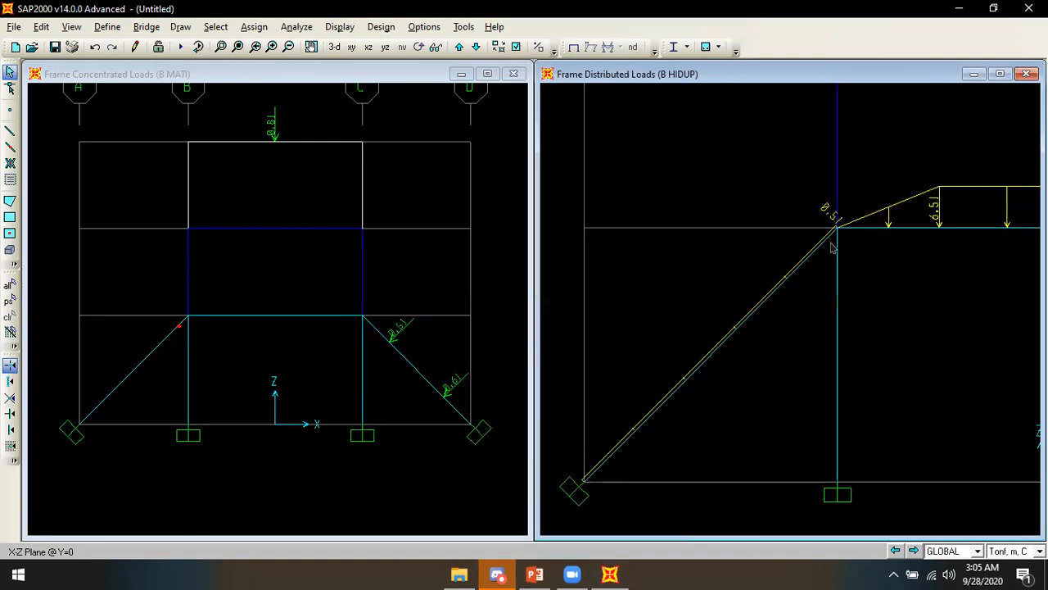
scroll(835, 228, up, 1)
scroll(837, 227, up, 2)
scroll(839, 233, up, 1)
scroll(841, 235, up, 2)
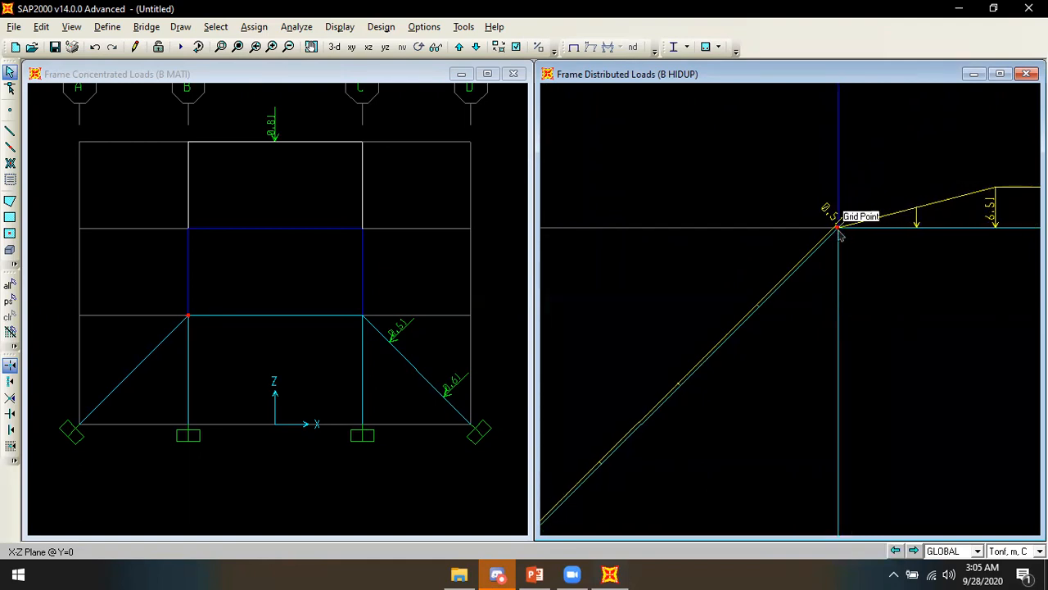
scroll(841, 236, down, 2)
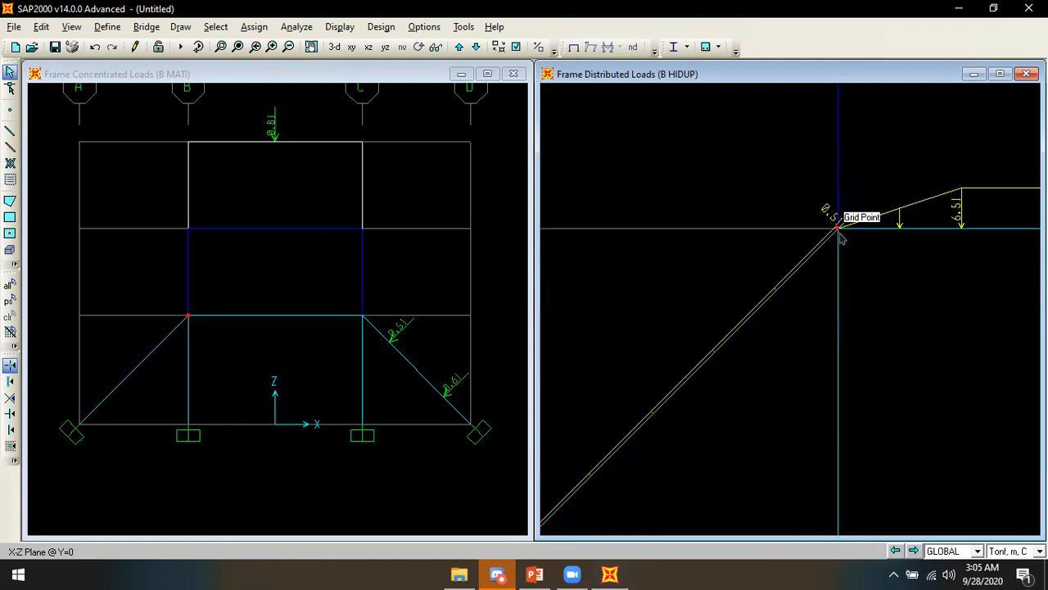
scroll(841, 236, down, 1)
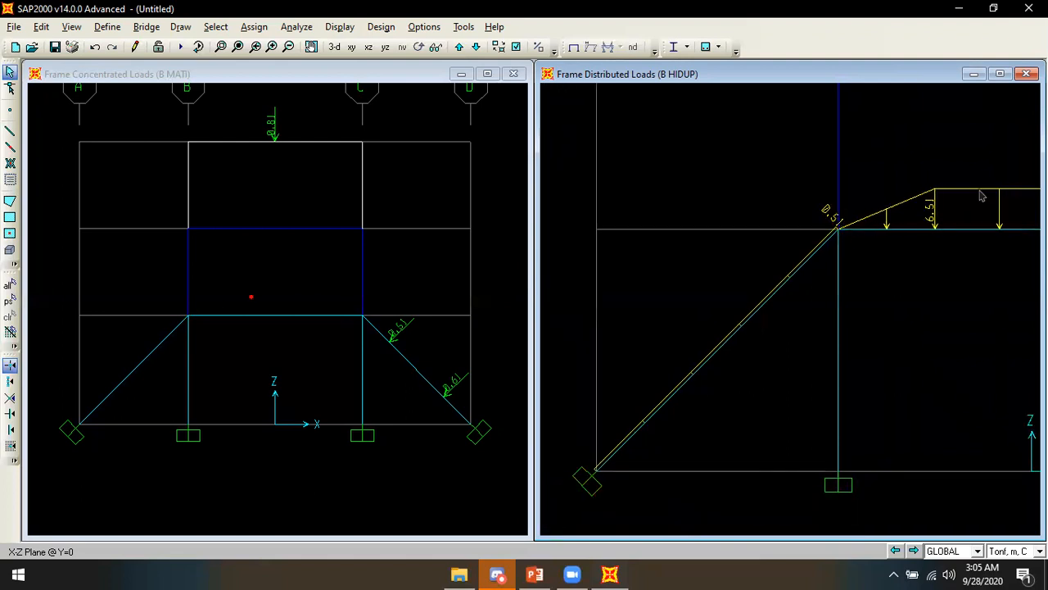
middle_drag(969, 203, 773, 247)
scroll(780, 249, down, 3)
scroll(806, 246, down, 2)
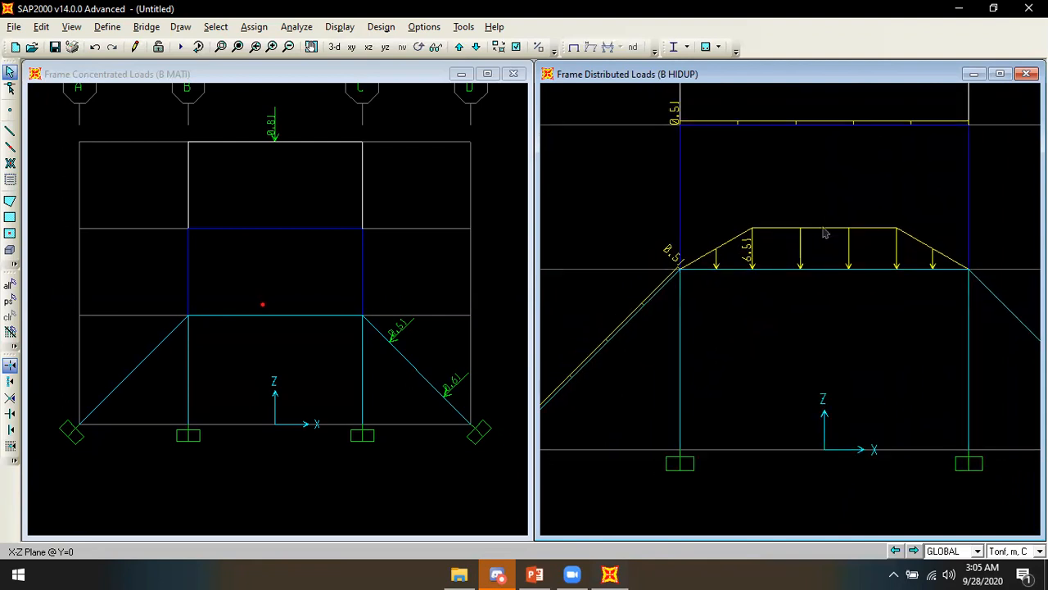
Step: Replace the B HIDUP load on the lower horizontal beam with a uniform load of -0.51 in Local direction 2
click(823, 270)
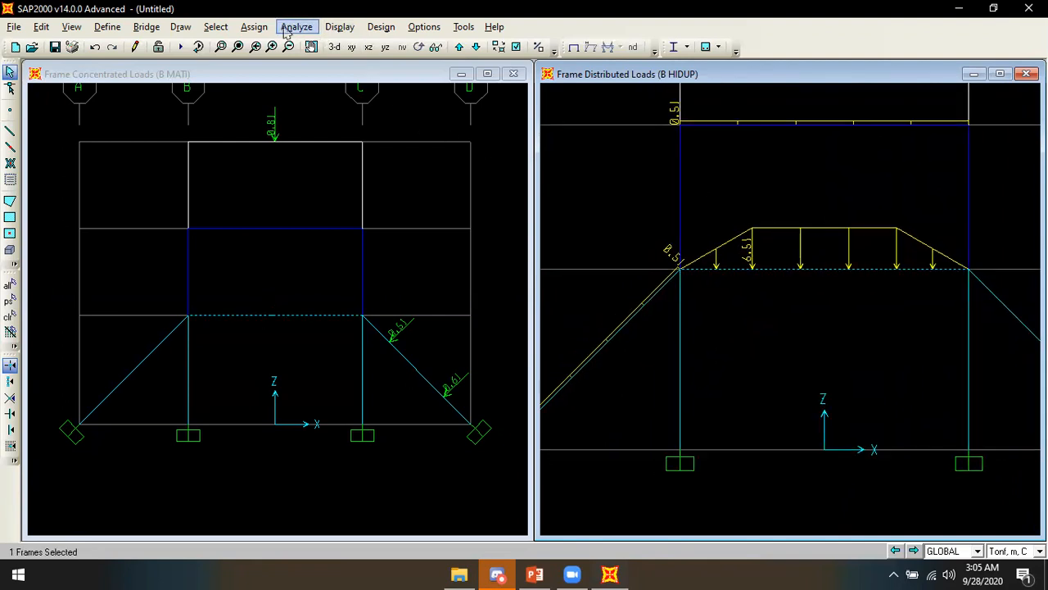
click(255, 27)
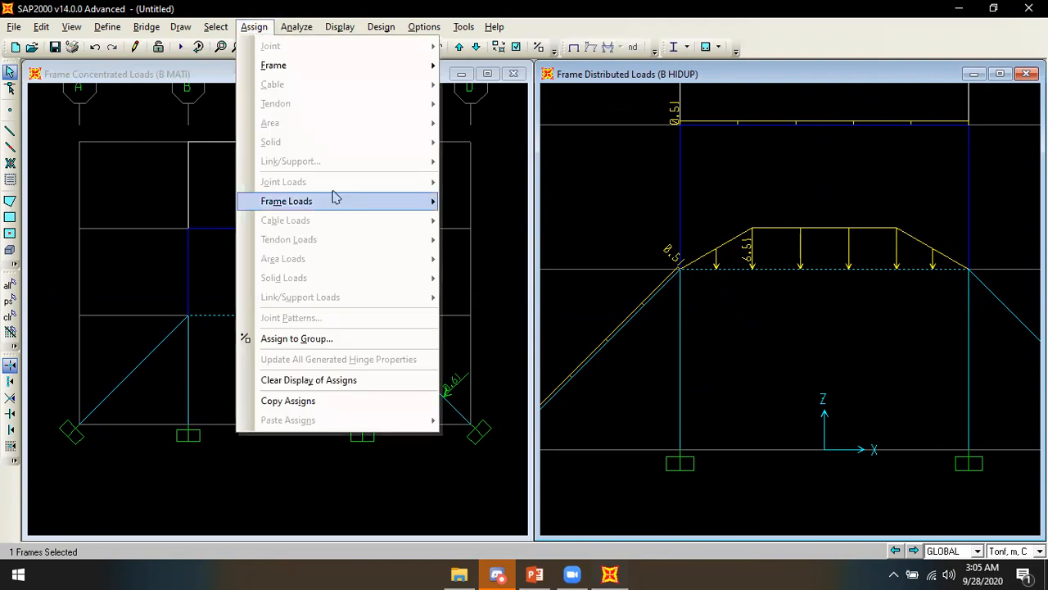
mouse_move(332, 201)
click(550, 240)
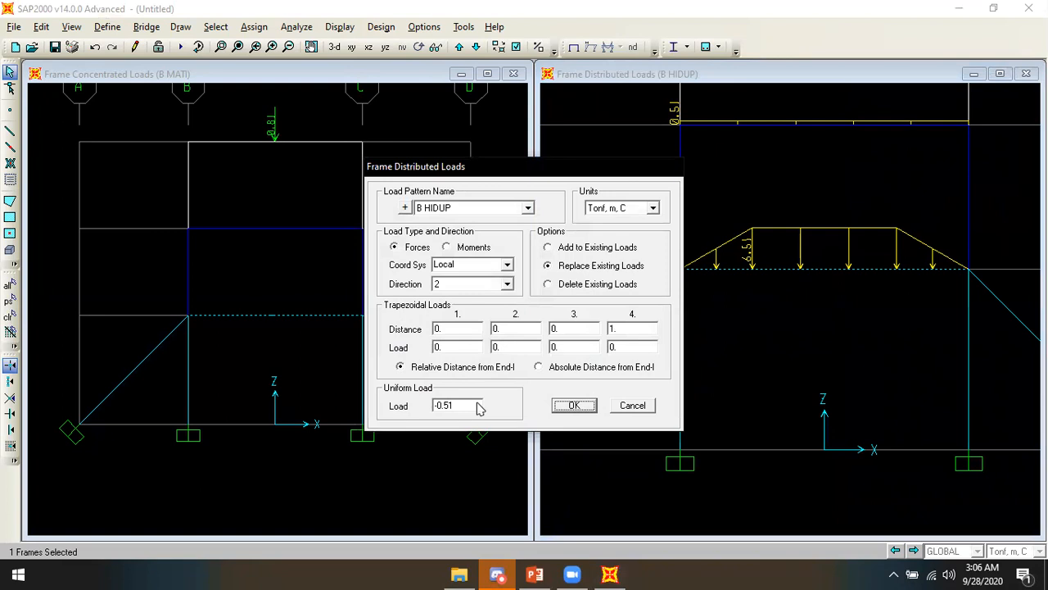
click(573, 406)
scroll(737, 332, up, 3)
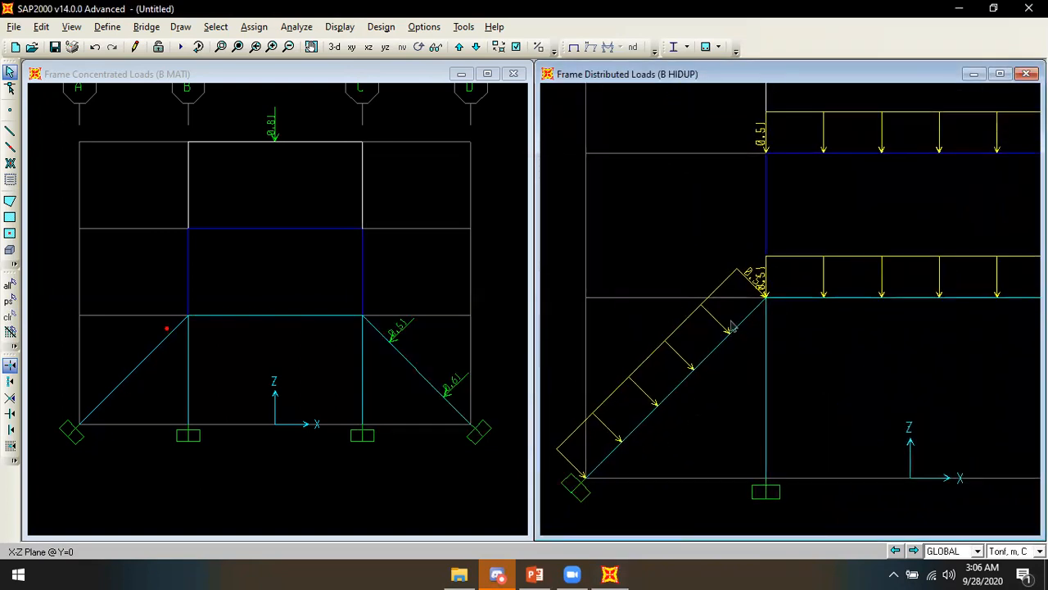
Step: Start a replacement B HIDUP distributed load on the lower horizontal beam, using GLOBAL coordinates and the Gravity direction
click(865, 298)
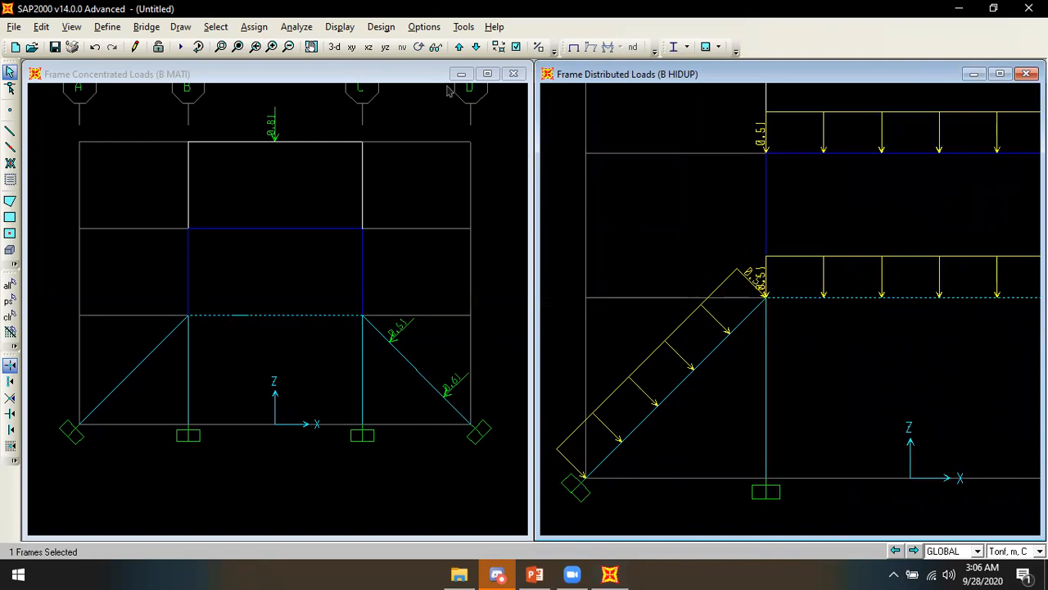
click(254, 27)
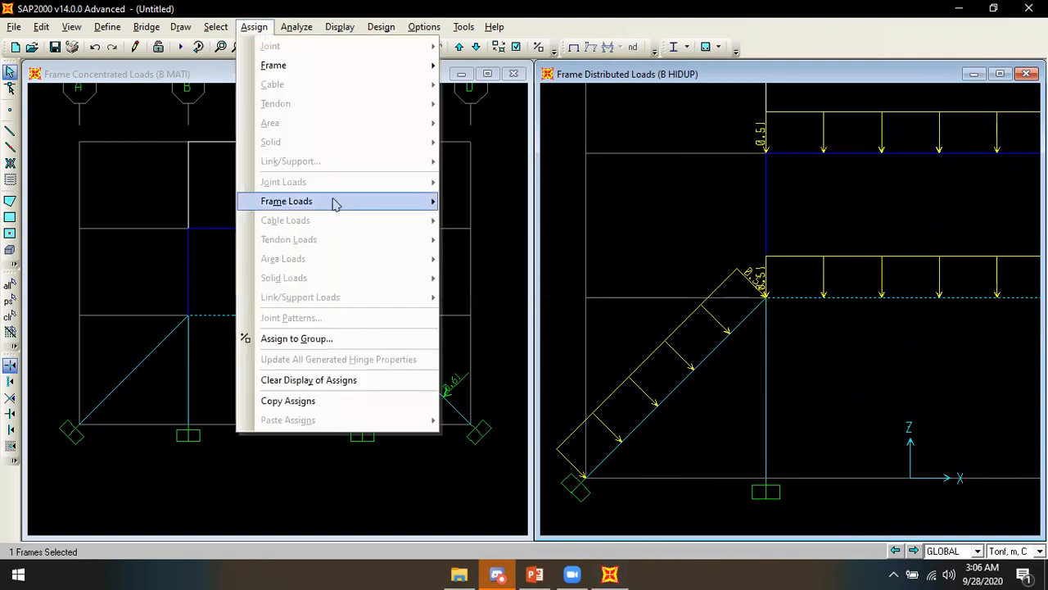
mouse_move(336, 204)
click(490, 241)
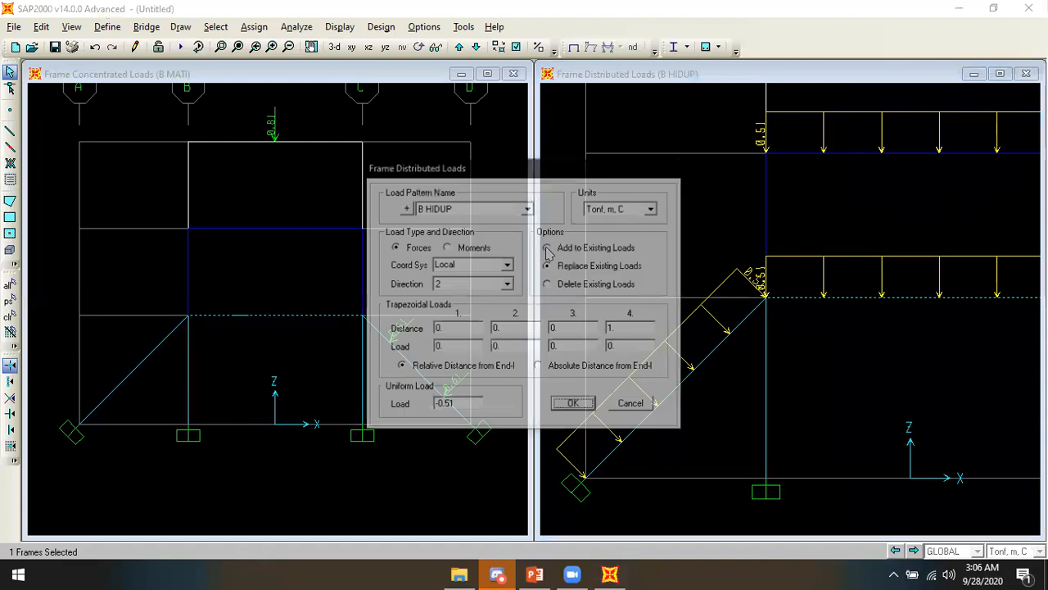
click(491, 266)
click(505, 267)
click(496, 279)
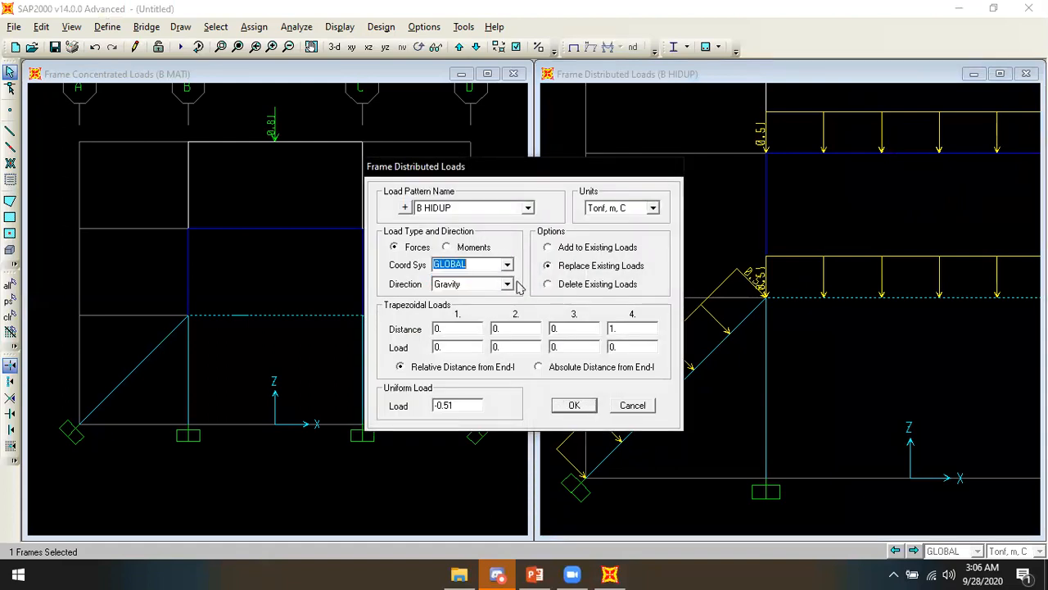
Step: Apply trapezoidal loads of 6.51 at relative distances 0.25 and 0.75 to the lower horizontal beam, with a uniform load of 0
double_click(532, 328)
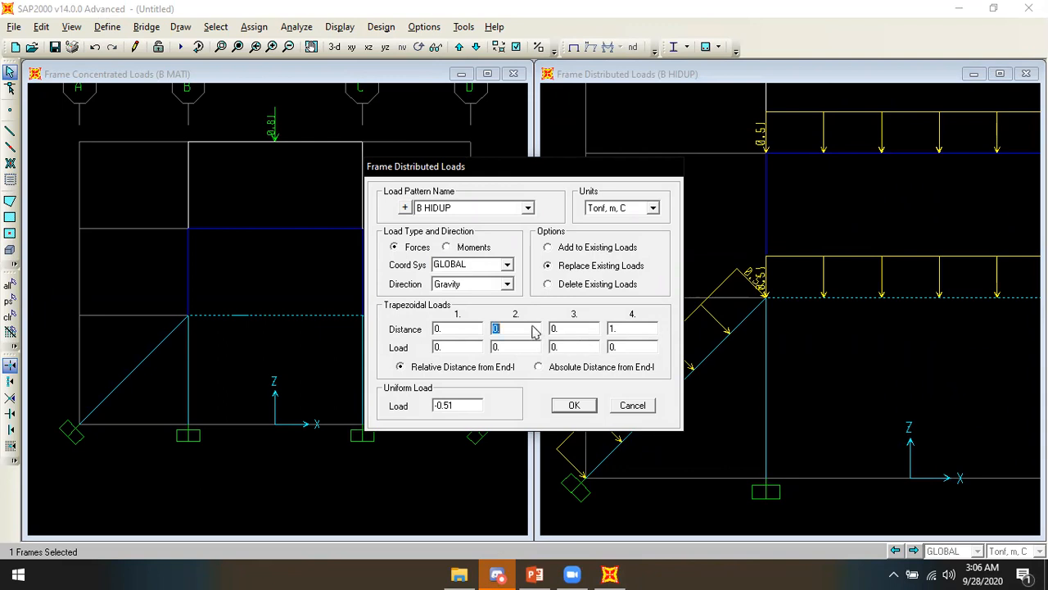
text(0.25)
double_click(575, 328)
double_click(510, 348)
double_click(568, 349)
double_click(470, 407)
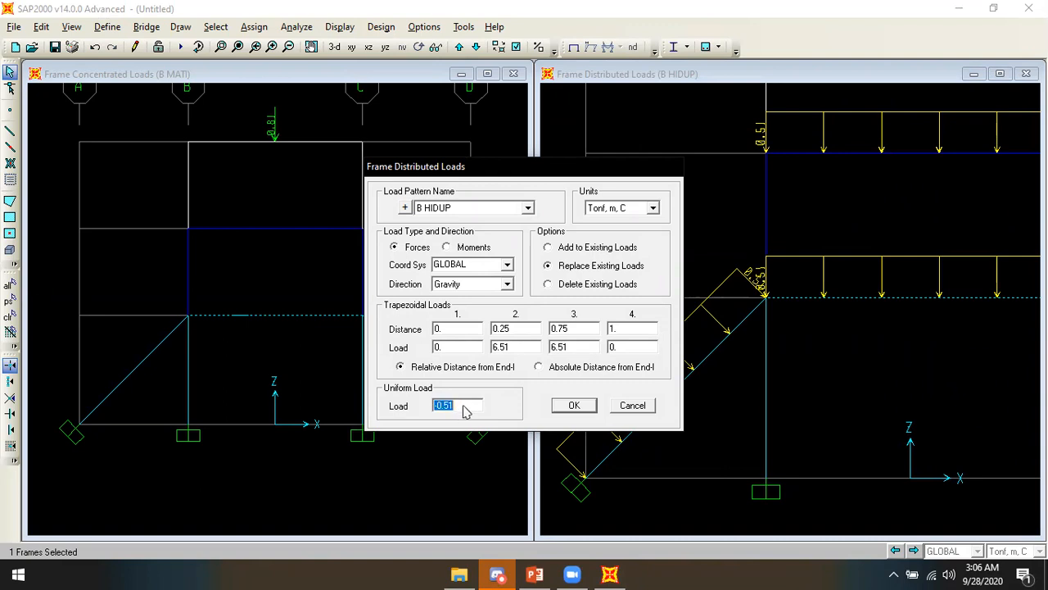
text(0)
click(575, 406)
Step: Review the B HIDUP distributed loads over the whole frame
scroll(787, 352, up, 3)
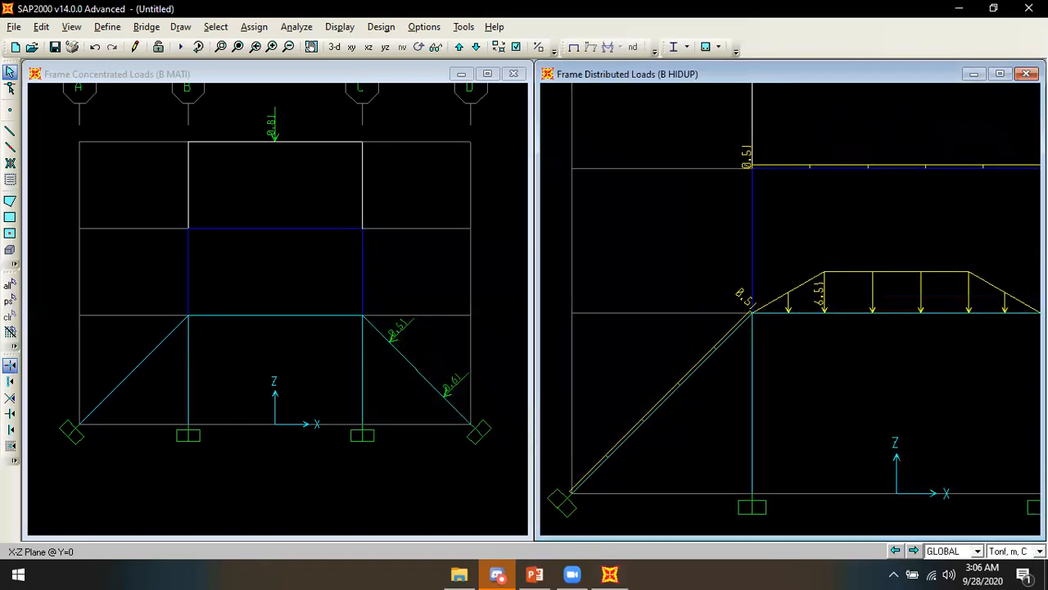
scroll(688, 391, down, 1)
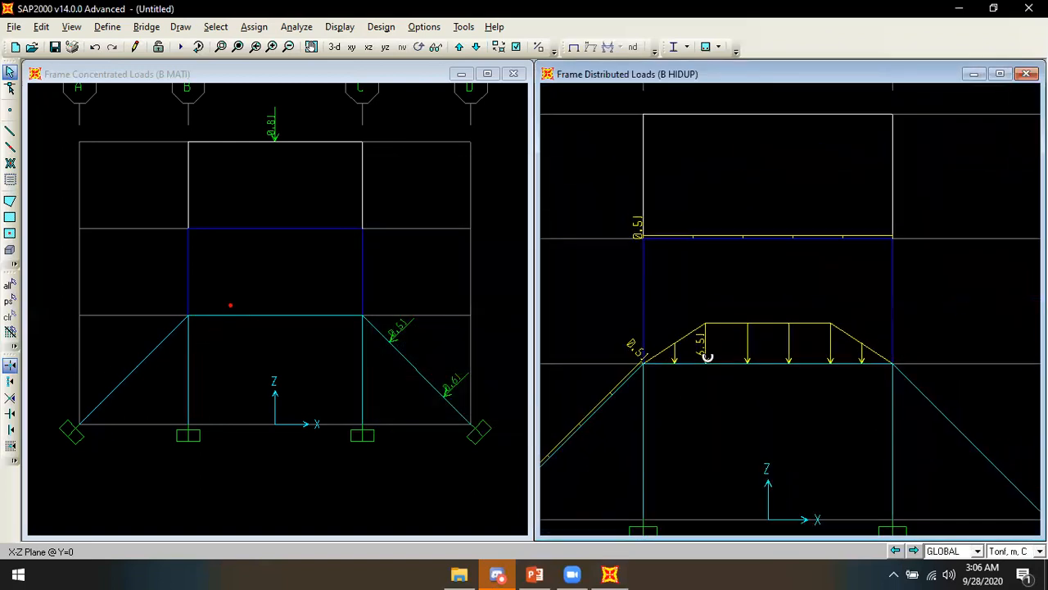
scroll(707, 357, down, 1)
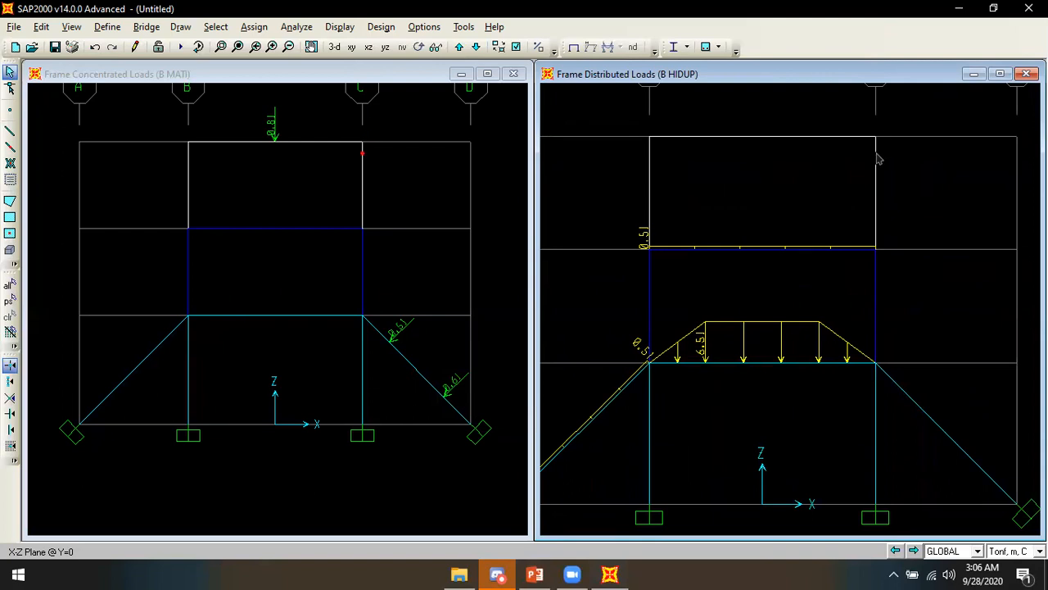
scroll(879, 160, down, 4)
scroll(852, 217, down, 5)
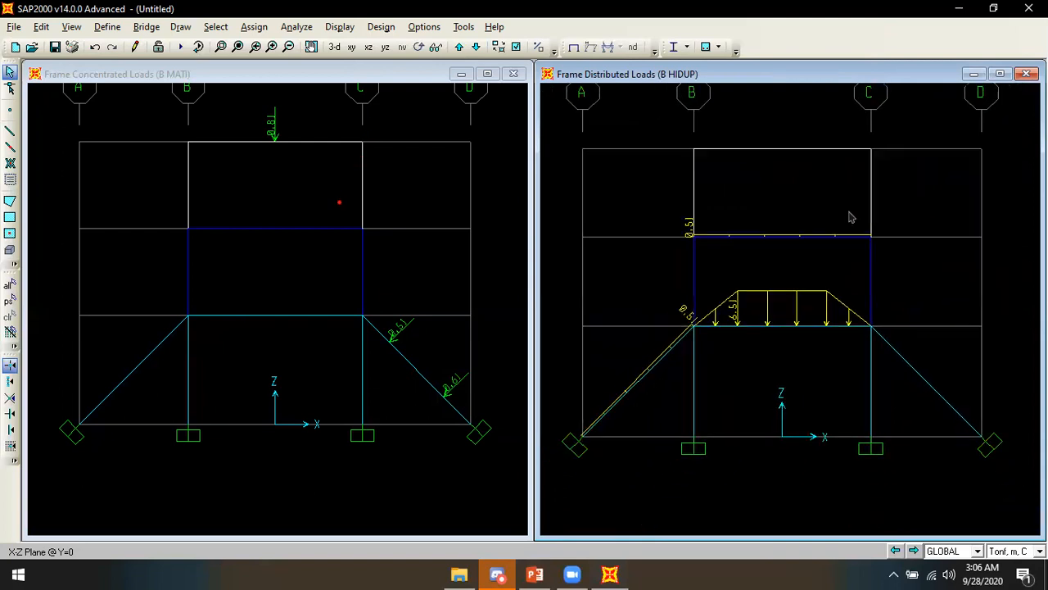
scroll(856, 225, down, 2)
scroll(849, 233, up, 3)
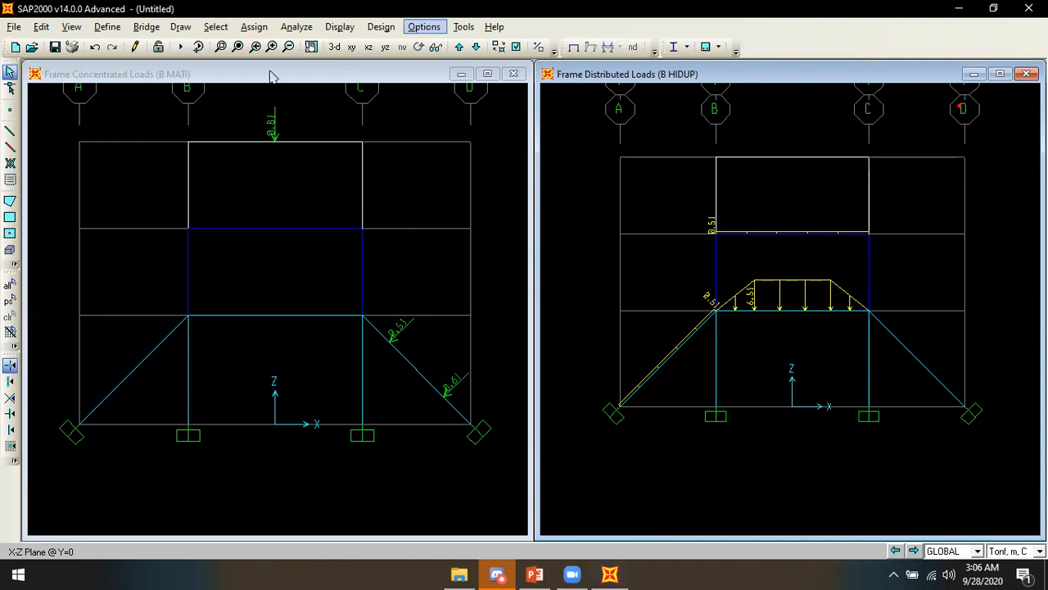
Step: Set the analysis degrees of freedom to Plane Frame in the XZ plane
click(292, 29)
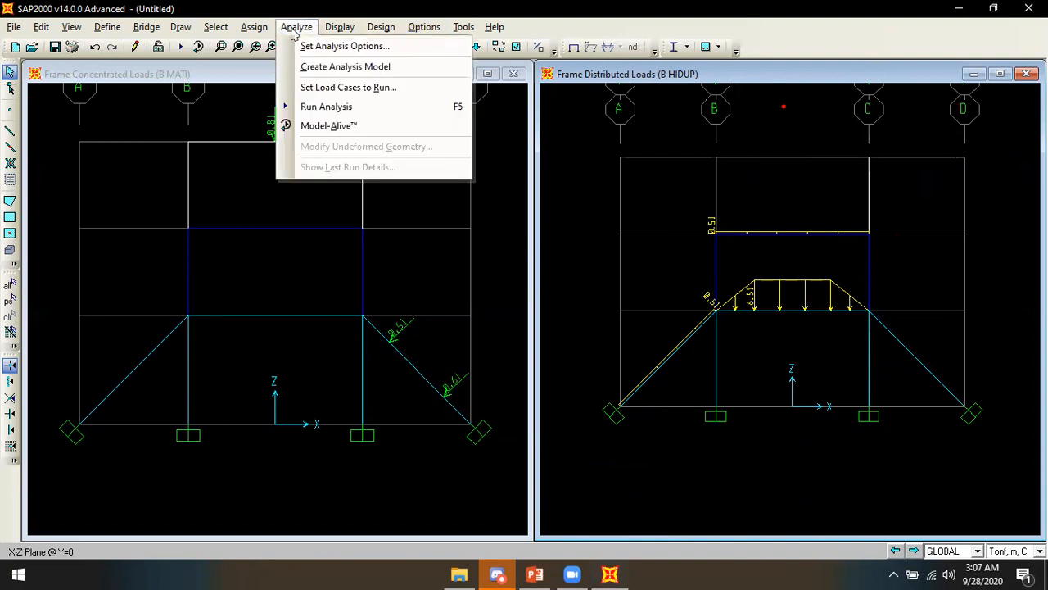
click(326, 47)
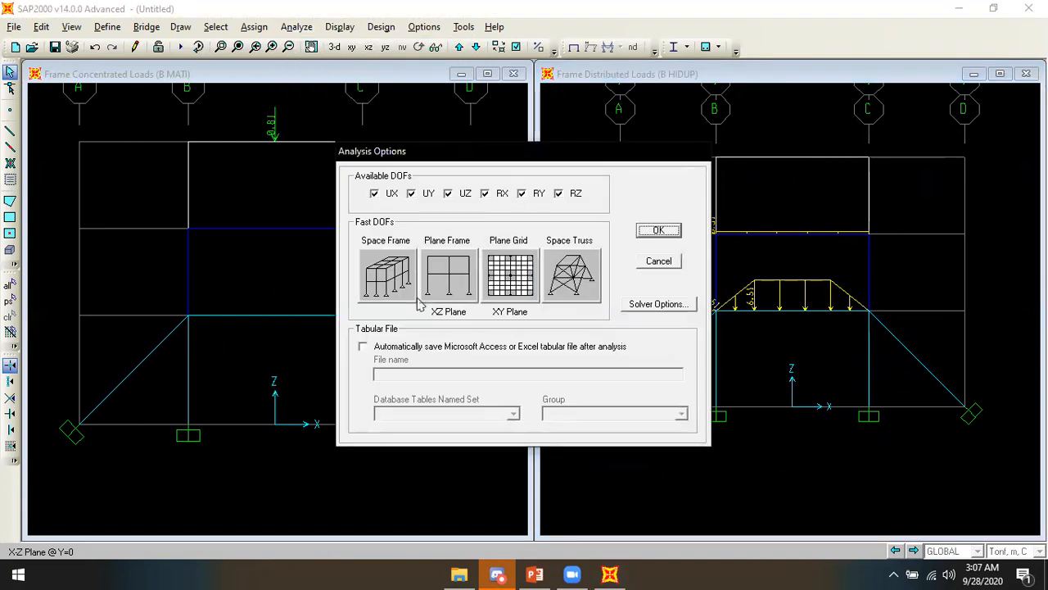
click(458, 279)
click(658, 230)
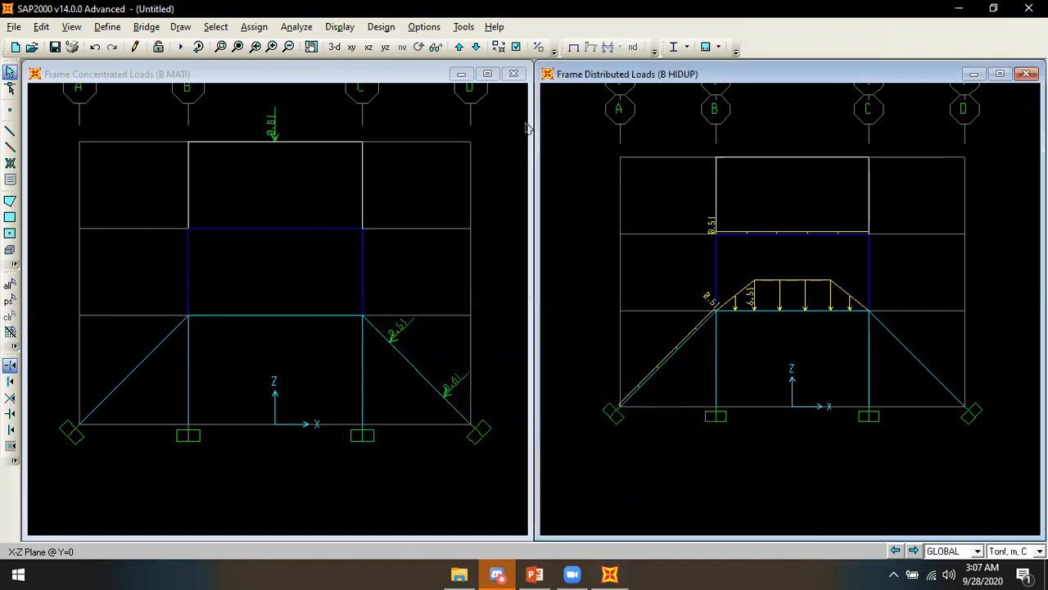
Step: Run the analysis for all load cases, saving the model as PORTAL BAJA
click(296, 26)
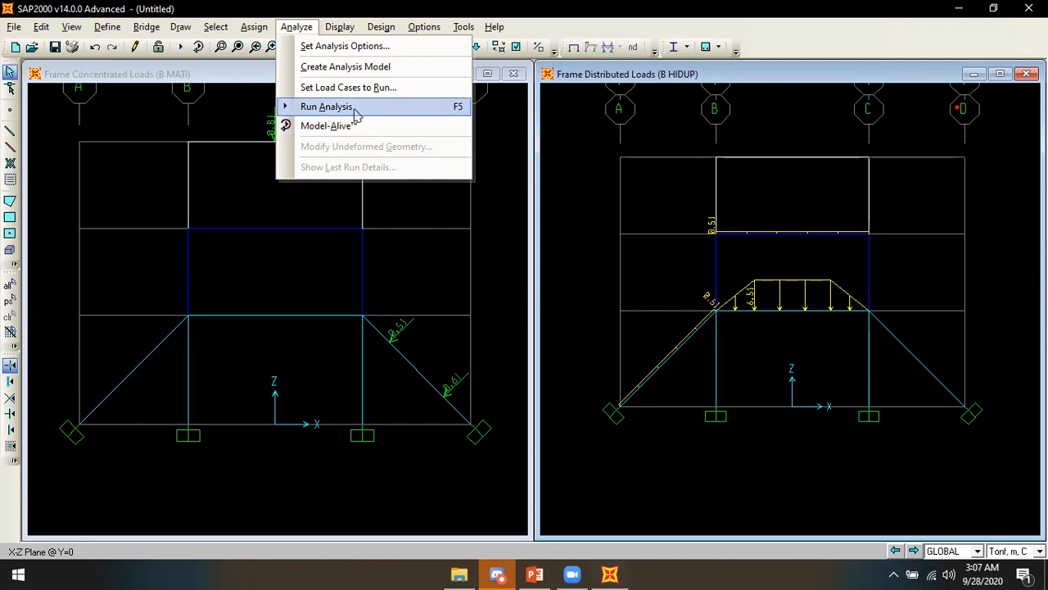
click(357, 118)
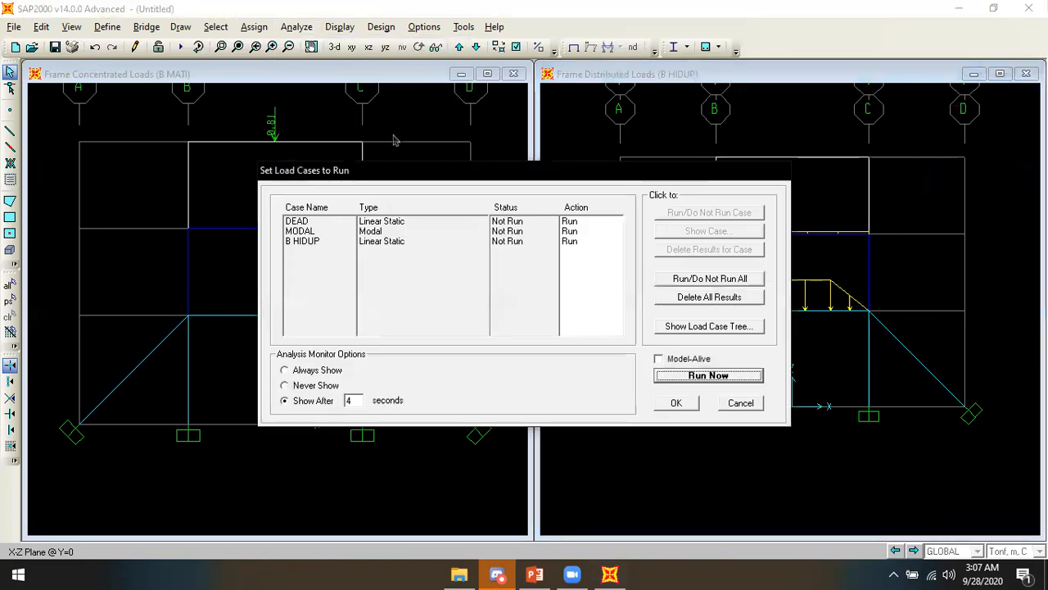
click(680, 375)
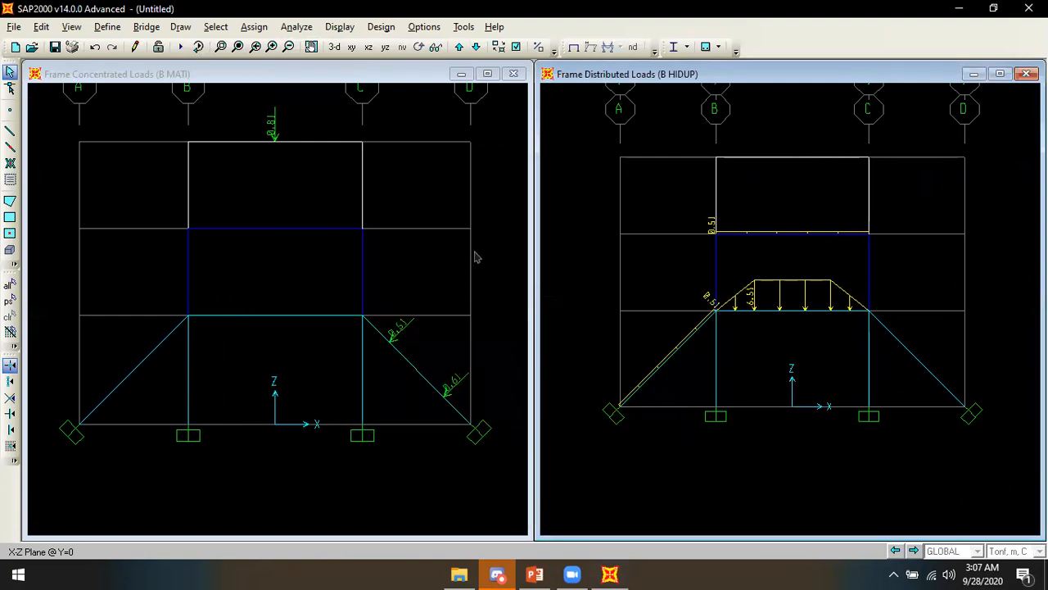
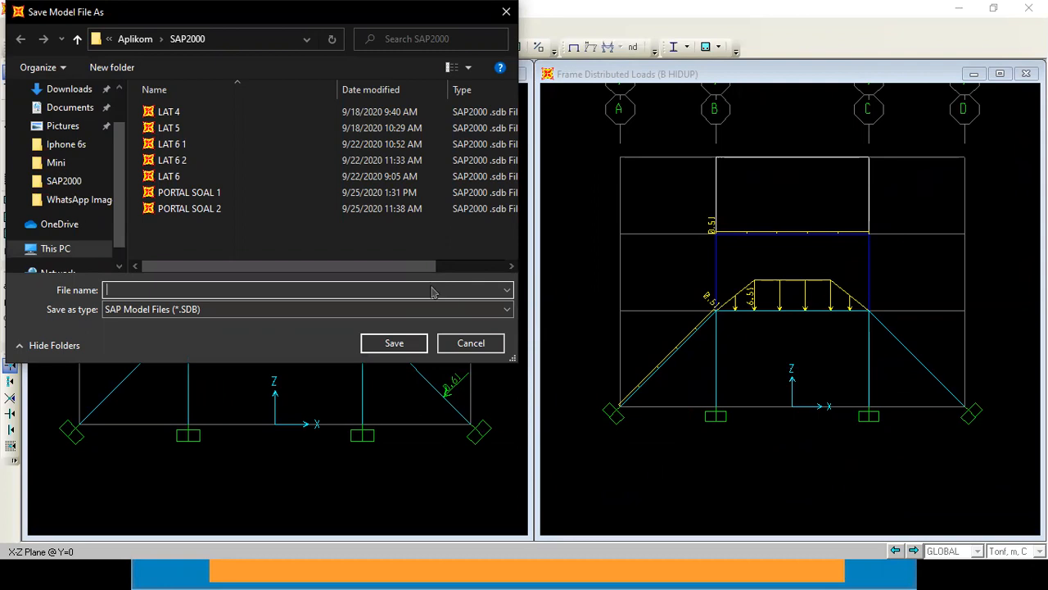
text(PORTA)
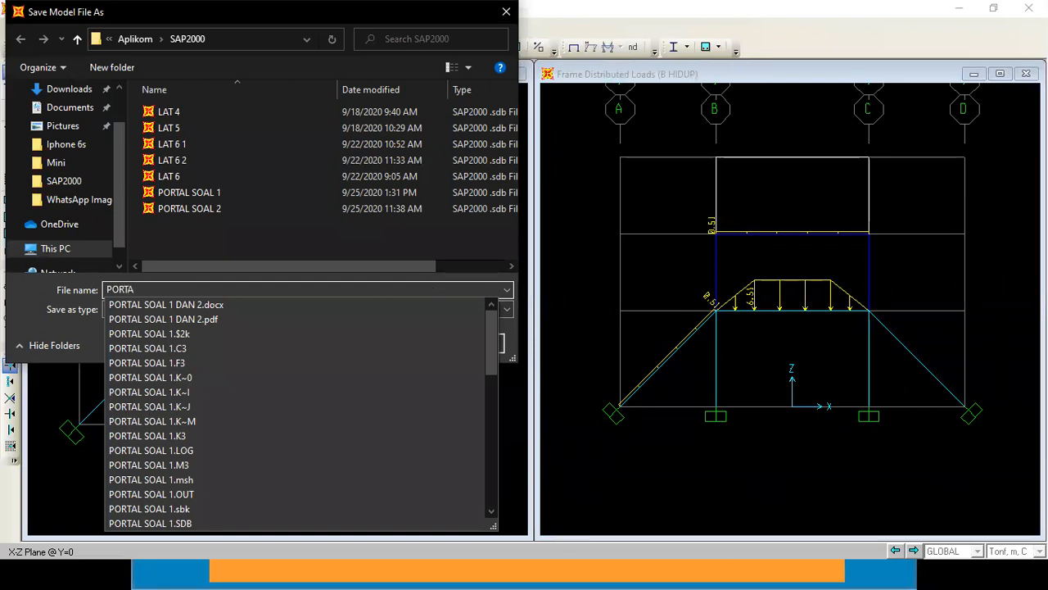
text(L BAJA)
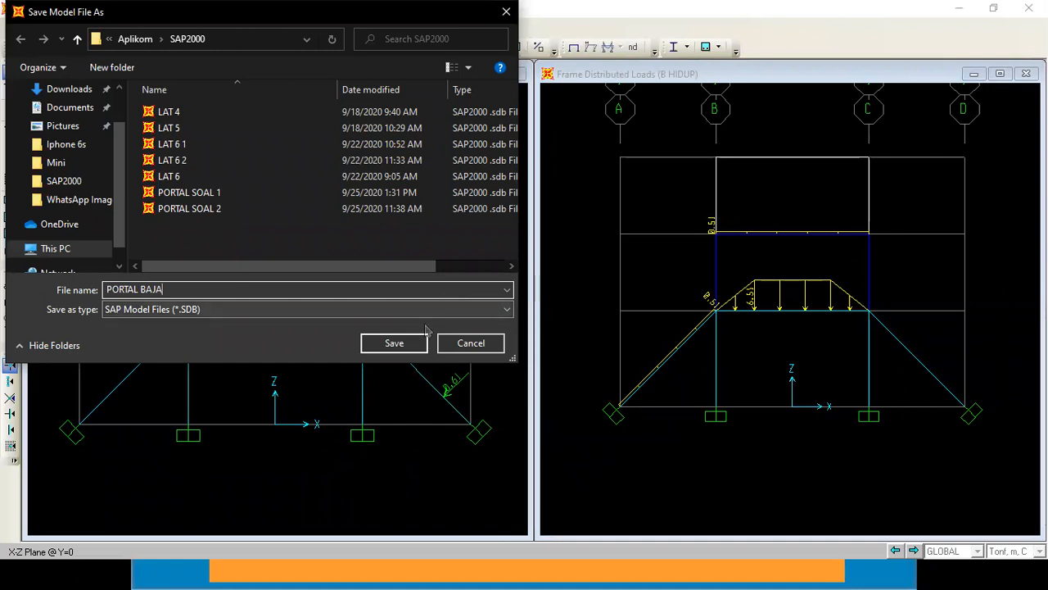
click(394, 343)
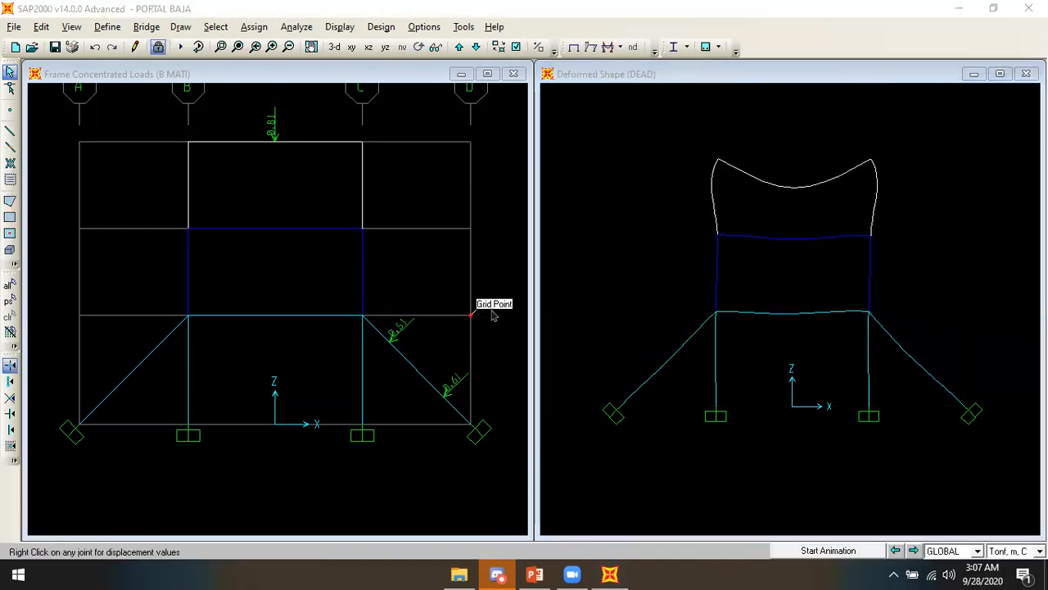
Step: Split the display into four view windows
click(636, 252)
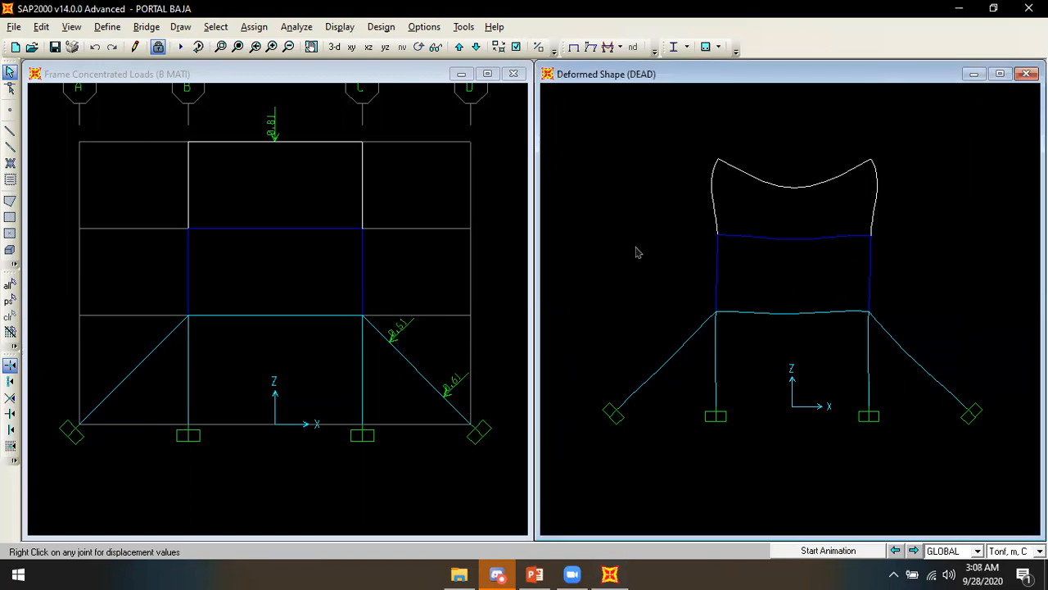
click(465, 262)
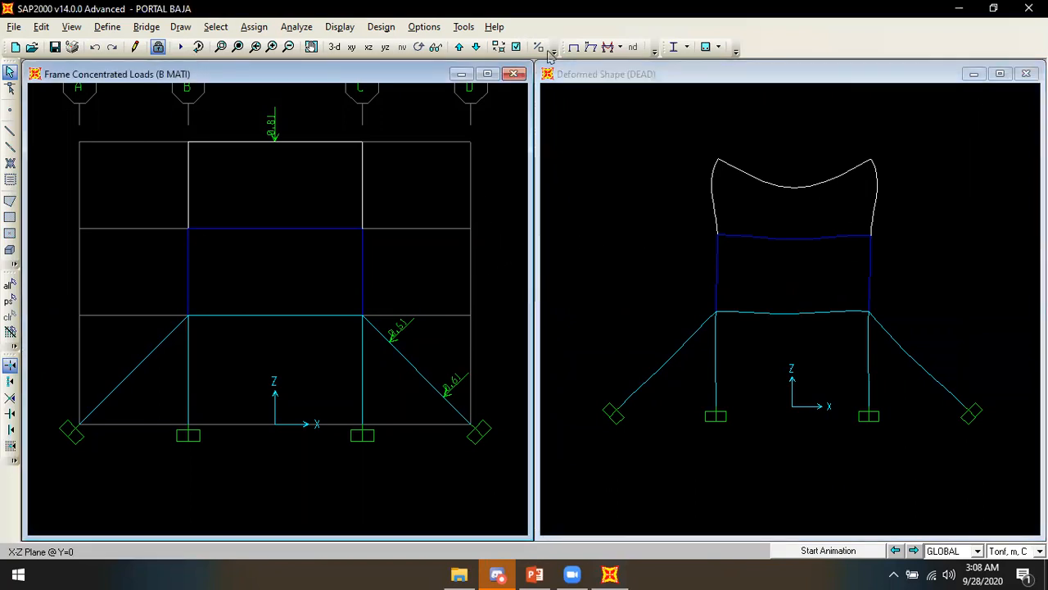
click(550, 75)
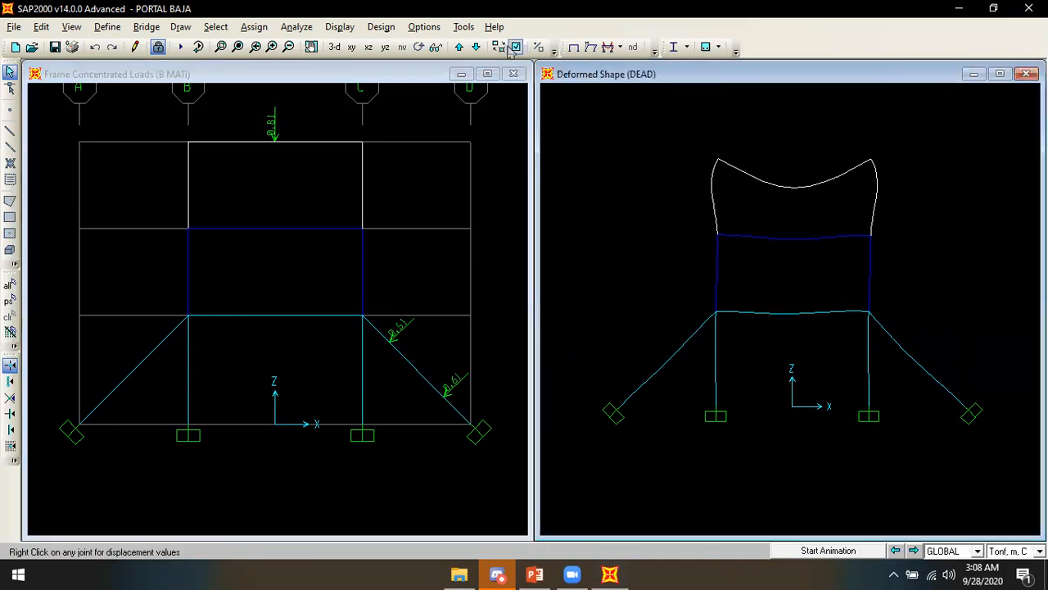
click(464, 27)
click(424, 27)
click(424, 27)
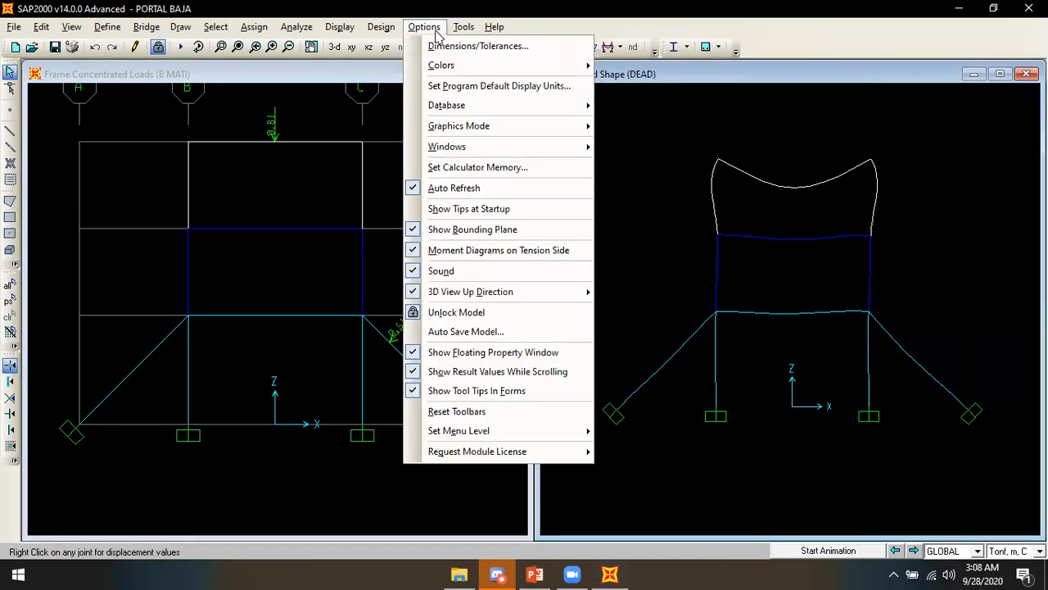
mouse_move(496, 146)
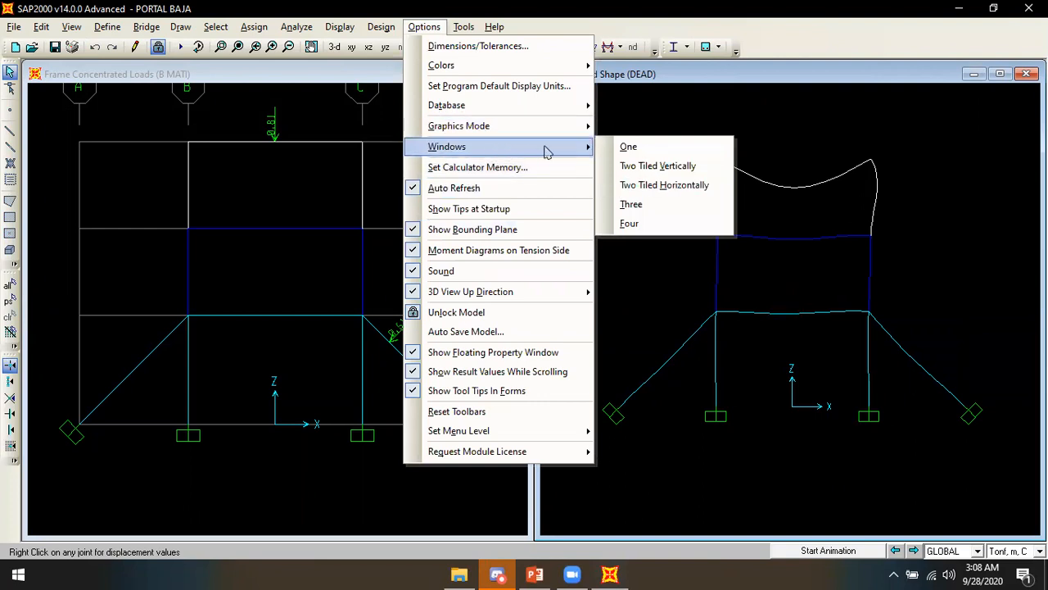
click(660, 226)
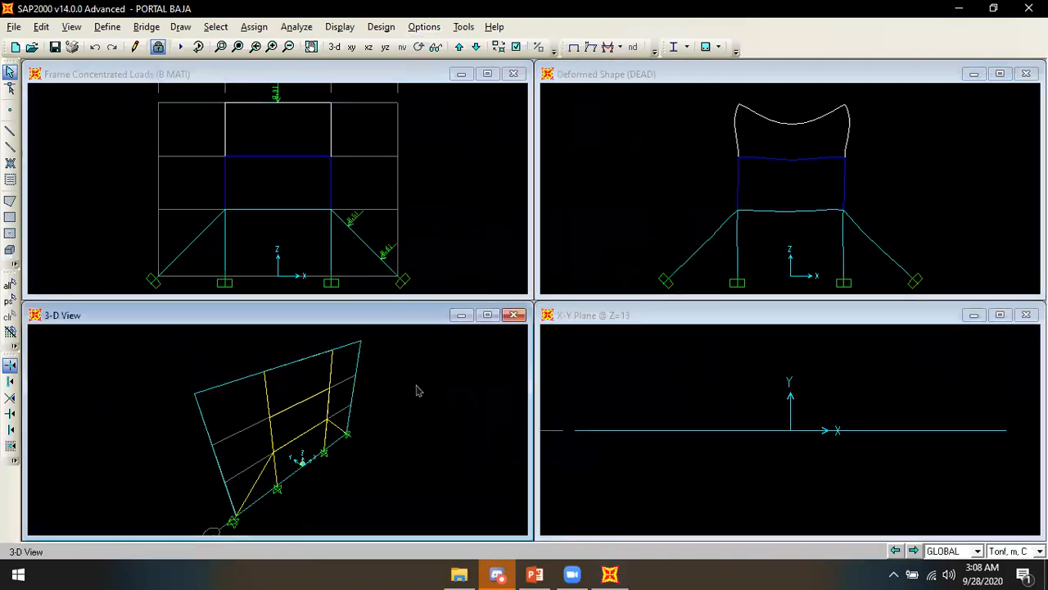
Step: Set the 3-D view and the X-Y plane view to the X-Z plane at Y=0
click(368, 46)
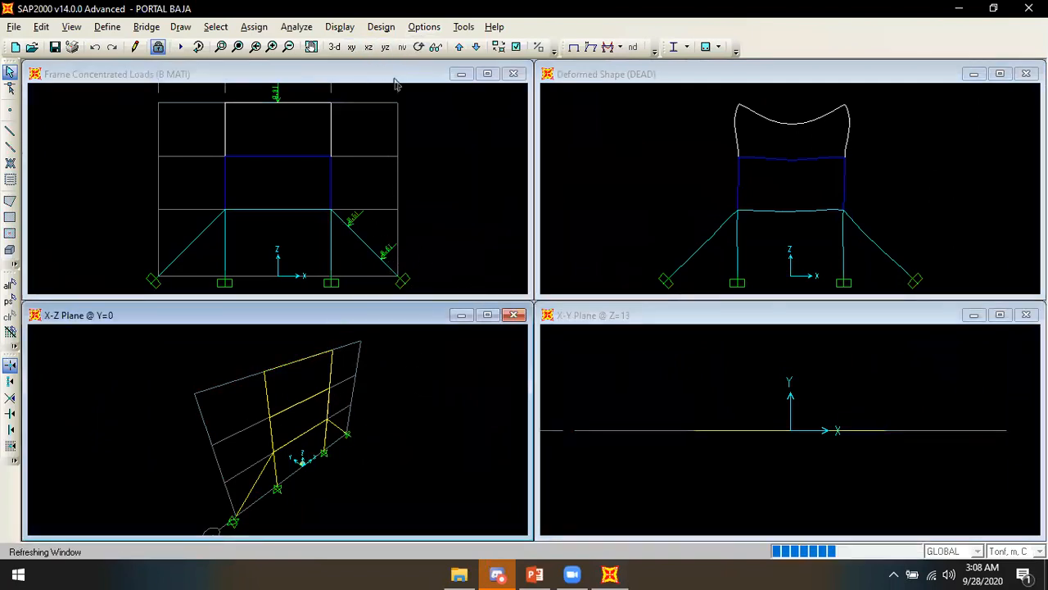
click(628, 355)
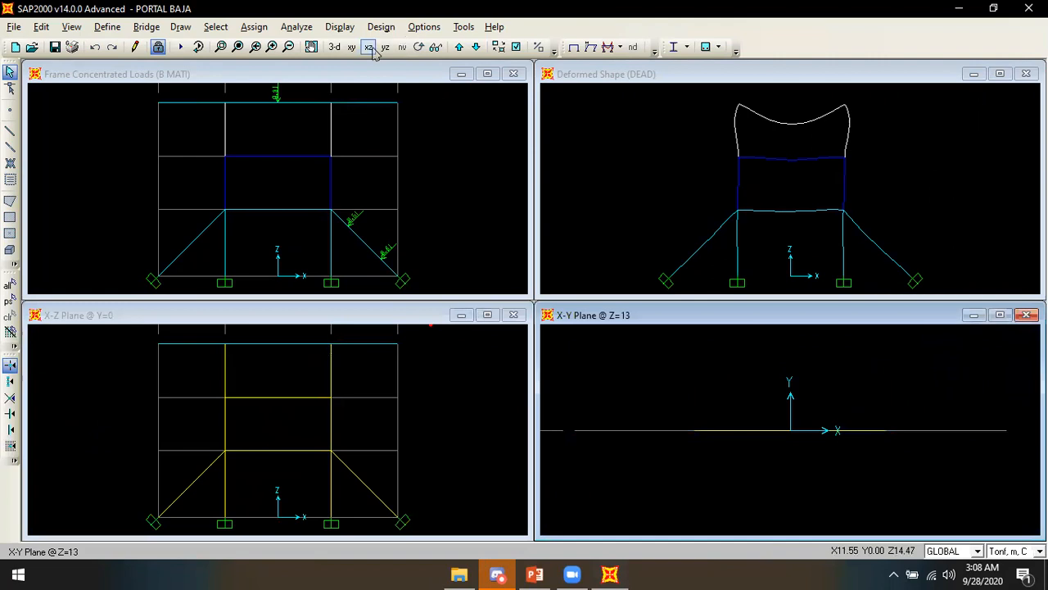
click(373, 51)
Step: Replace the B MATI concentrated loads view with the DEAD axial force diagram for frames, showing values on the diagram
click(472, 170)
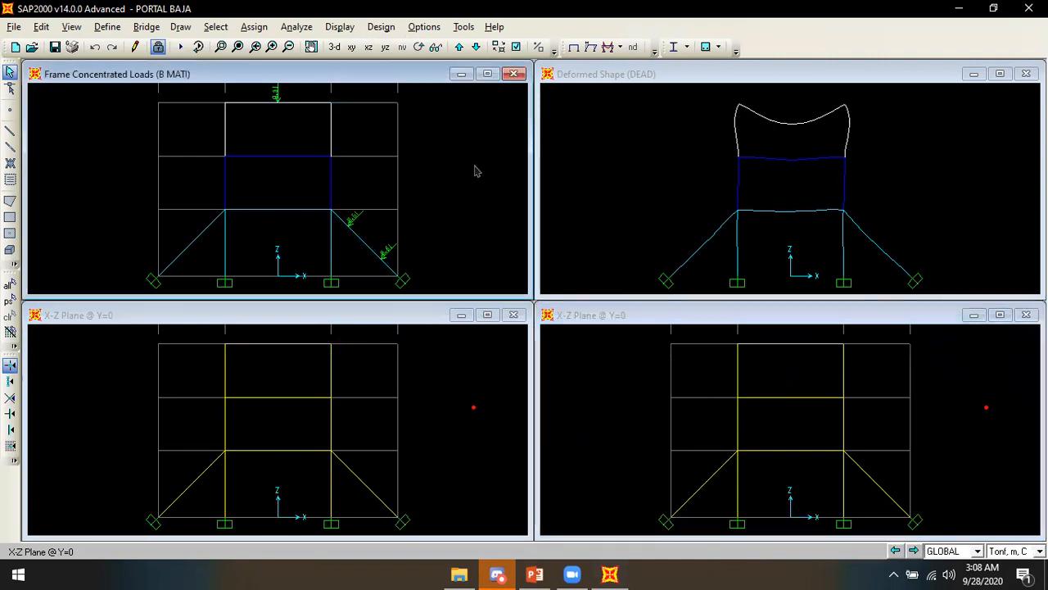
click(340, 27)
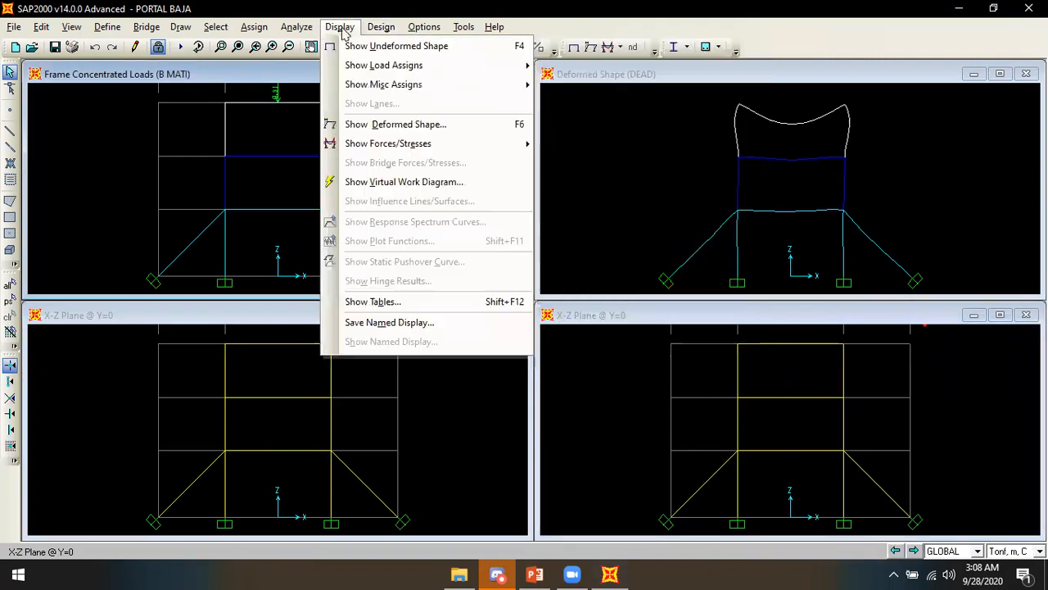
mouse_move(395, 83)
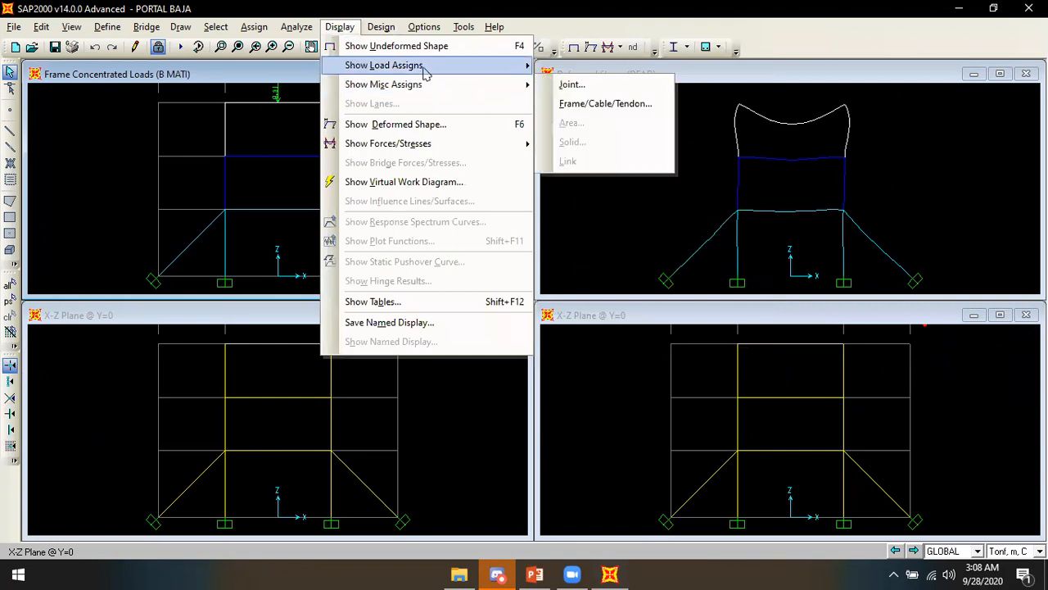
mouse_move(446, 91)
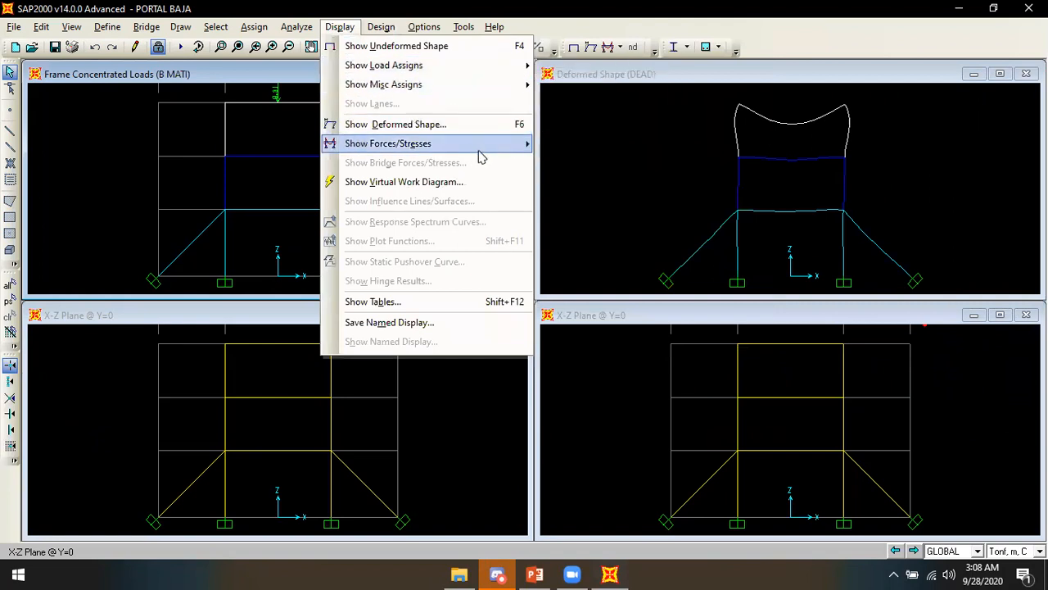
mouse_move(482, 153)
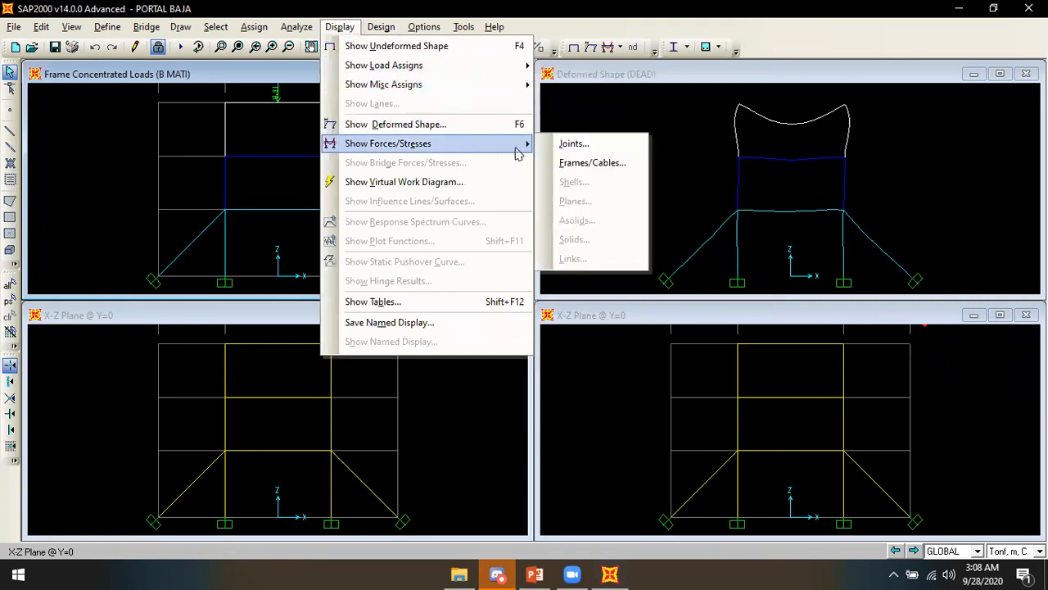
click(595, 163)
click(468, 295)
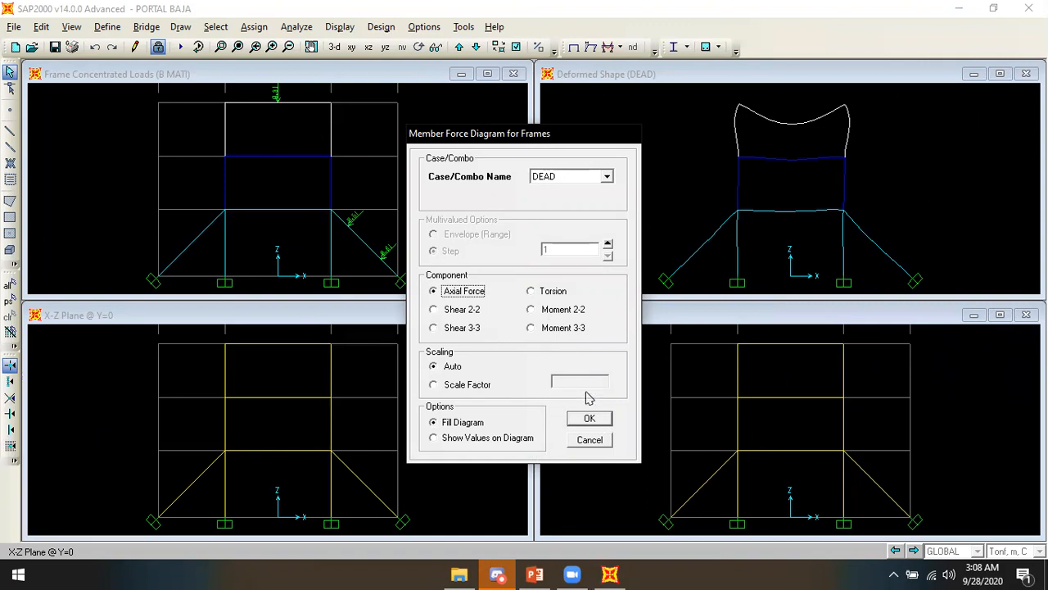
click(457, 439)
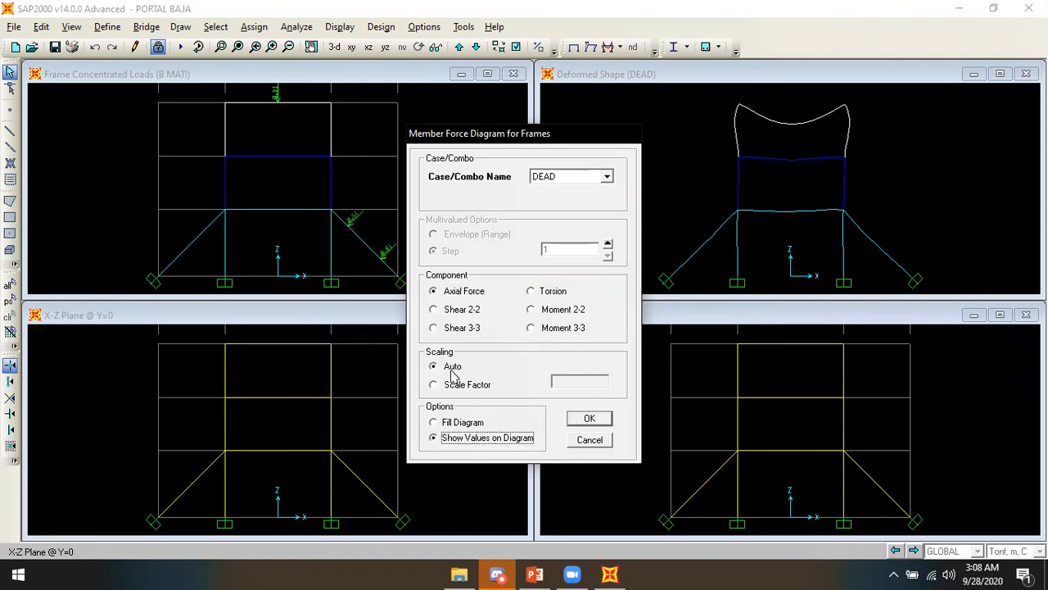
click(602, 421)
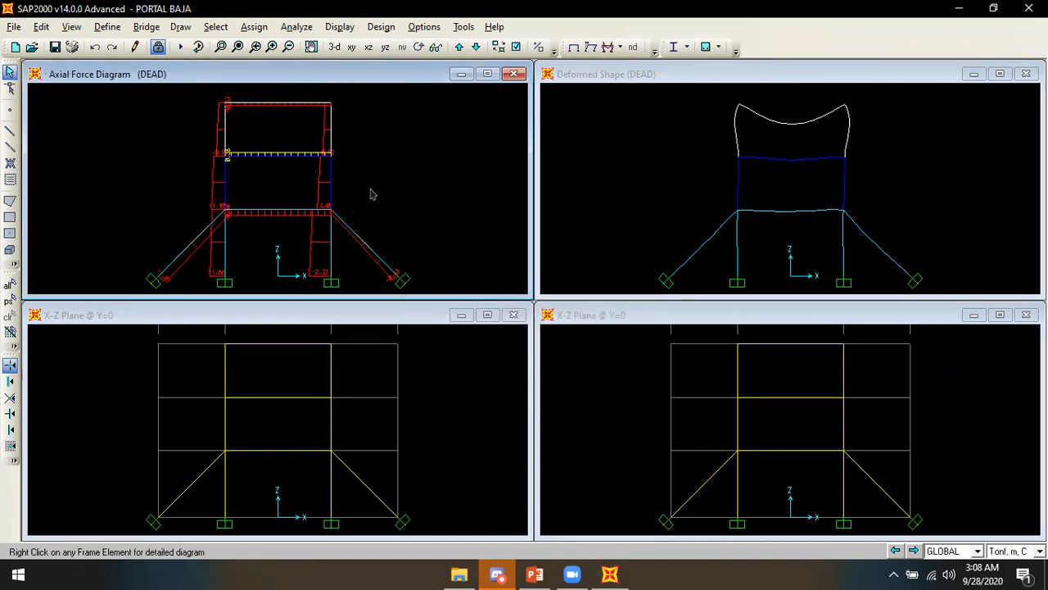
Step: Replace the deformed shape view with the B HIDUP axial force diagram for frames, showing values on the diagram
click(662, 196)
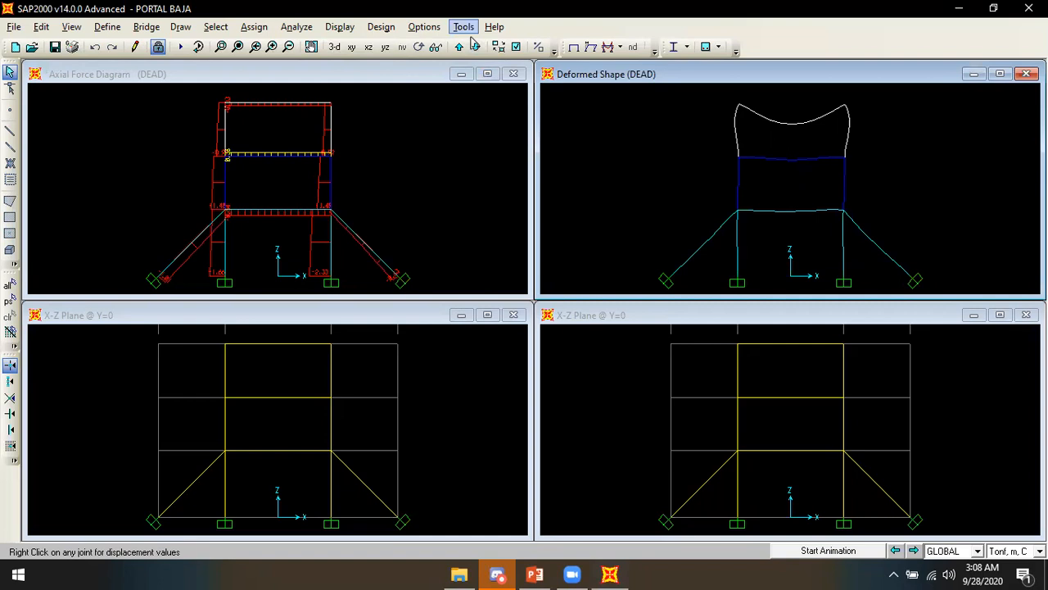
click(608, 47)
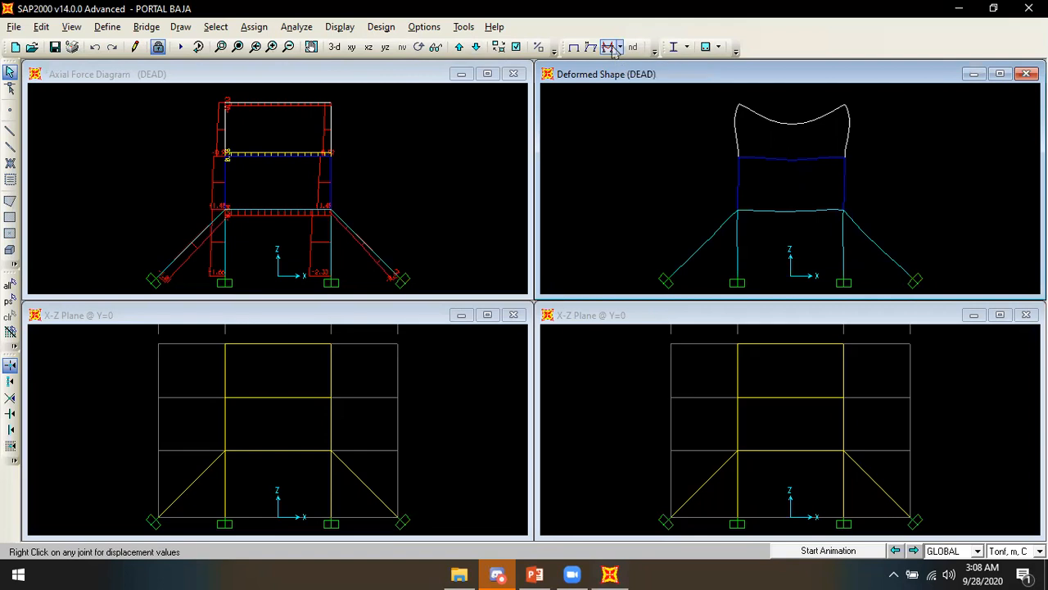
click(607, 176)
click(585, 198)
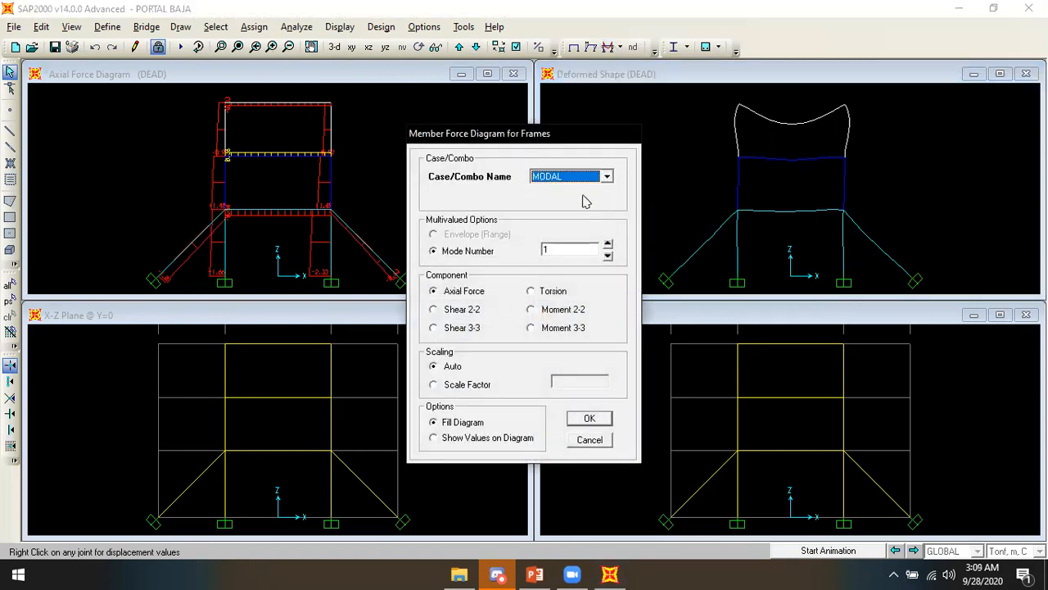
click(591, 180)
click(583, 216)
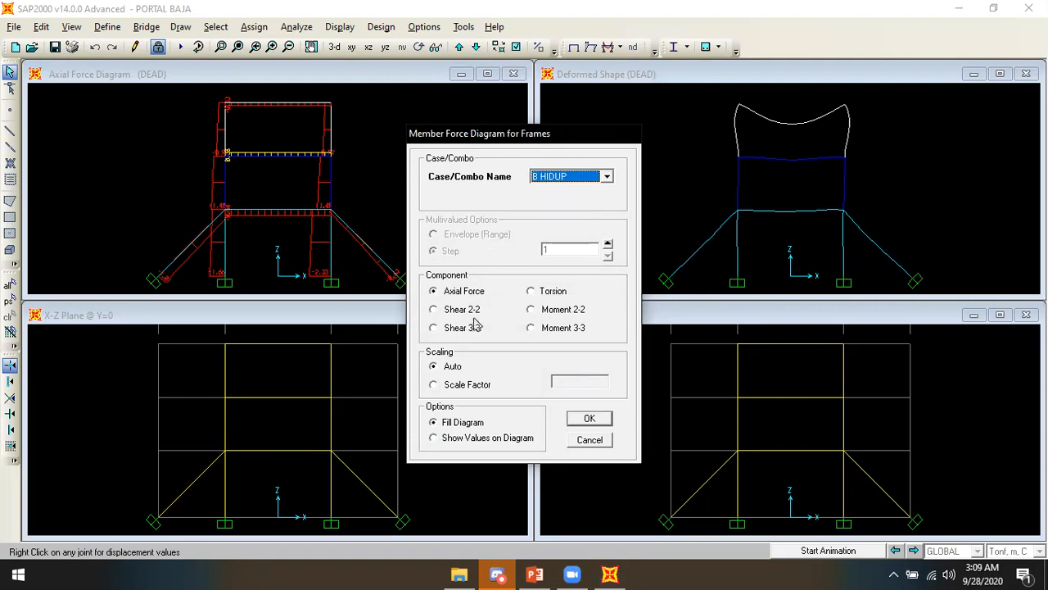
click(476, 439)
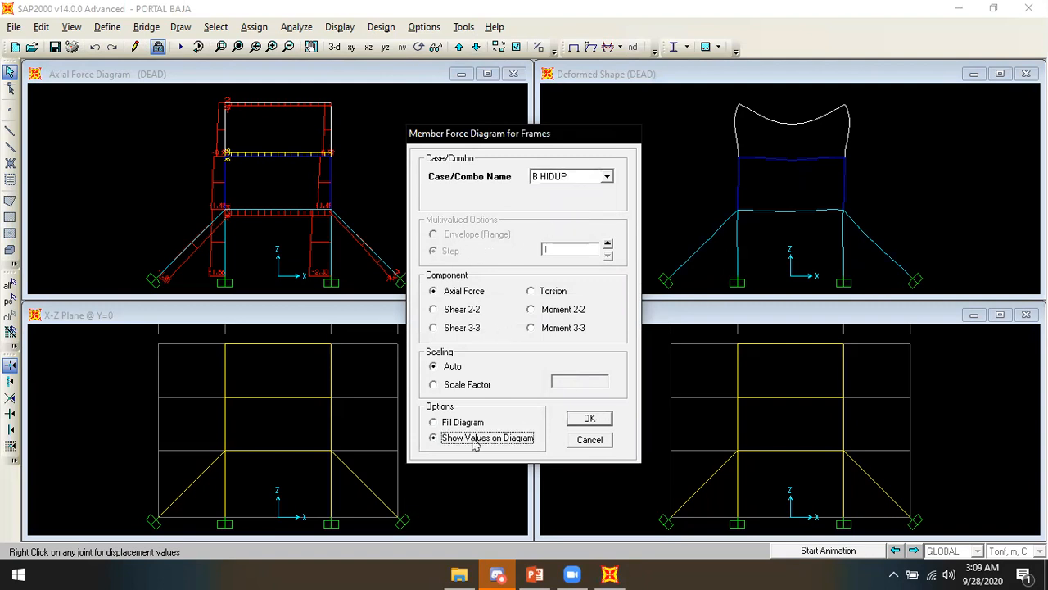
click(590, 419)
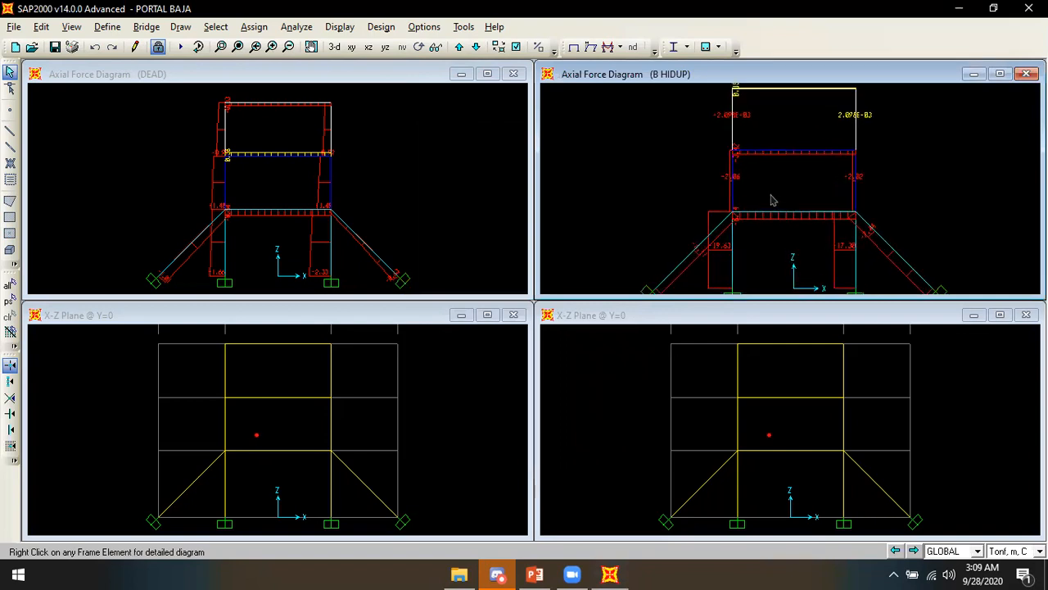
Step: Display the DEAD joint reactions as arrows in the X-Z plane view below the DEAD axial force diagram
click(471, 366)
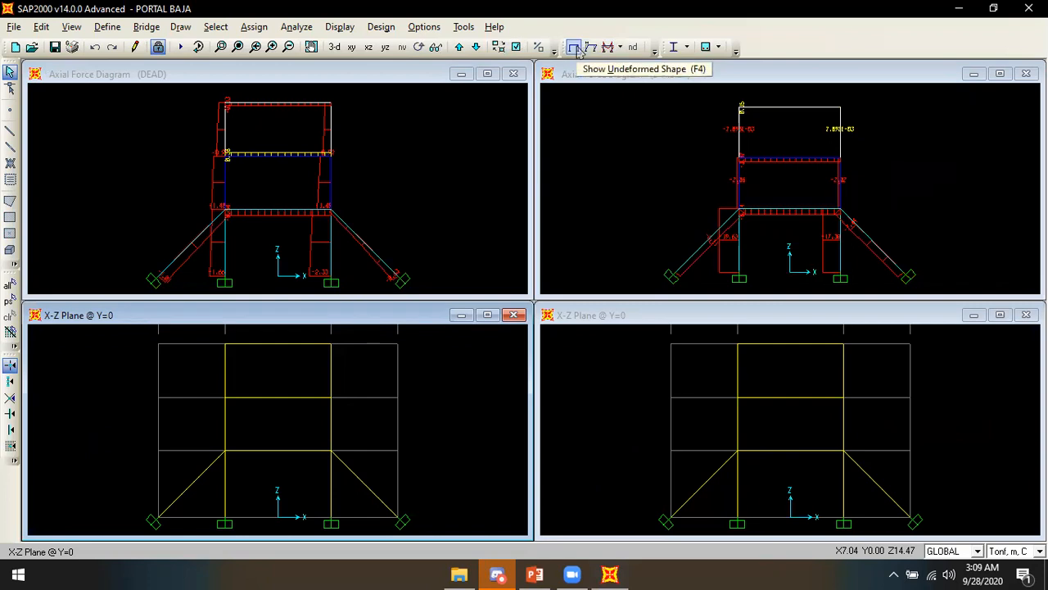
click(332, 31)
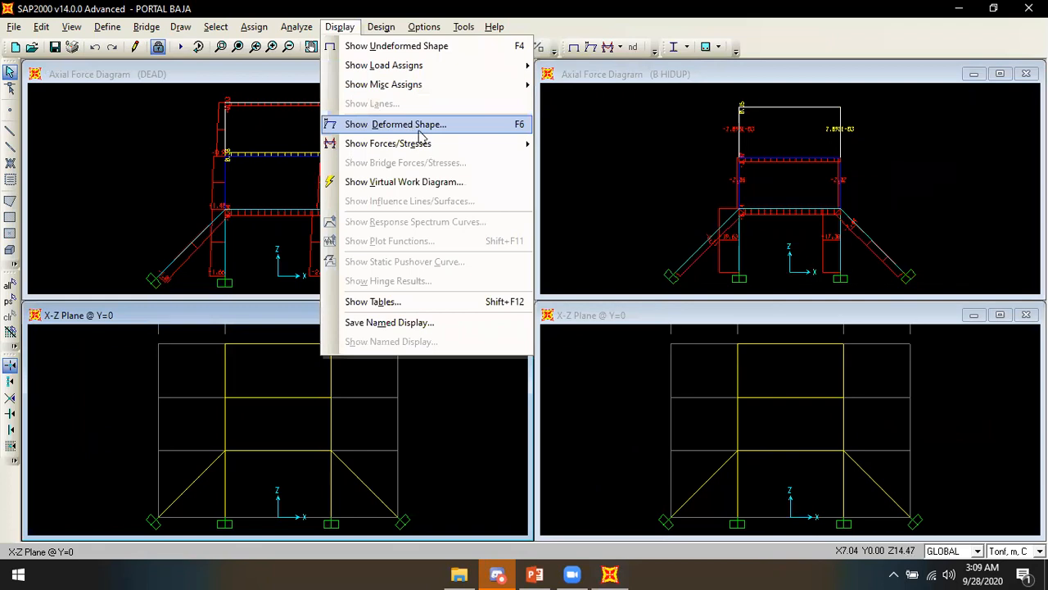
mouse_move(429, 146)
click(573, 144)
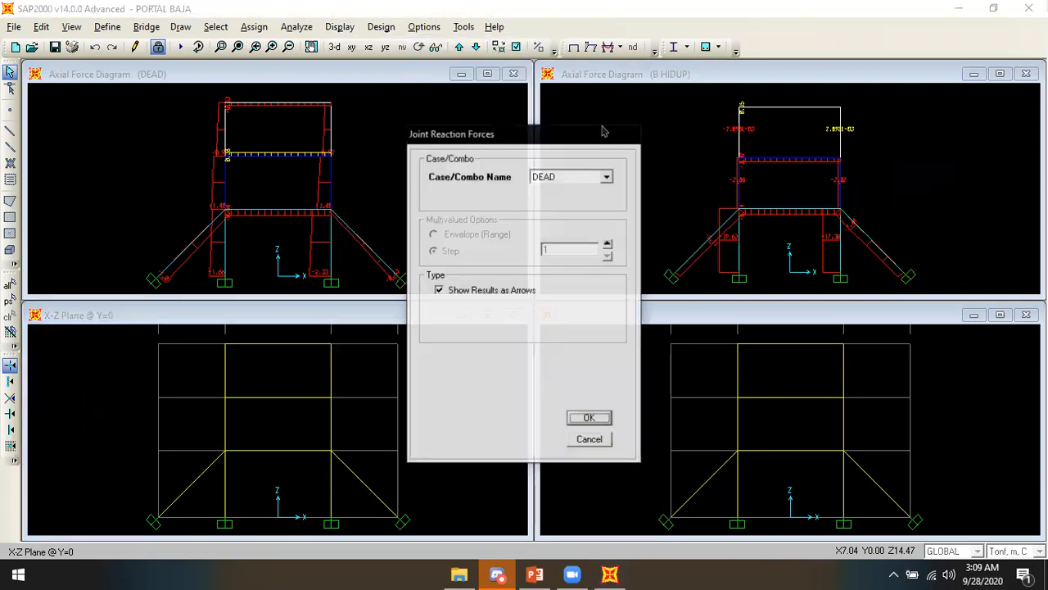
click(590, 419)
Step: Display the B HIDUP joint reactions as arrows in the remaining X-Z plane view
click(655, 439)
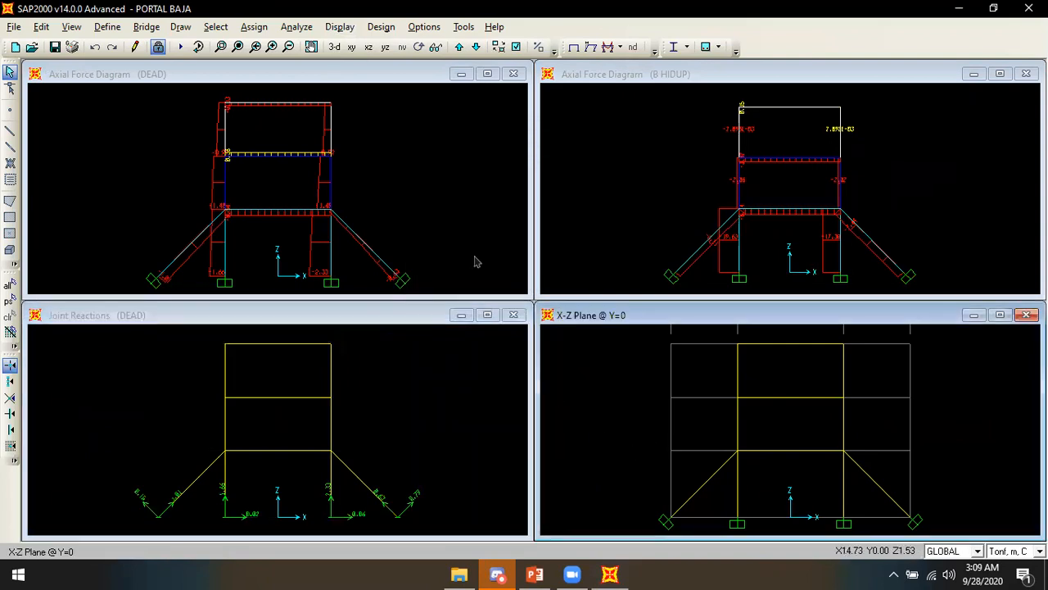
click(339, 27)
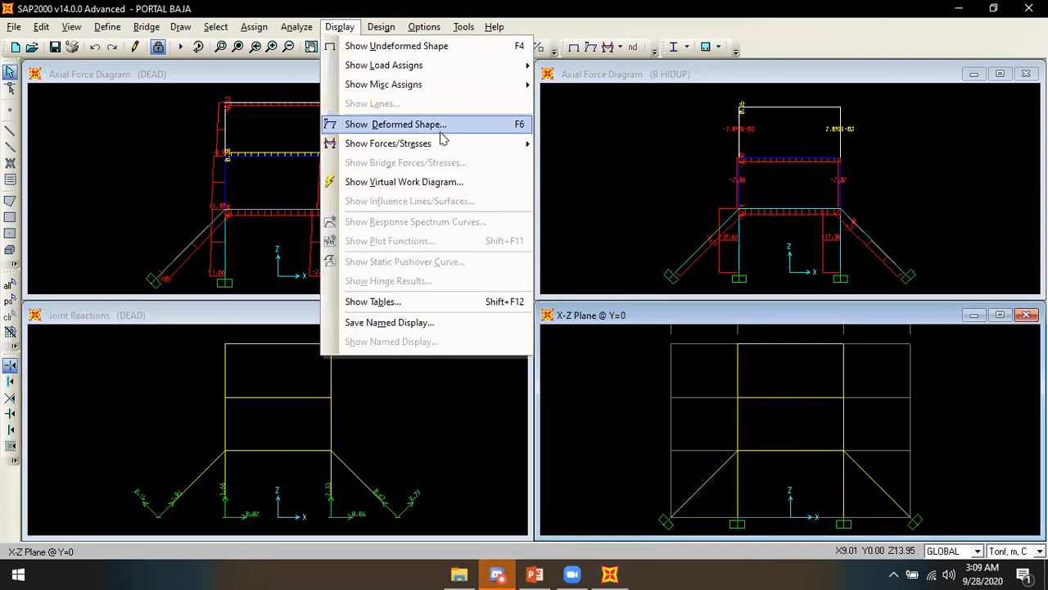
mouse_move(442, 143)
click(573, 144)
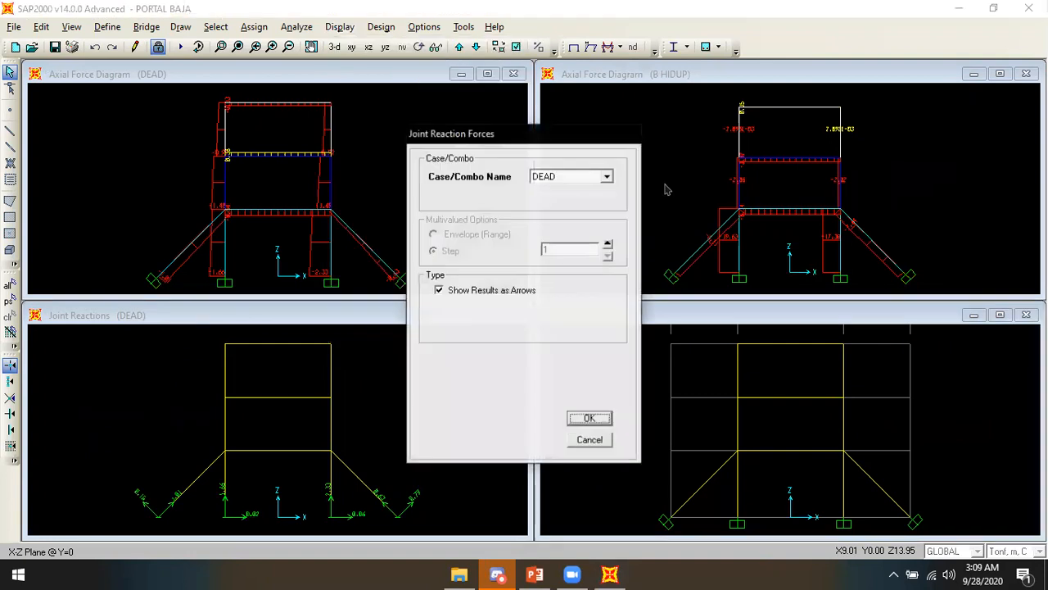
click(606, 176)
click(603, 210)
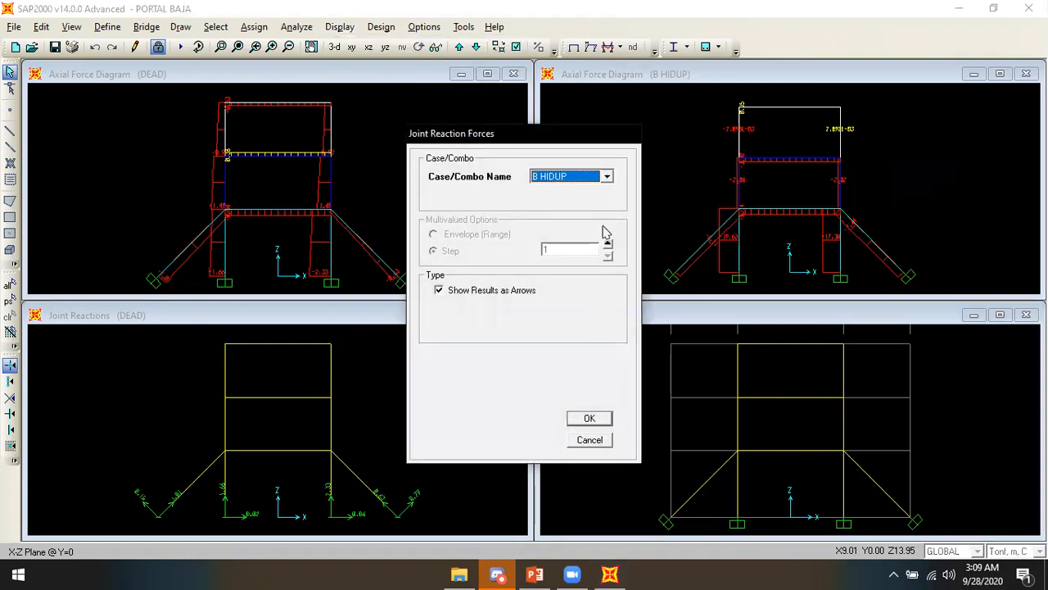
click(590, 417)
scroll(727, 449, down, 3)
scroll(741, 427, up, 3)
scroll(753, 420, down, 1)
Step: Replace the DEAD axial force diagram with the DEAD Shear 2-2 diagram for frames, showing values on the diagram
click(445, 191)
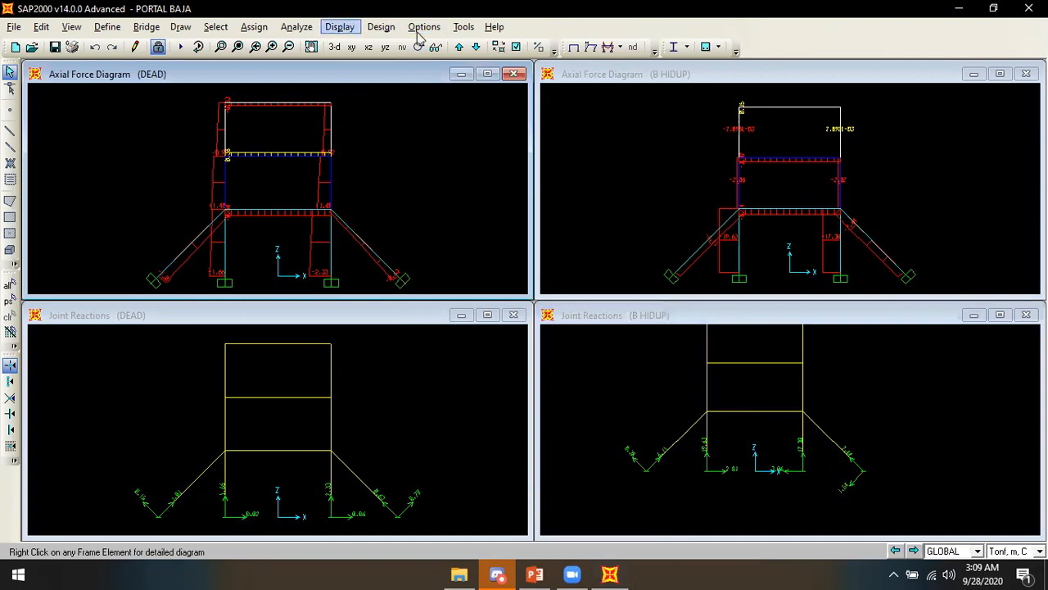
click(340, 28)
mouse_move(434, 145)
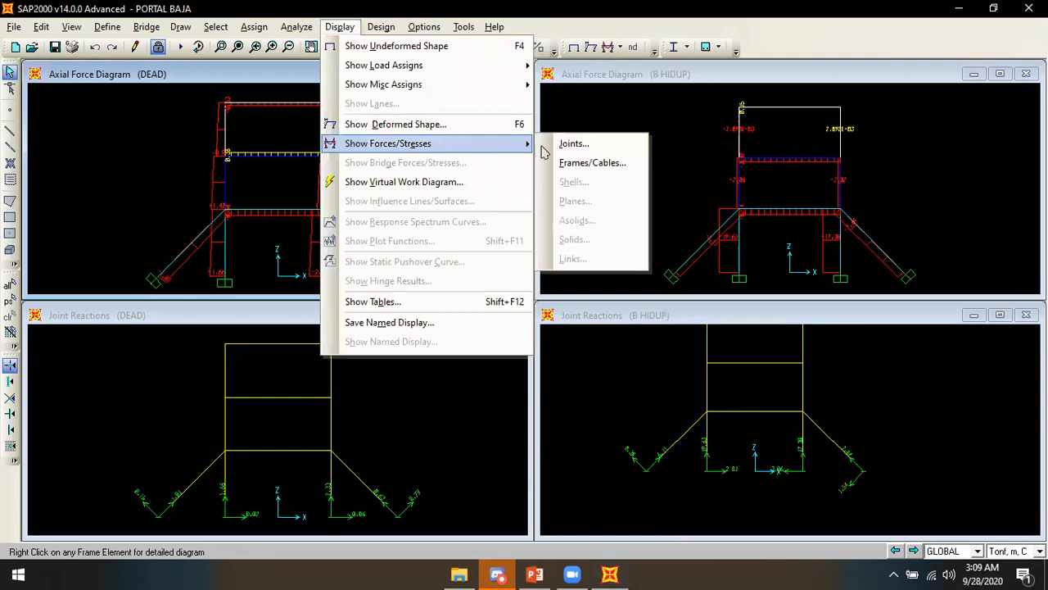
click(593, 162)
click(472, 311)
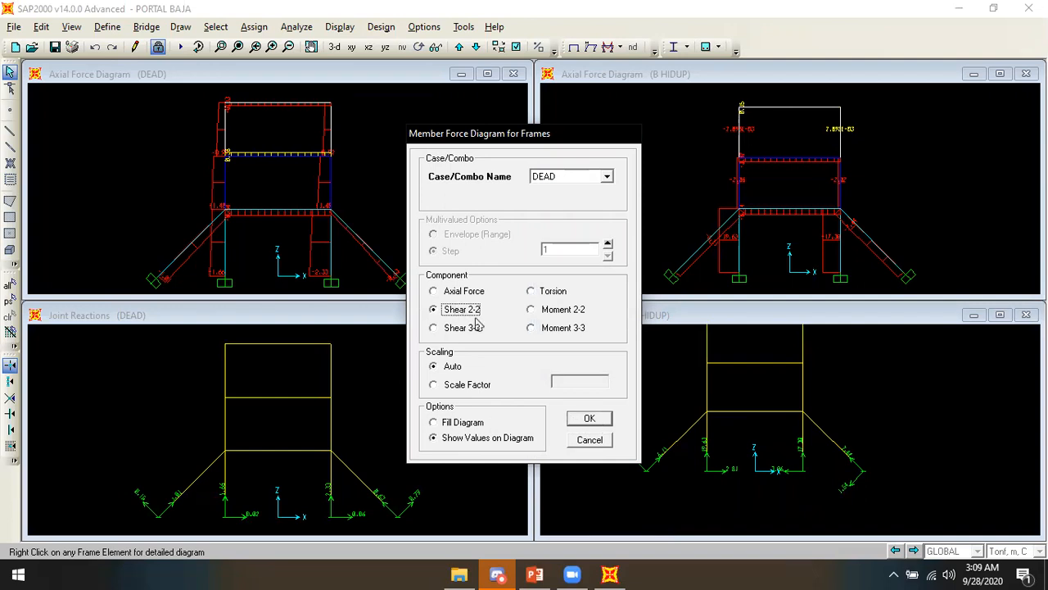
click(590, 418)
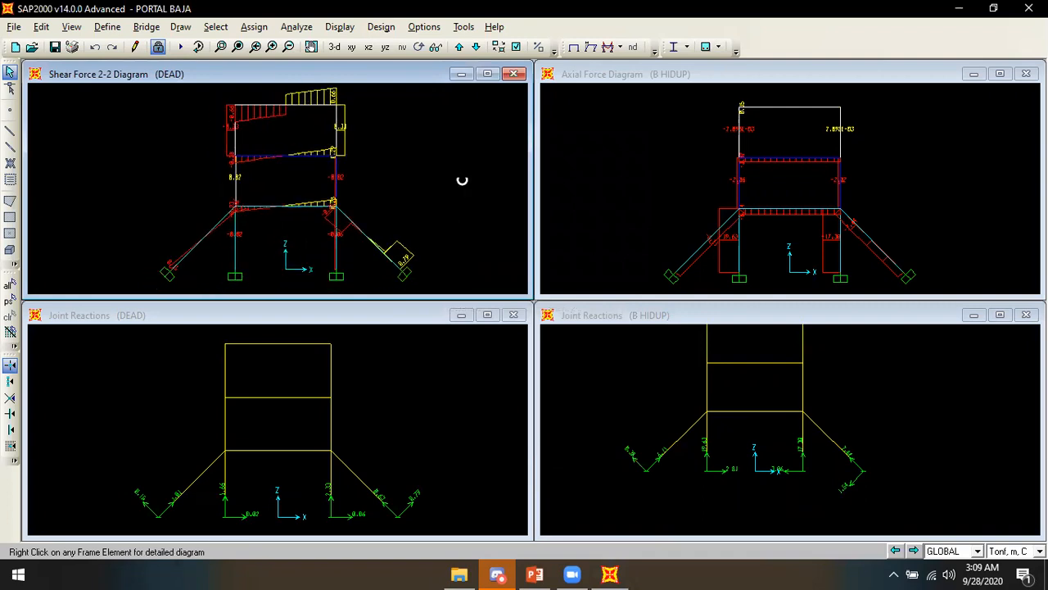
Step: Replace the B HIDUP axial force diagram with the B HIDUP Shear 2-2 diagram for frames, showing values on the diagram
click(595, 157)
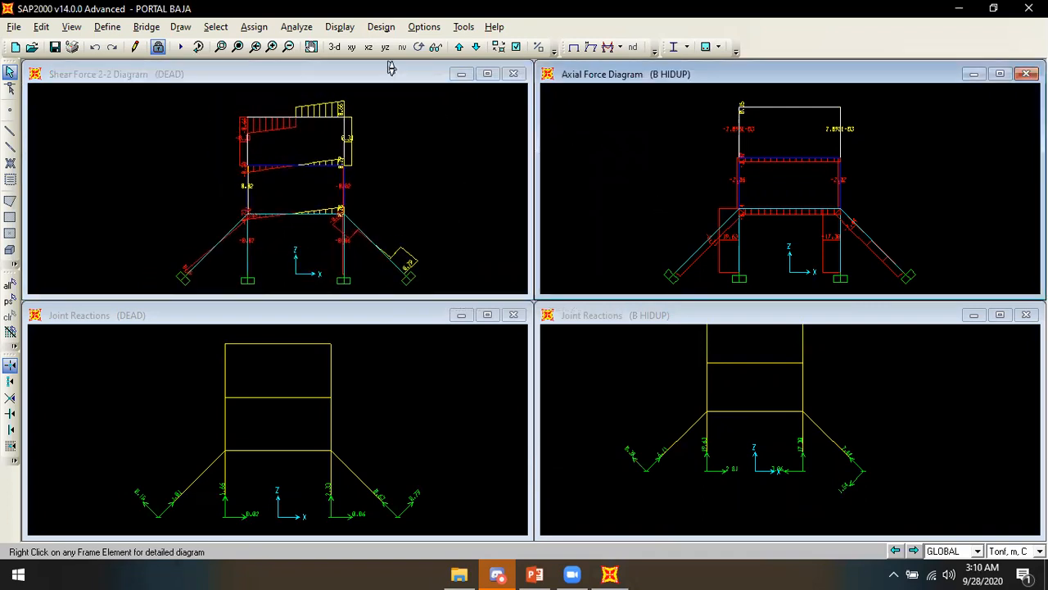
click(350, 34)
mouse_move(405, 146)
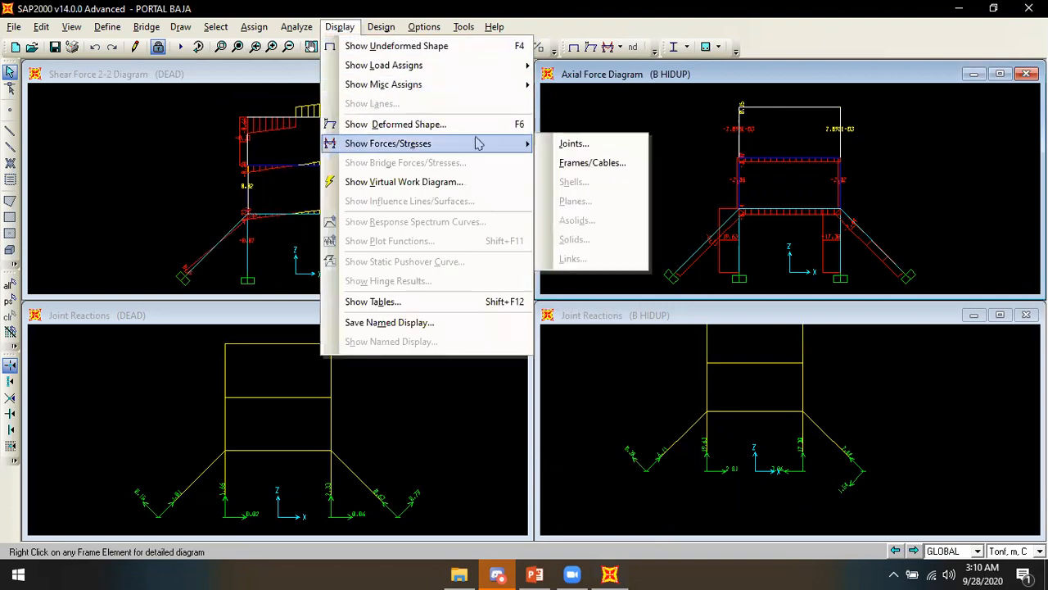
click(599, 166)
click(461, 310)
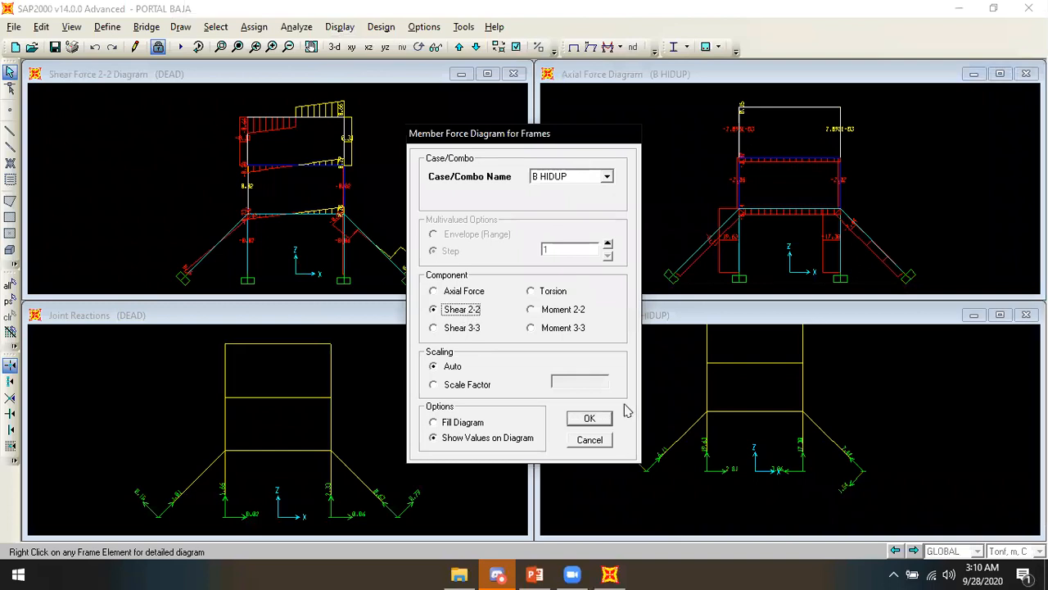
click(589, 419)
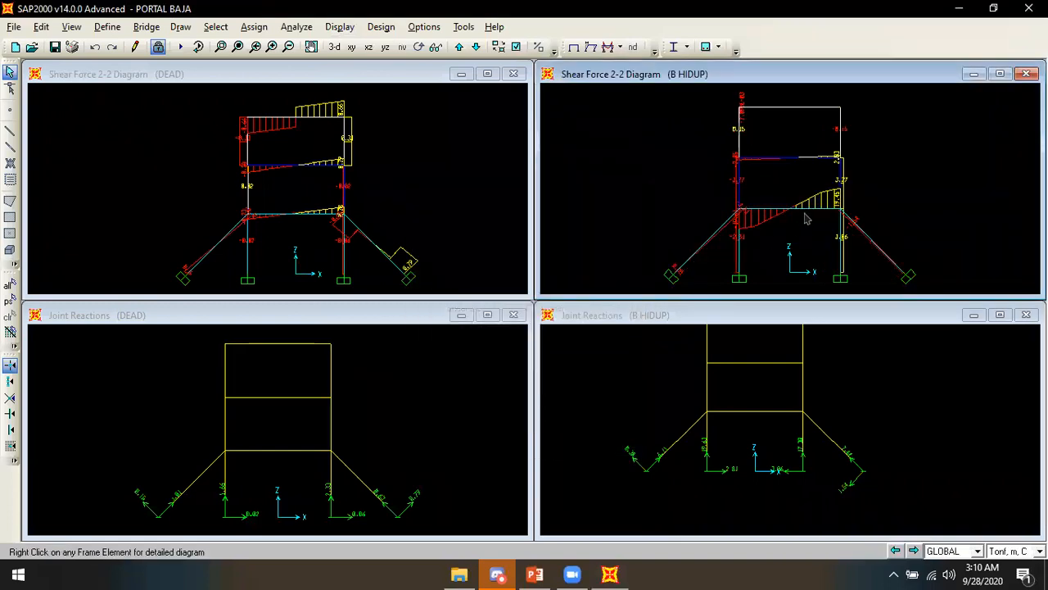
Step: Replace the DEAD joint reactions view with the DEAD Moment 3-3 diagram for frames, showing values on the diagram
click(450, 400)
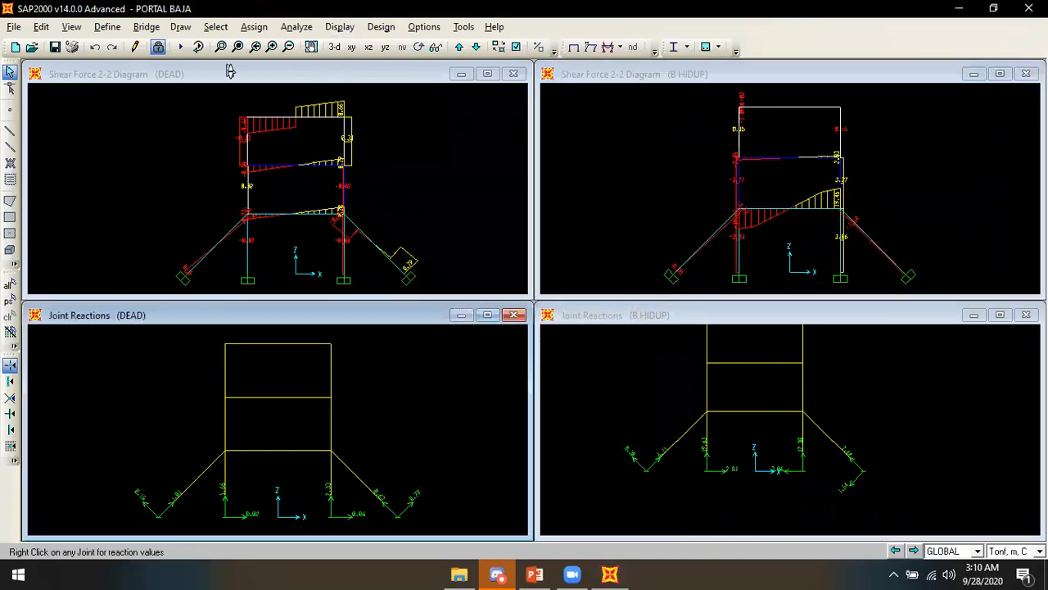
click(339, 26)
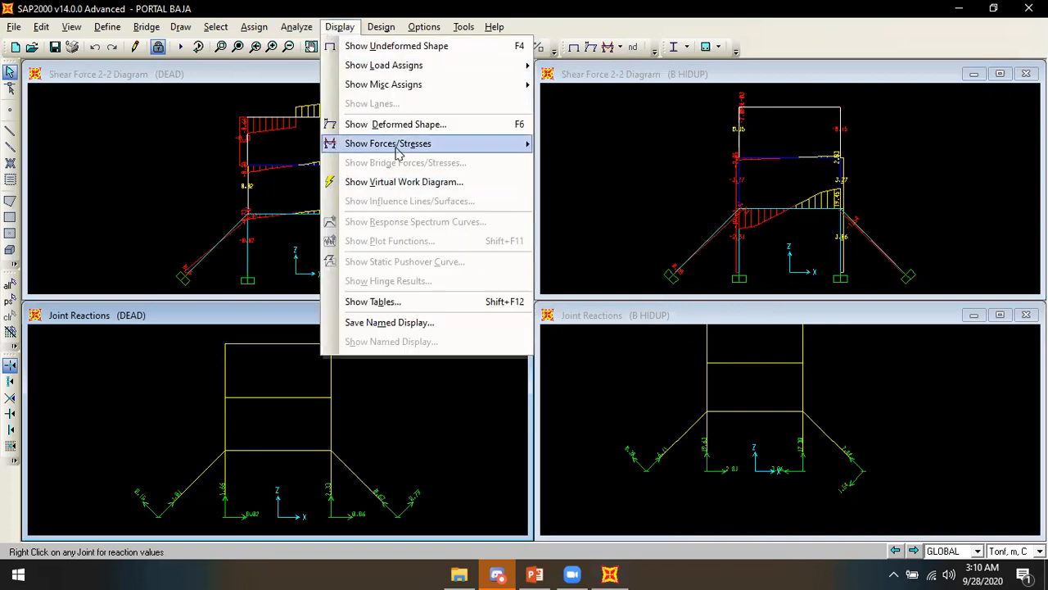
mouse_move(400, 153)
click(598, 167)
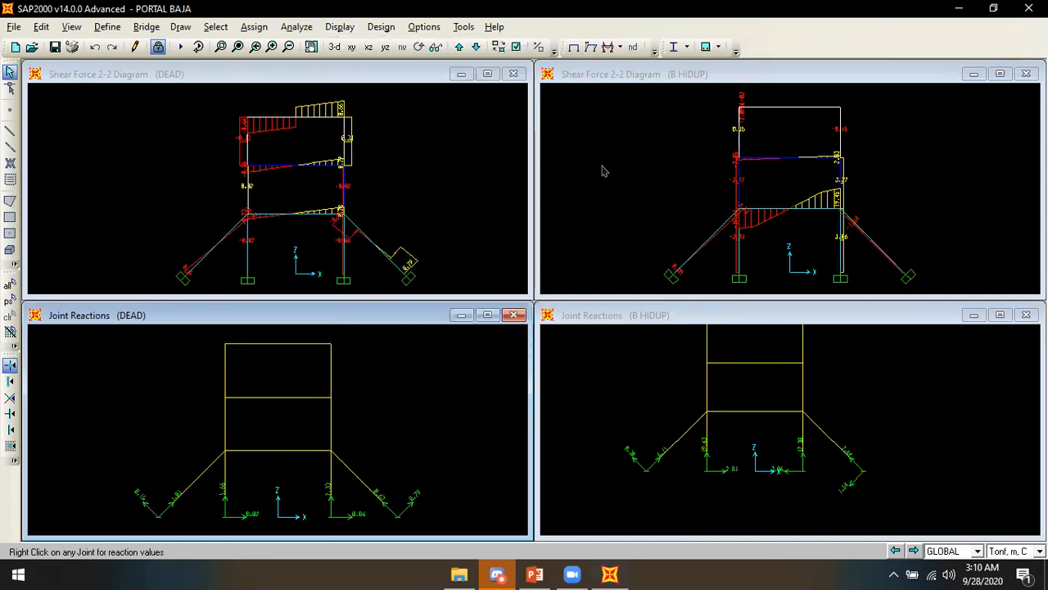
click(559, 327)
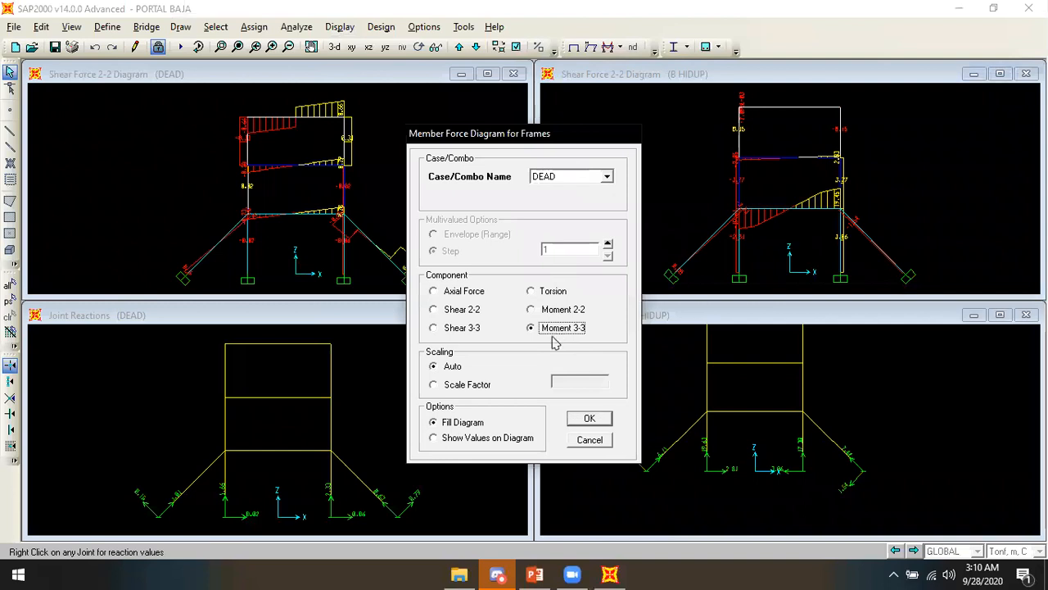
click(476, 439)
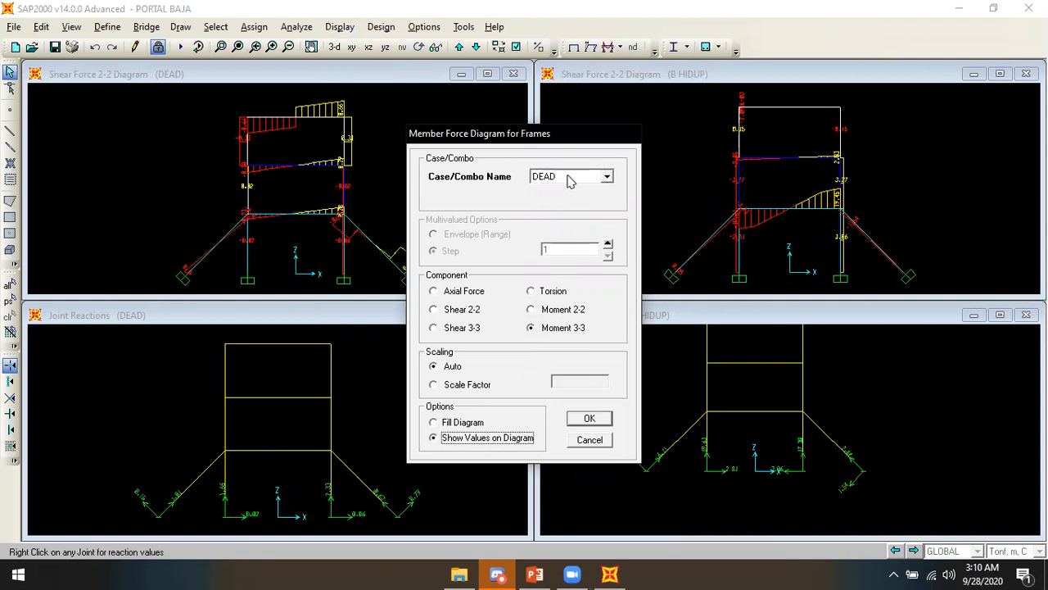
click(589, 420)
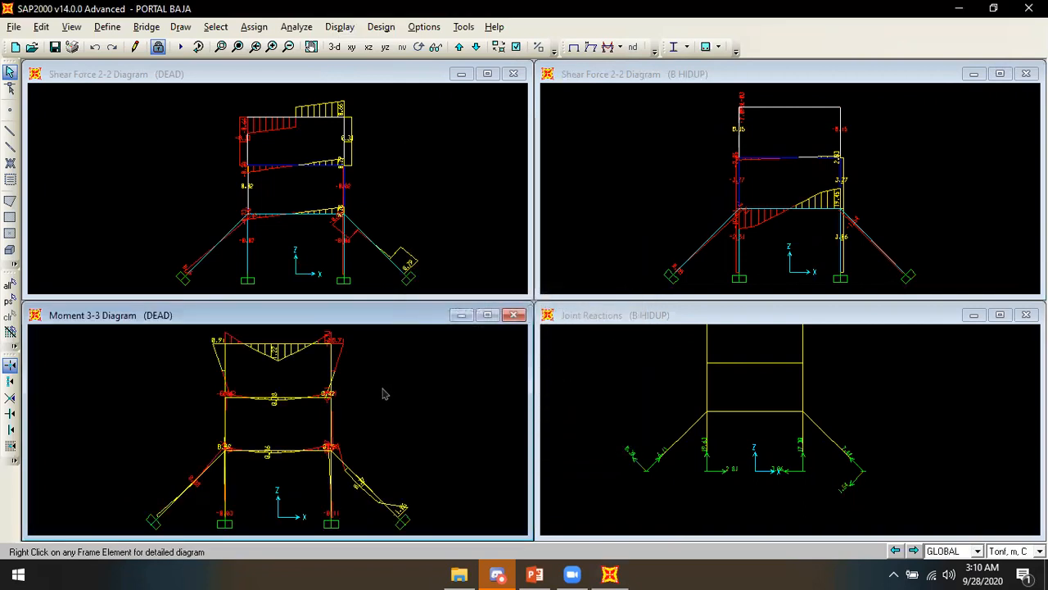
Step: Replace the B HIDUP joint reactions view with the B HIDUP Moment 3-3 diagram for frames, showing values on the diagram
click(642, 385)
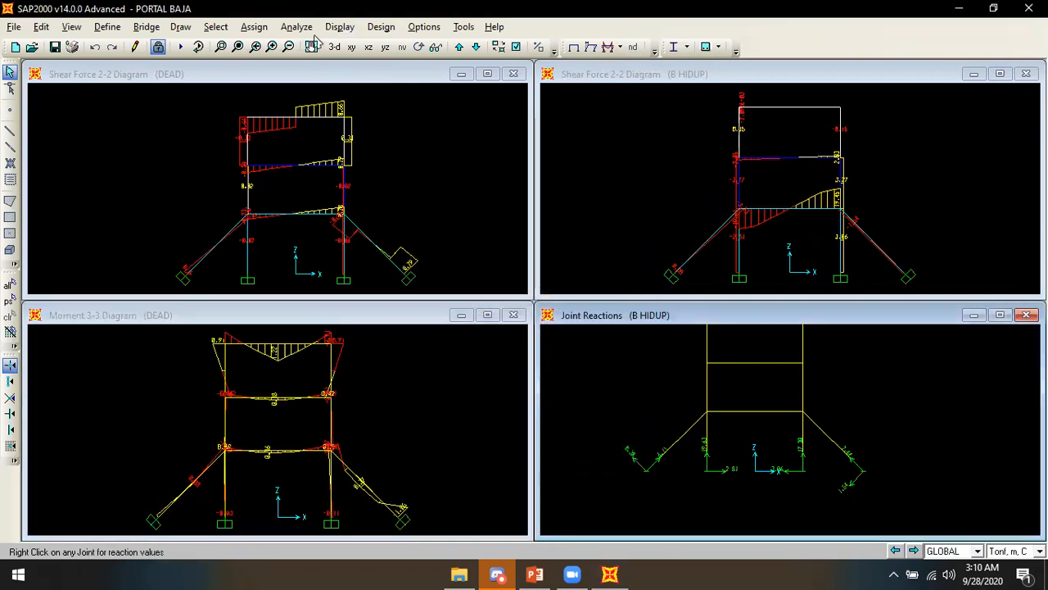
click(339, 26)
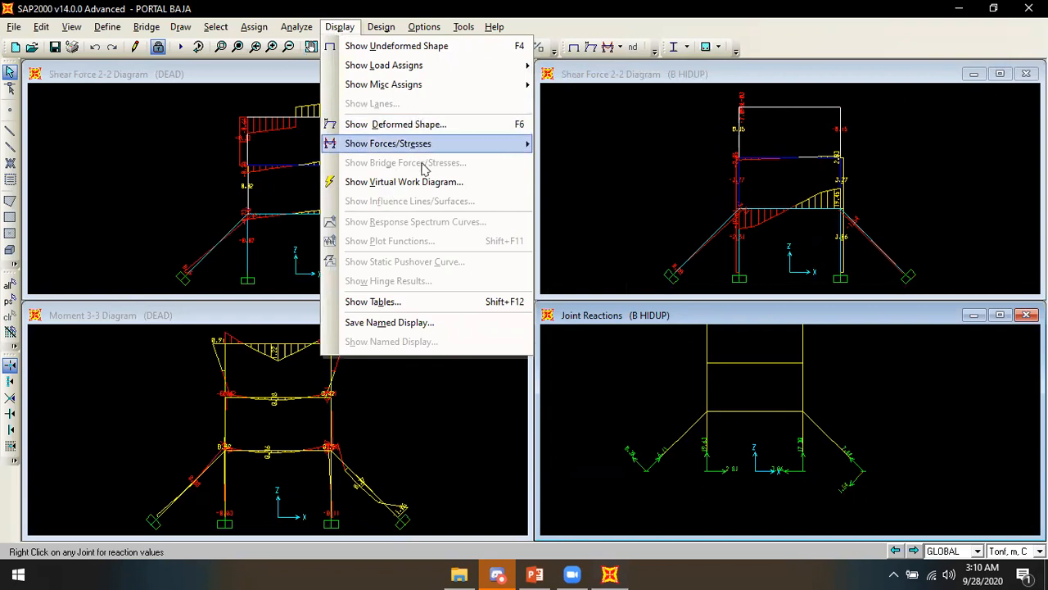
mouse_move(440, 146)
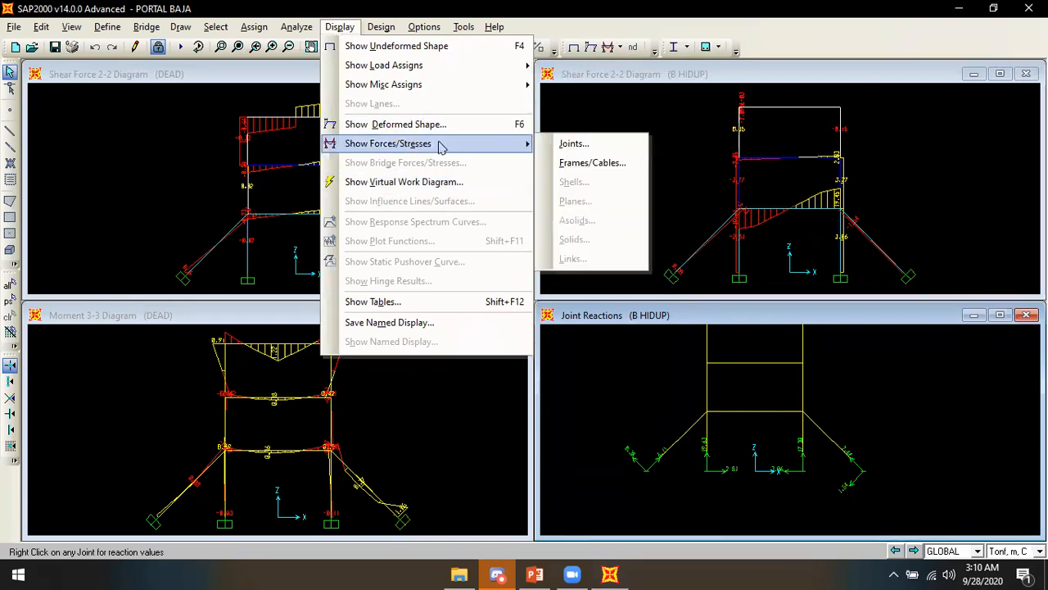
click(592, 163)
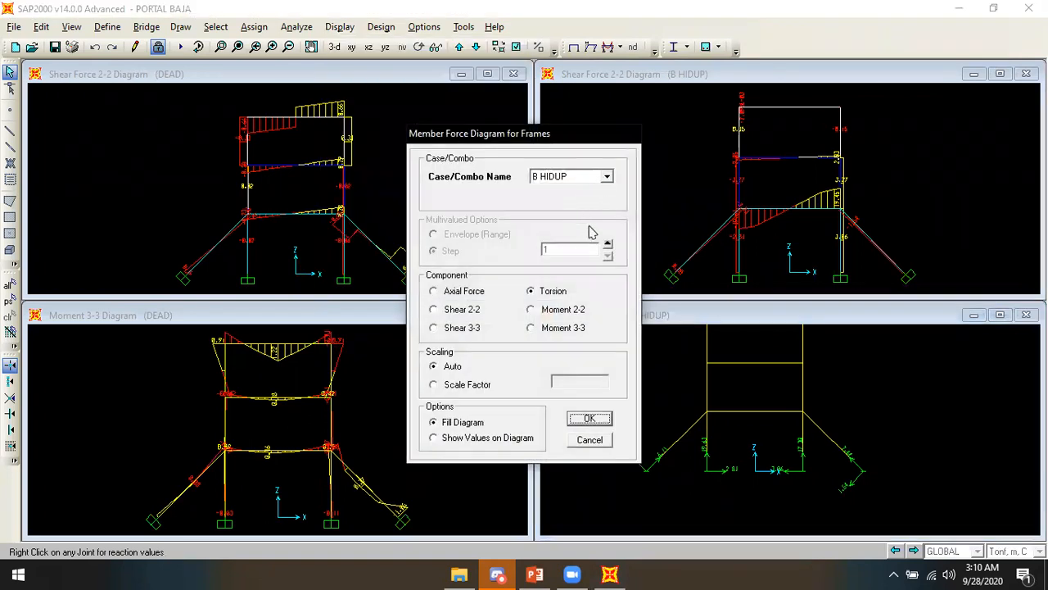
click(556, 327)
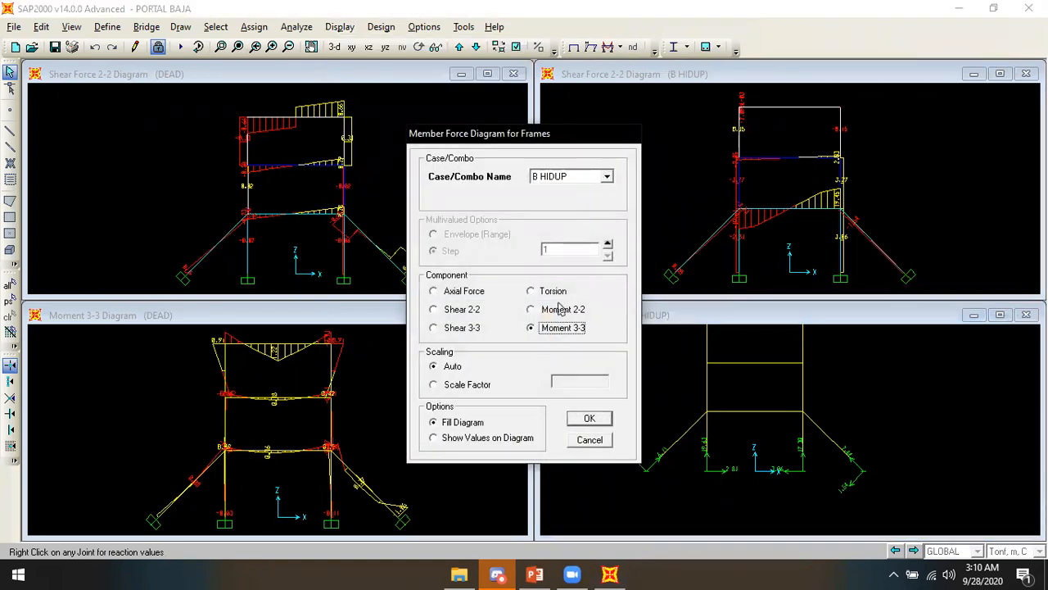
click(487, 439)
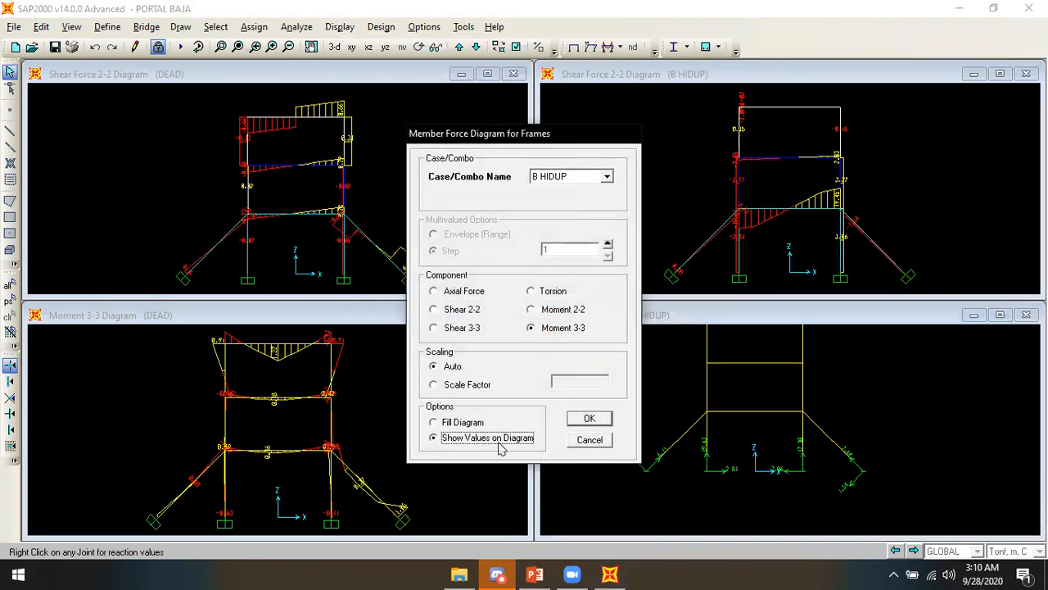
click(590, 421)
scroll(725, 407, down, 3)
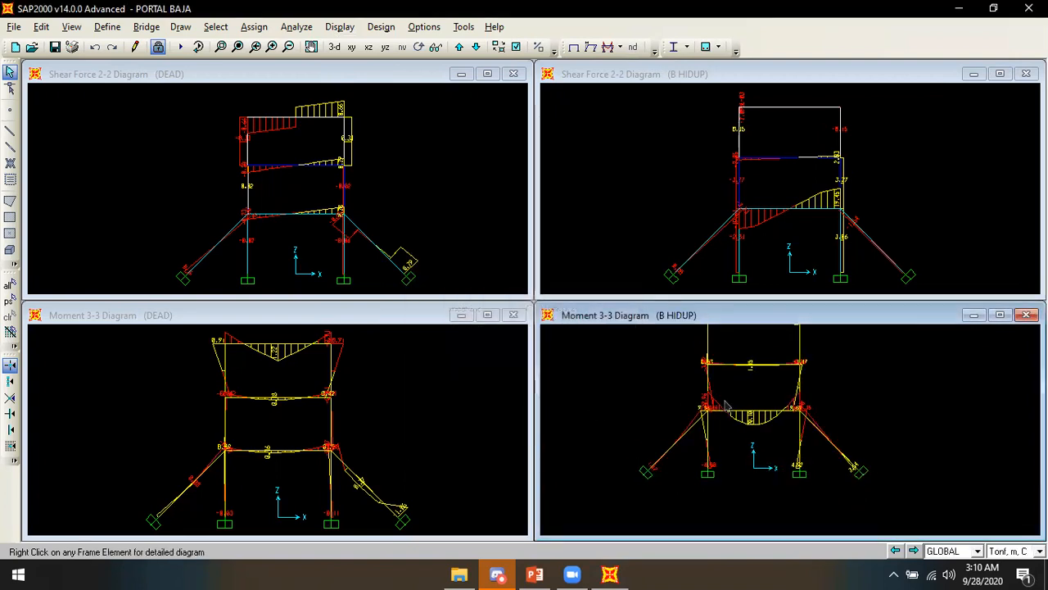
scroll(784, 418, down, 1)
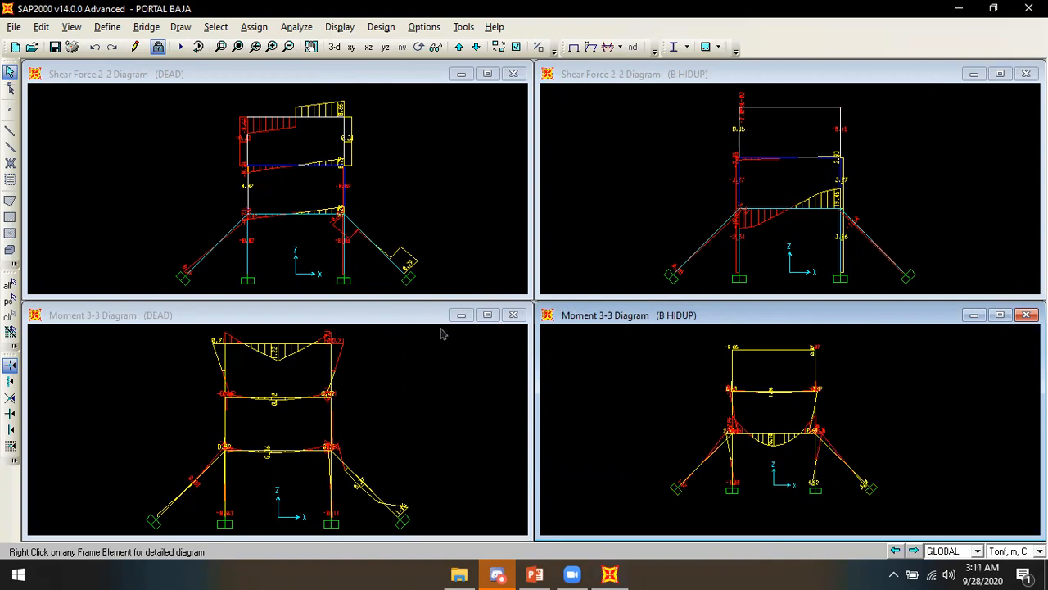
Step: Open the detailed diagrams of the middle beam from the DEAD moment diagram, with DEAD as the case
click(264, 403)
scroll(282, 406, up, 4)
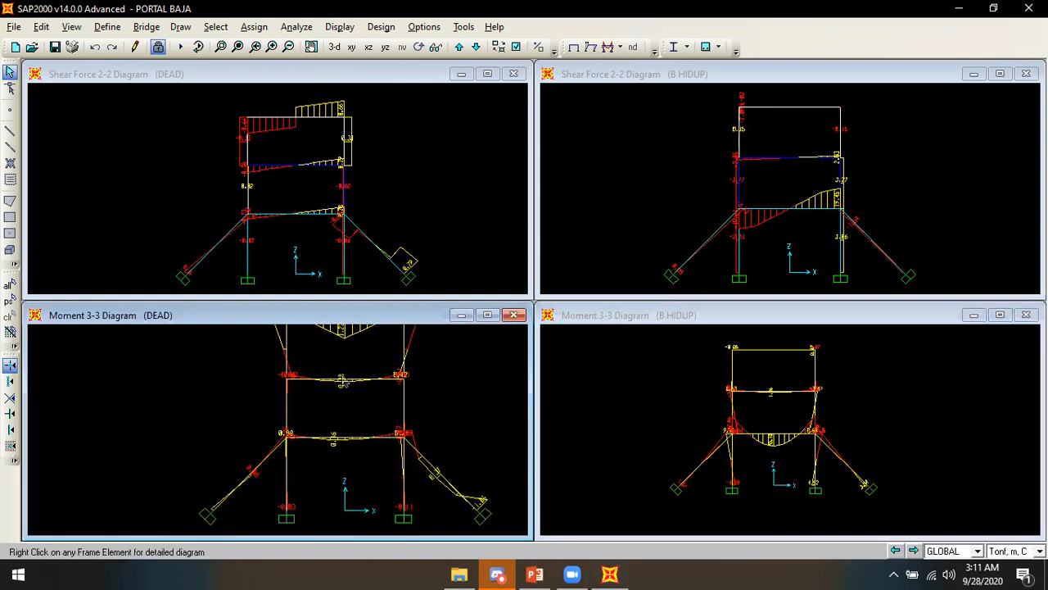
click(342, 380)
right_click(338, 382)
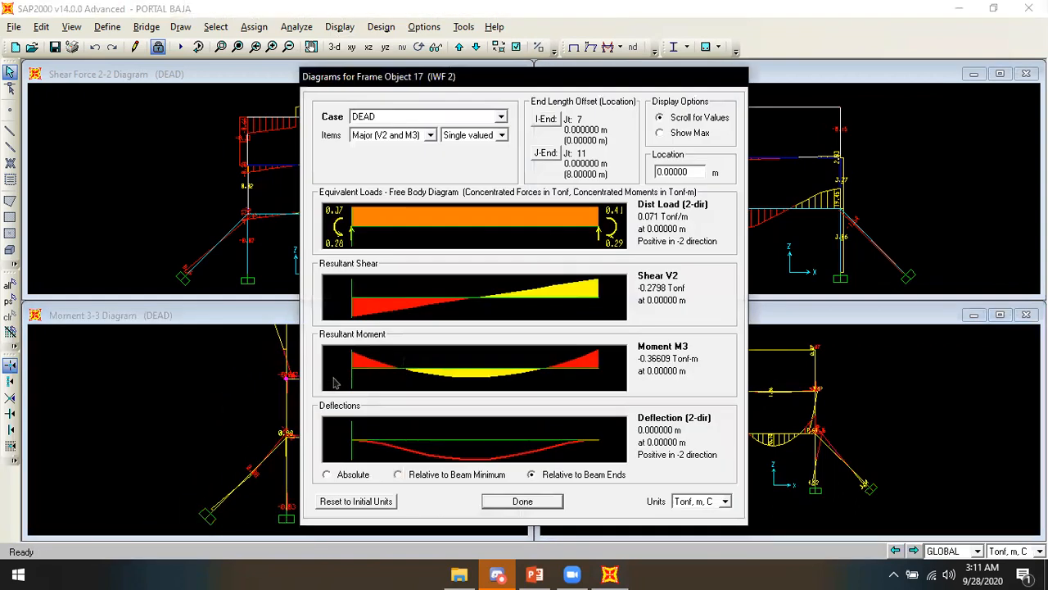
click(484, 119)
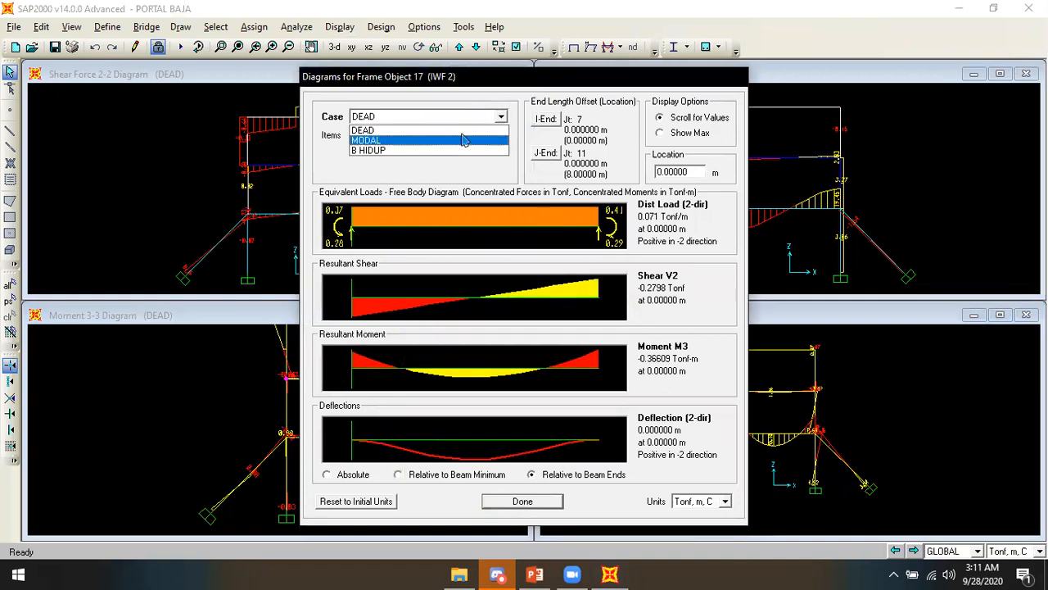
click(471, 121)
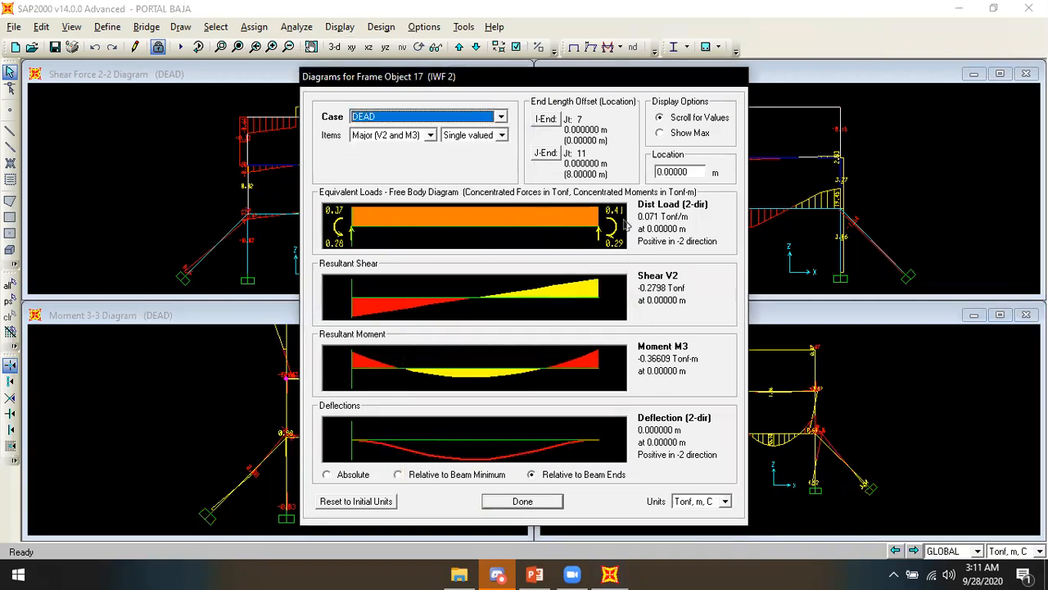
Step: Examine the middle beam's shear, moment and deflection at locations 1, 8 and 5 m, and close the detailed diagrams
click(688, 173)
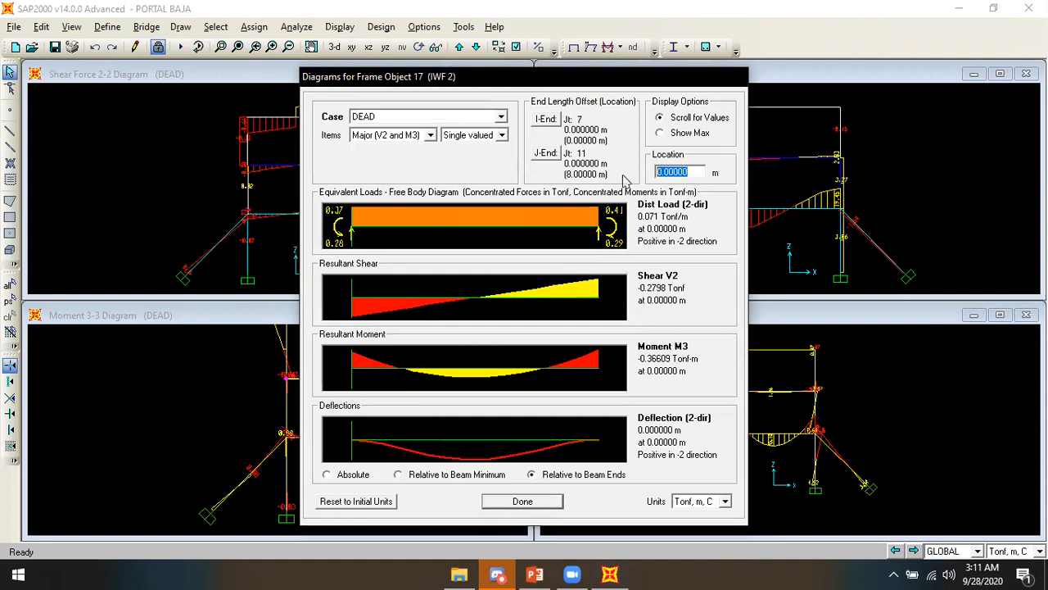
text(1)
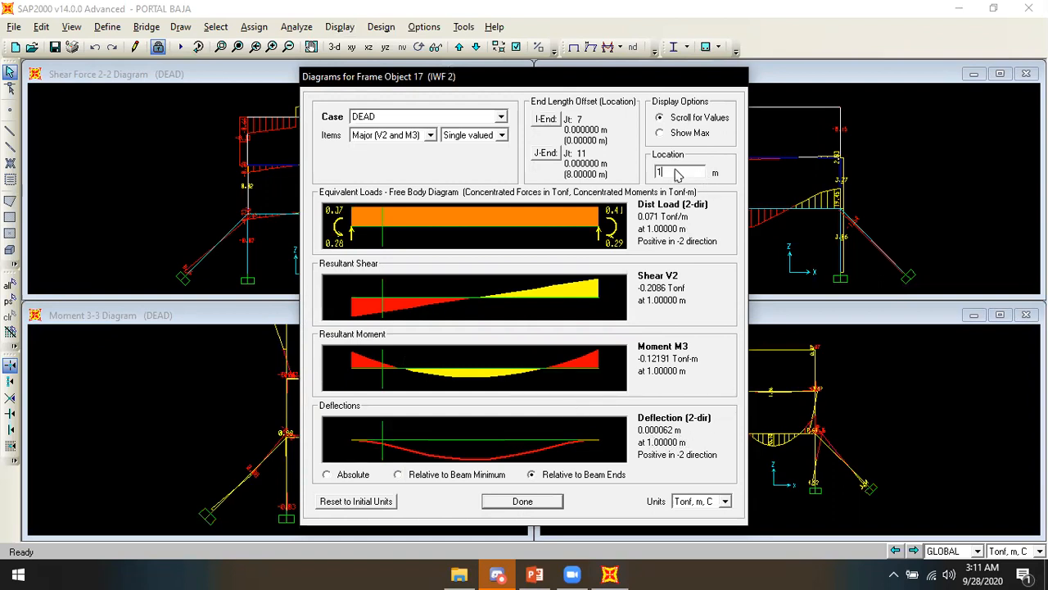
key(BackSpace)
text(8)
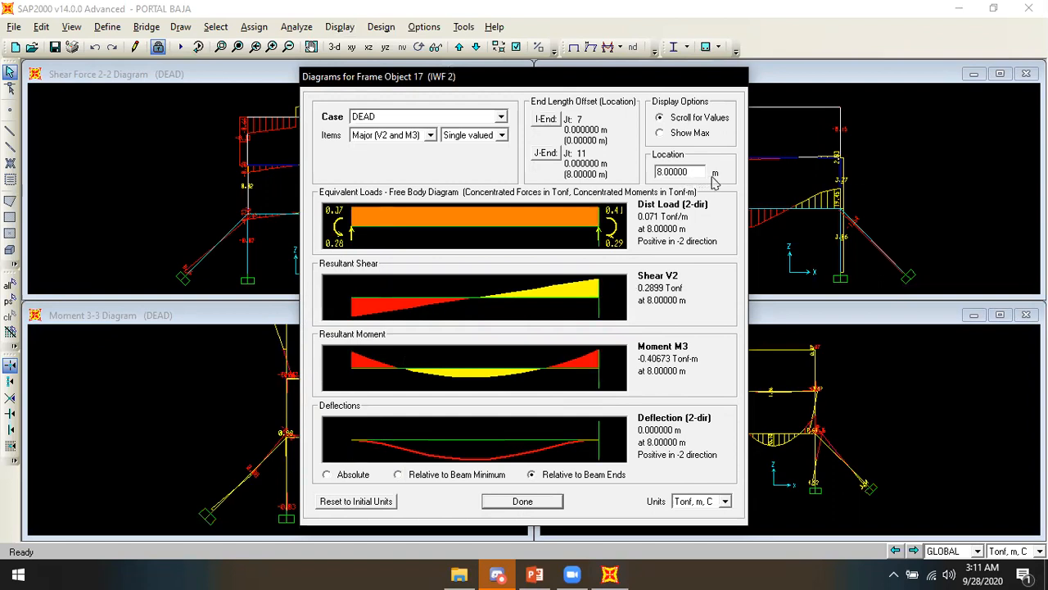
drag(692, 173, 637, 178)
text(5)
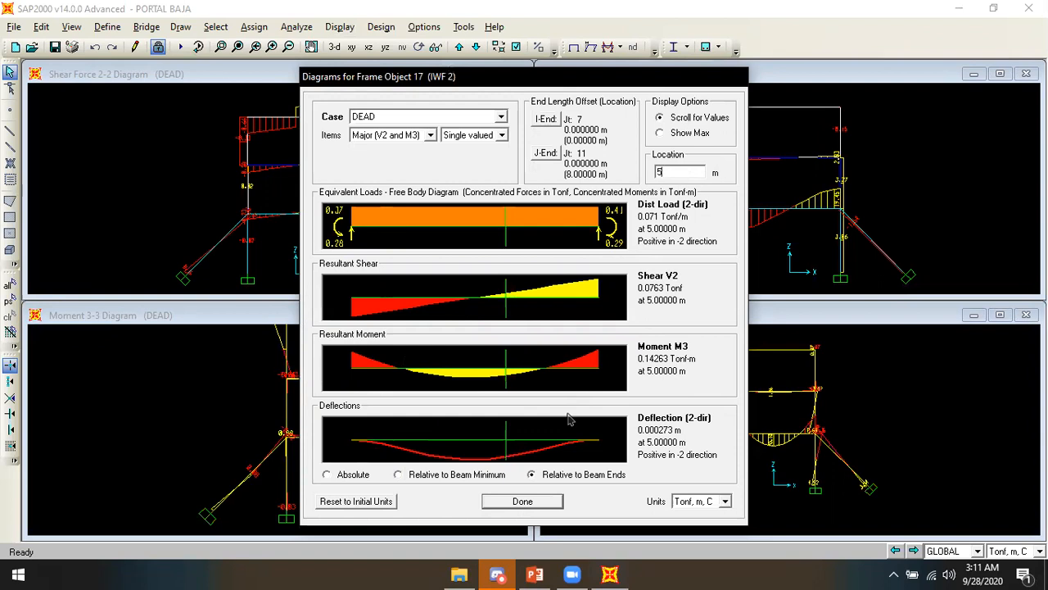
click(540, 503)
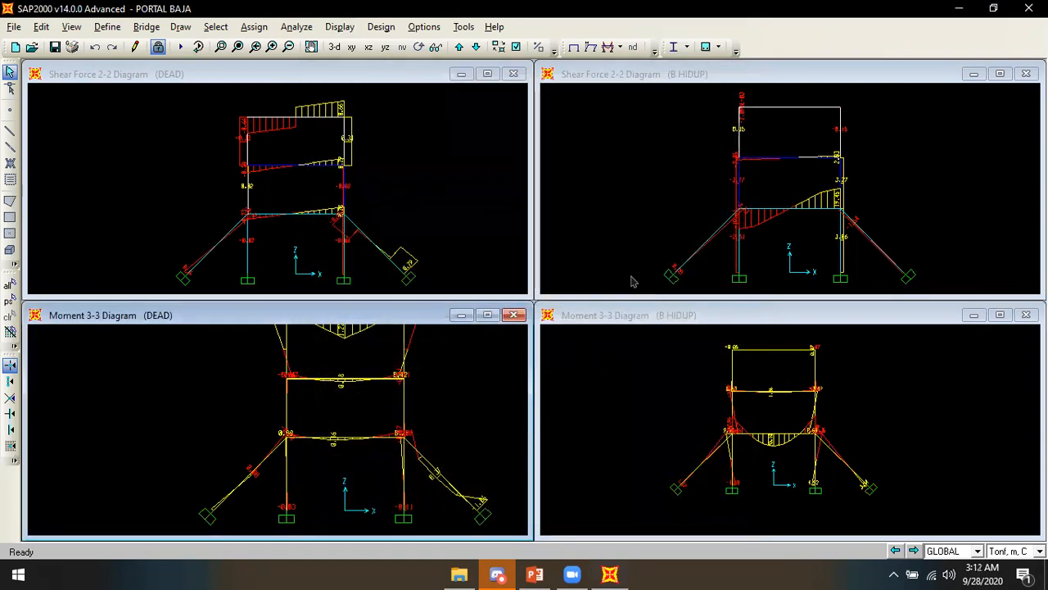
click(443, 230)
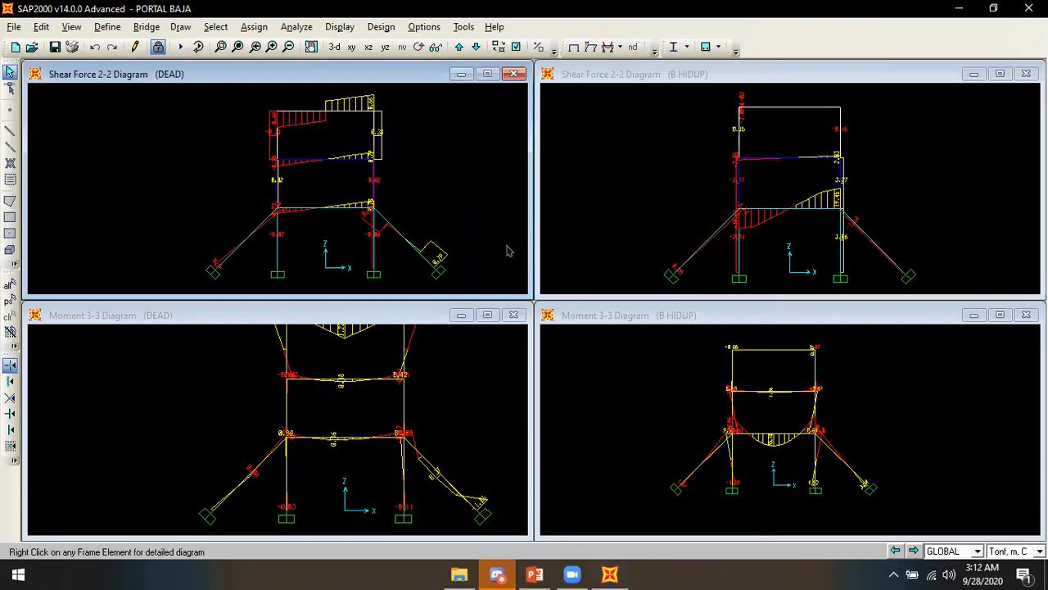
middle_drag(419, 216, 426, 214)
click(423, 372)
middle_drag(431, 379, 379, 419)
scroll(382, 399, down, 2)
middle_drag(497, 190, 526, 206)
middle_drag(666, 226, 596, 231)
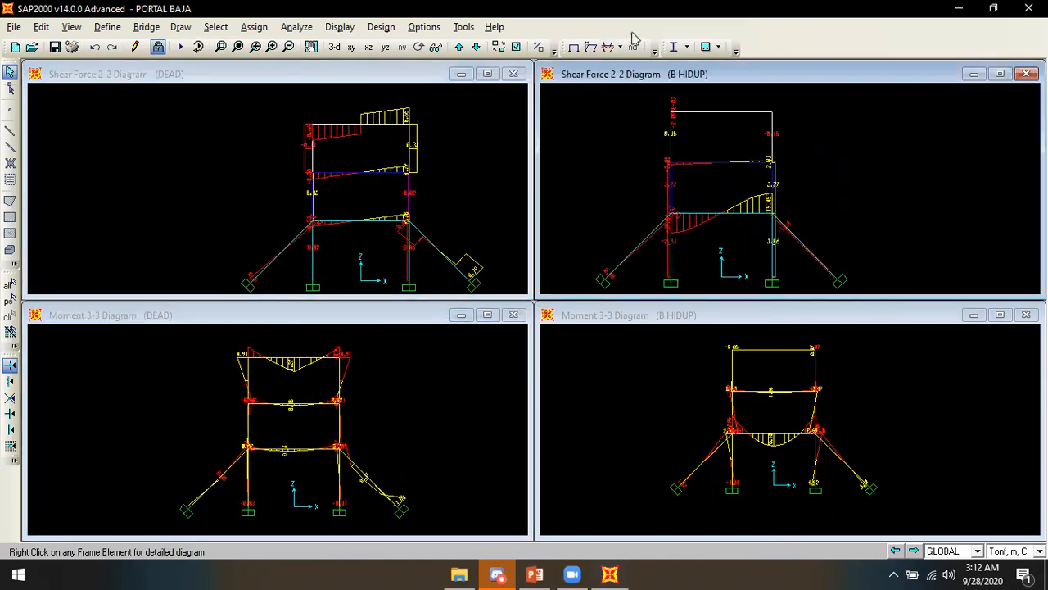